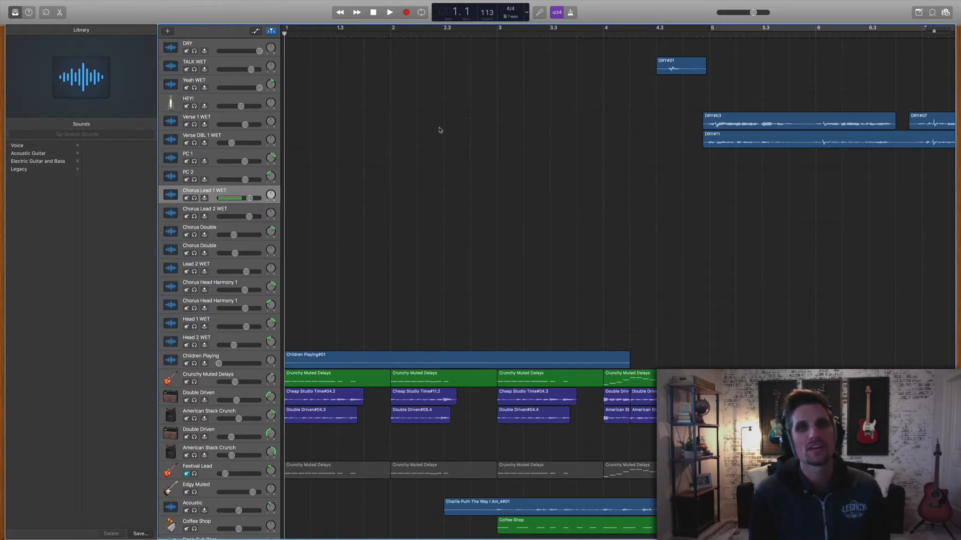
Play the full intro from bar 1 and stop in bar 4
scroll(363, 196, "down", 2)
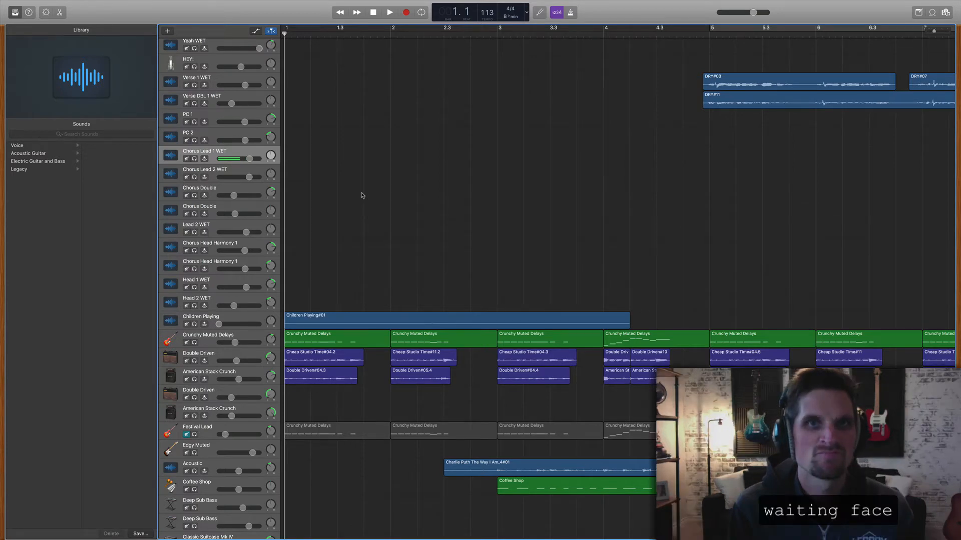
key("space")
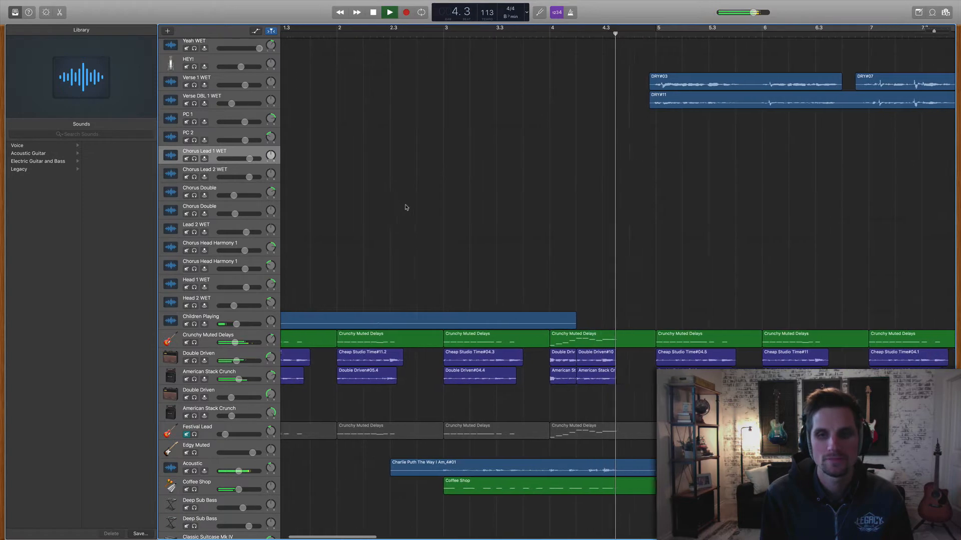
key("space")
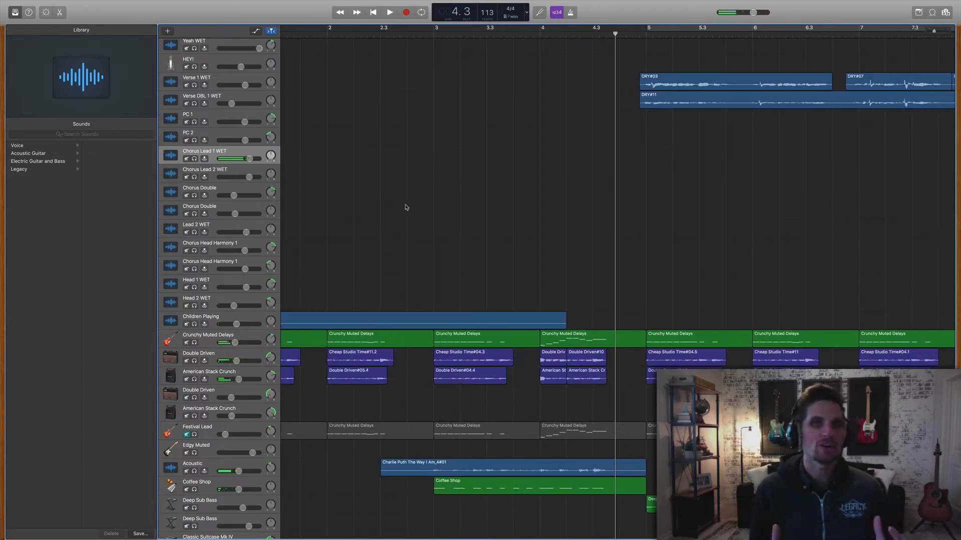
scroll(406, 207, "left", 3)
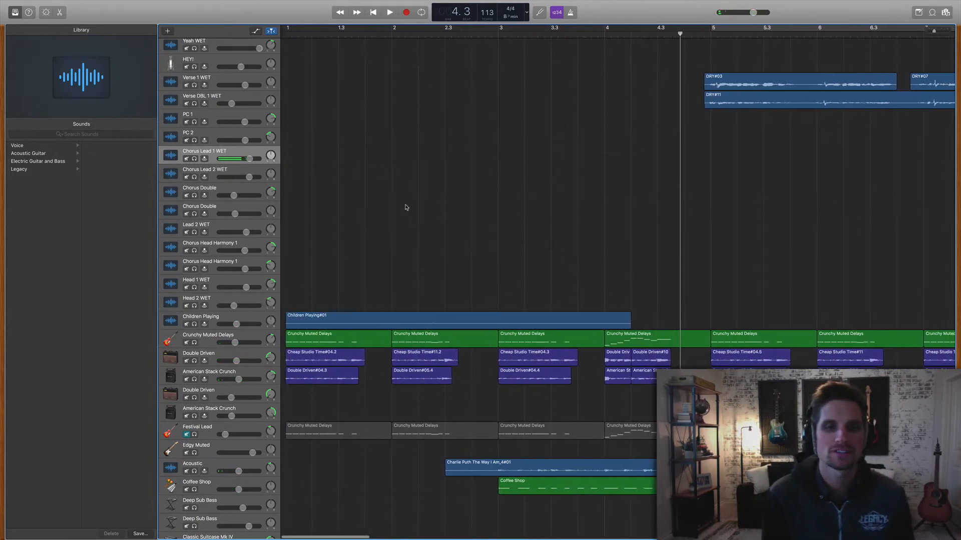
Solo the Crunchy Muted Delays track and listen to it from the beginning of the song
left_click(194, 342)
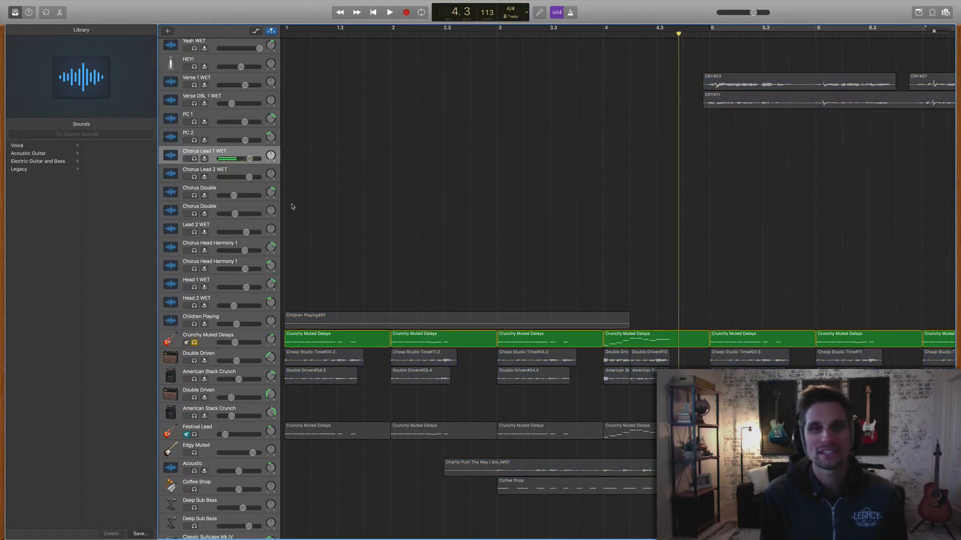
key("Return")
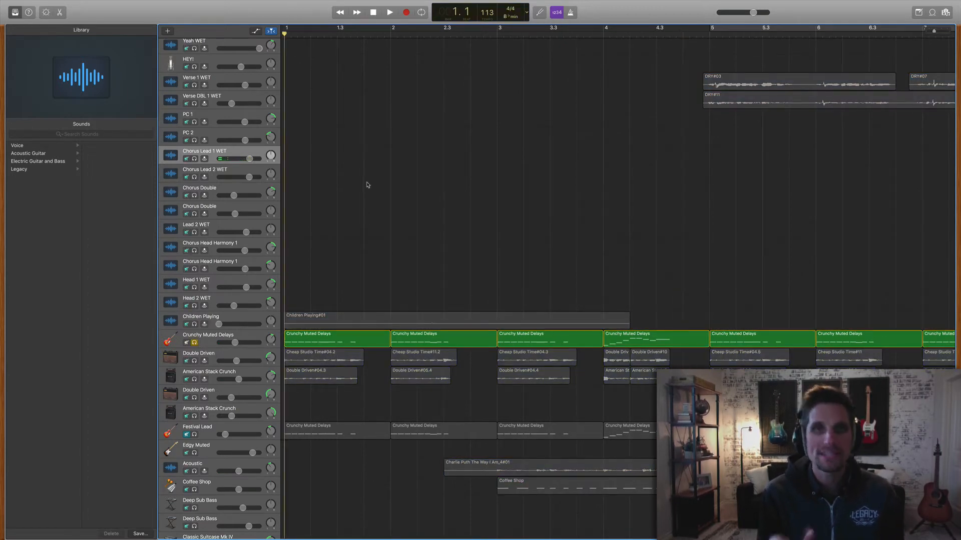
key("space")
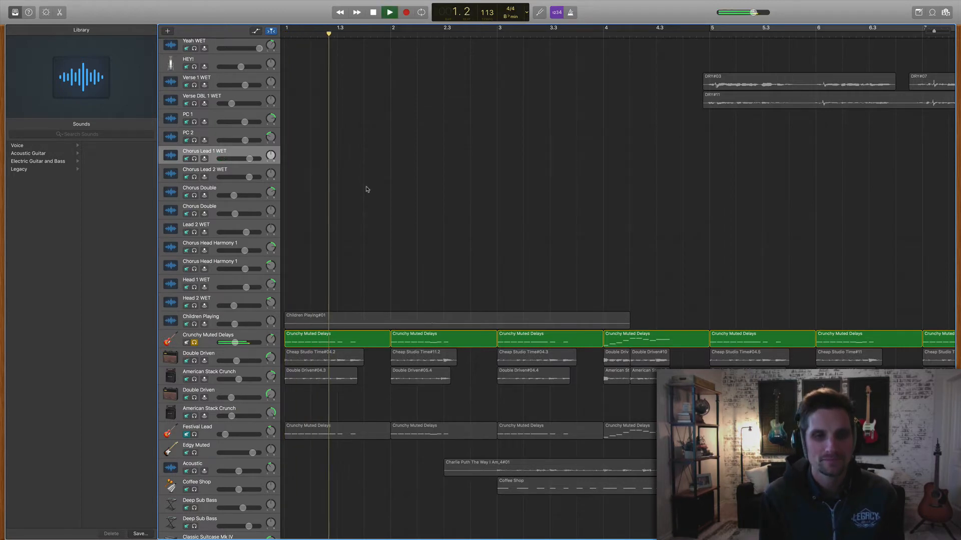
key("space")
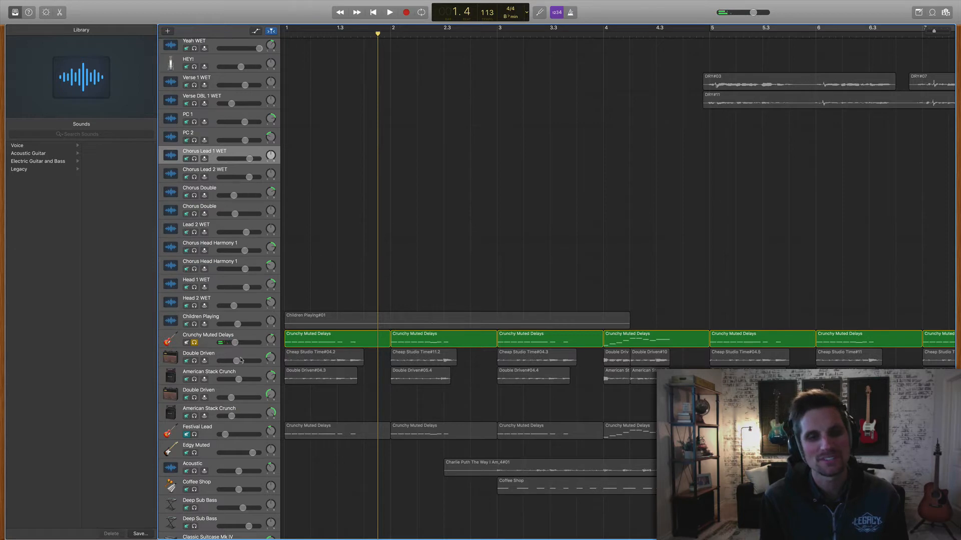
Add the upper American Stack Crunch guitar to the soloed tracks and play the opening from bar 1
left_click(194, 380)
key("Return")
key("space")
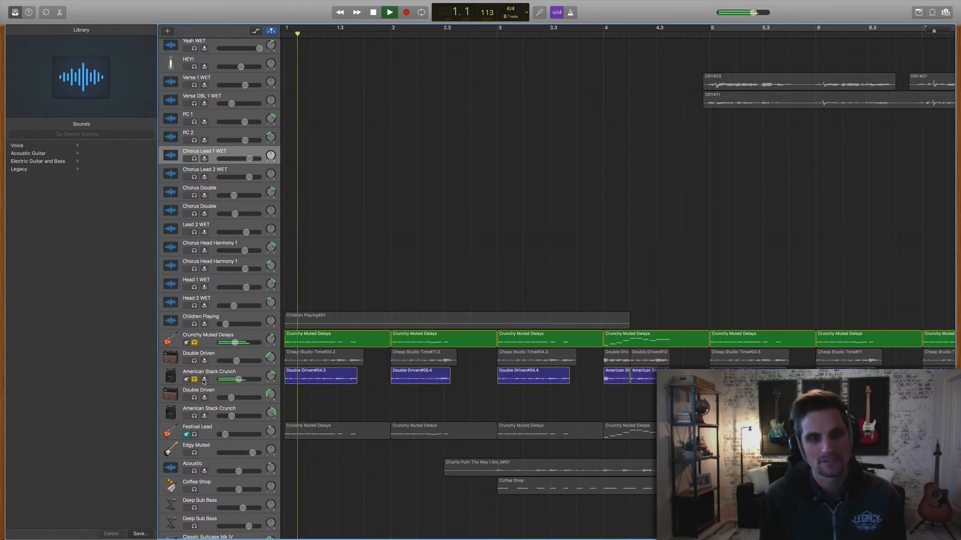
key("space")
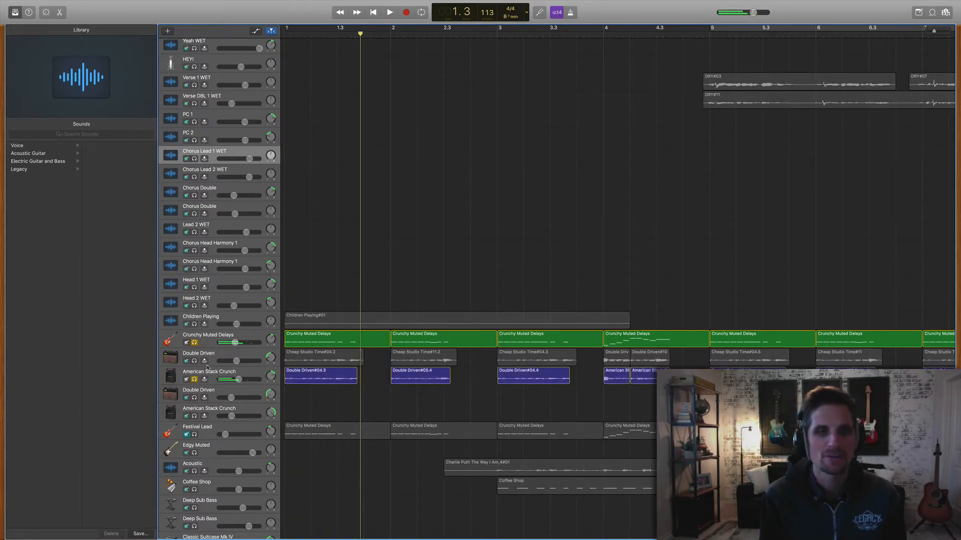
Solo the upper Double Driven guitar as well, listen to the opening bar, and return the playhead to the start
left_click(194, 361)
key("Return")
key("space")
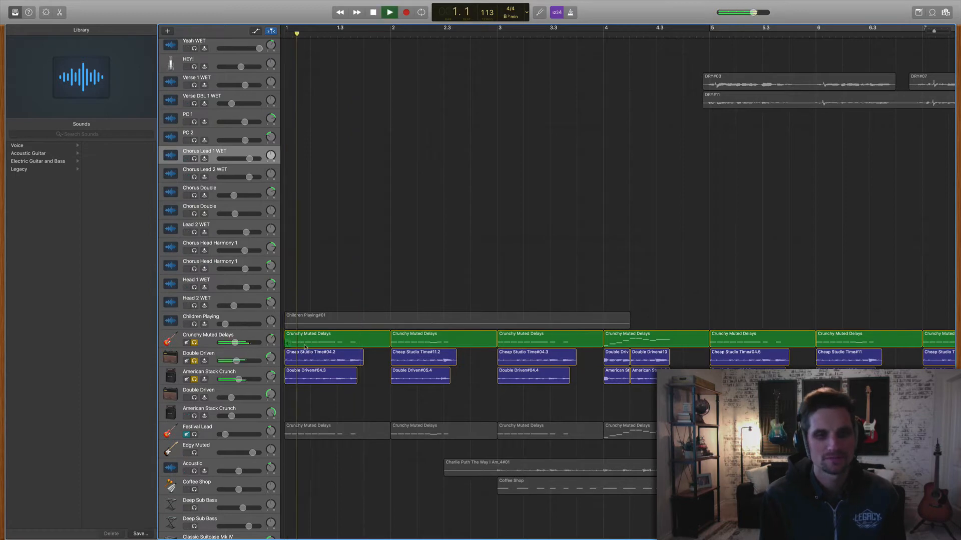
key("space")
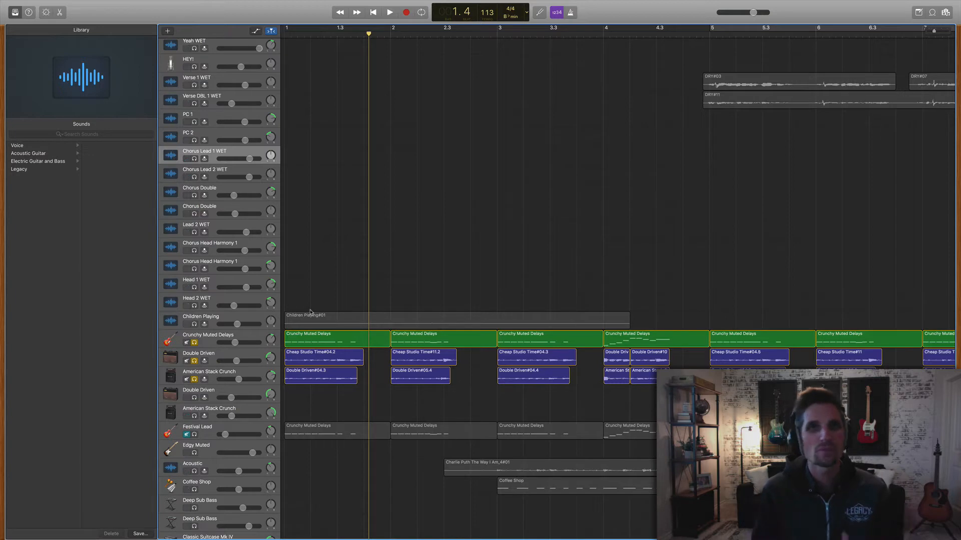
key("Return")
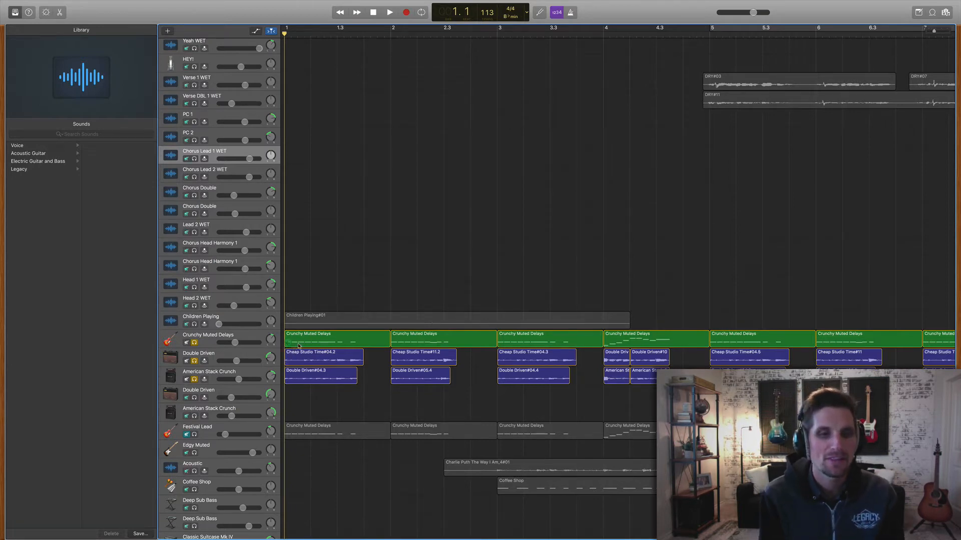
Turn off solo on the American Stack Crunch, Double Driven and Crunchy Muted Delays tracks
scroll(299, 346, "down", 2)
scroll(299, 345, "down", 1)
scroll(299, 346, "right", 3)
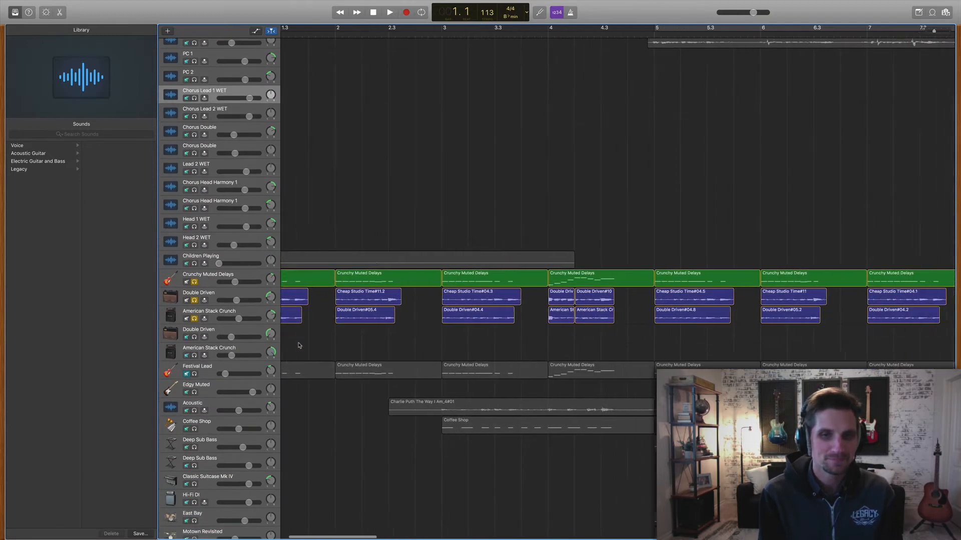
left_click(194, 318)
left_click(194, 300)
left_click(194, 282)
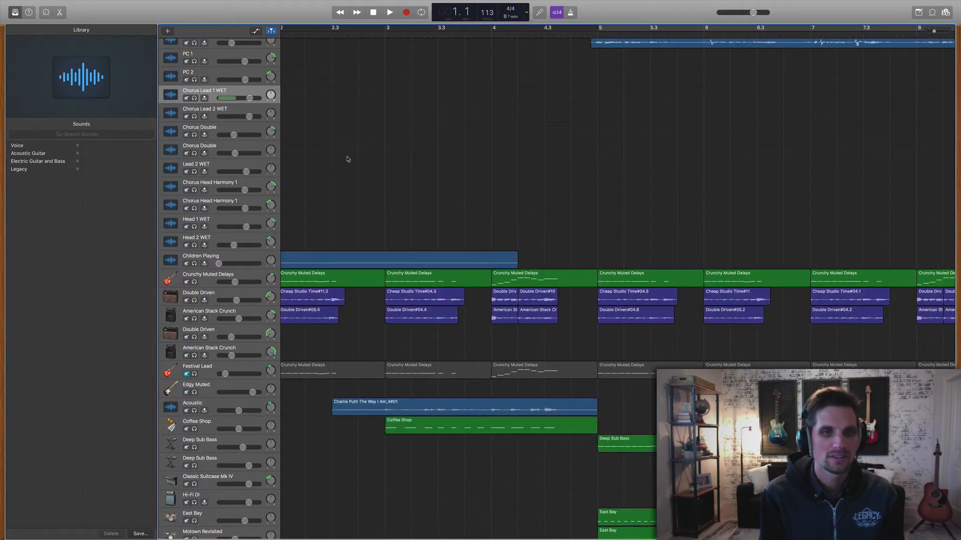
Play the intro from bar 3, soloing the Acoustic track briefly during playback, and stop before bar 5
left_click(385, 33)
key("space")
scroll(398, 225, "down", 2)
scroll(399, 226, "left", 1)
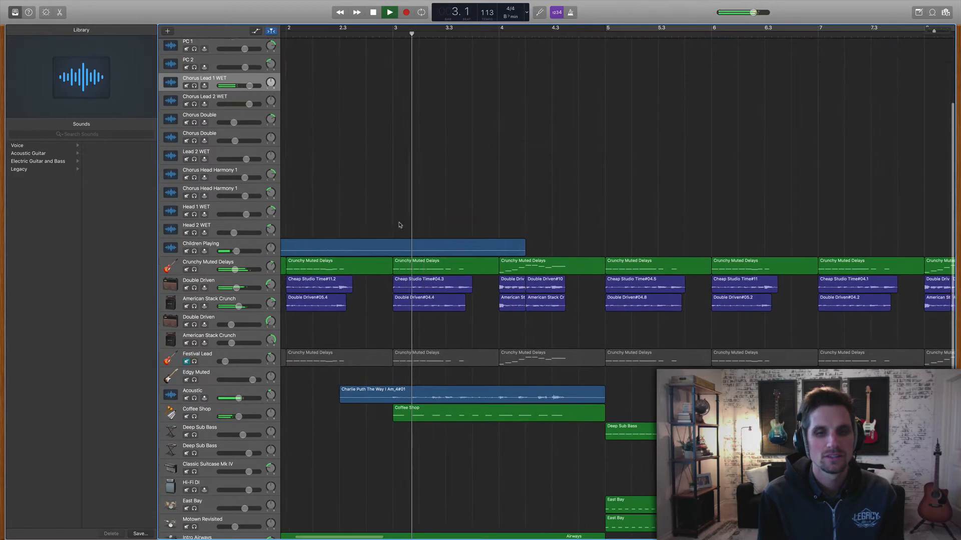
left_click(194, 369)
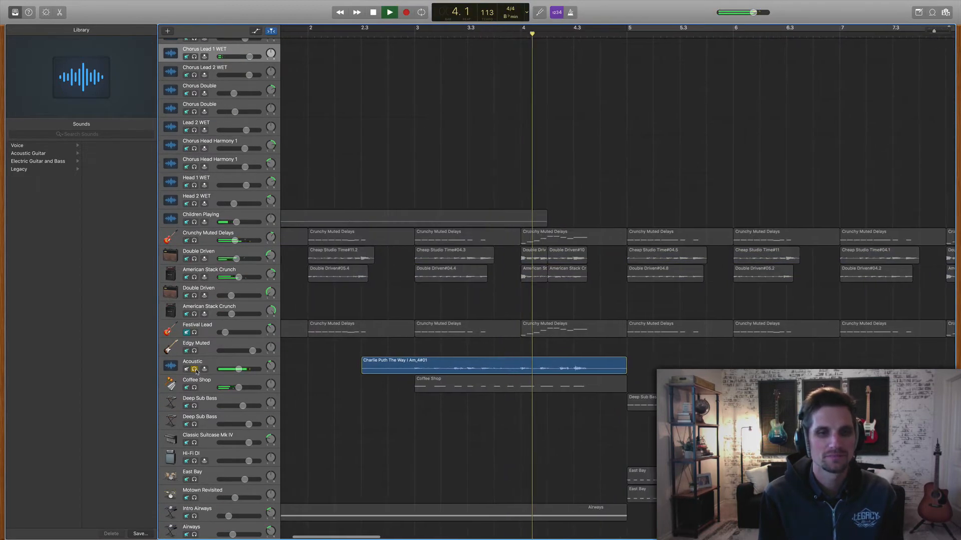
left_click(194, 370)
key("space")
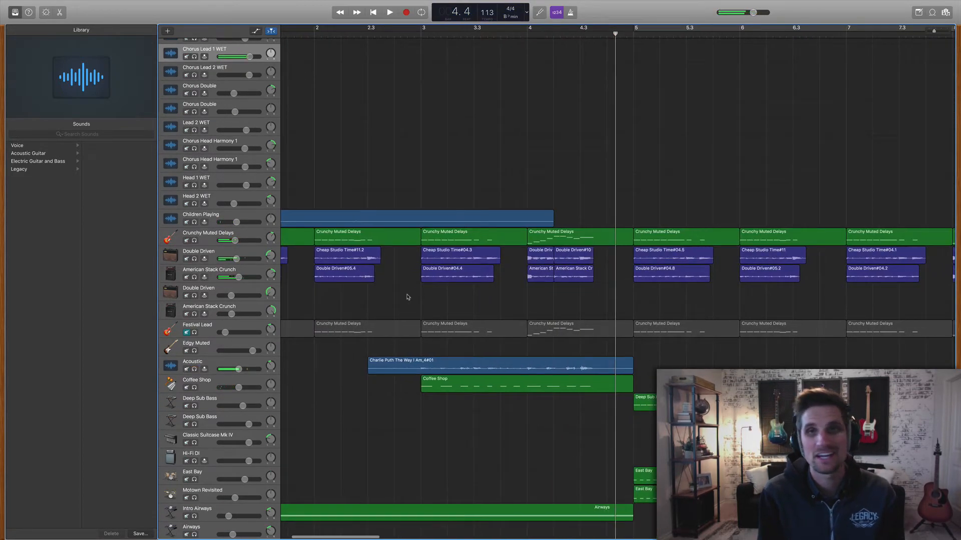
Look over the tracks around the verse entrance and move the playhead to bar 5
scroll(408, 297, "right", 5)
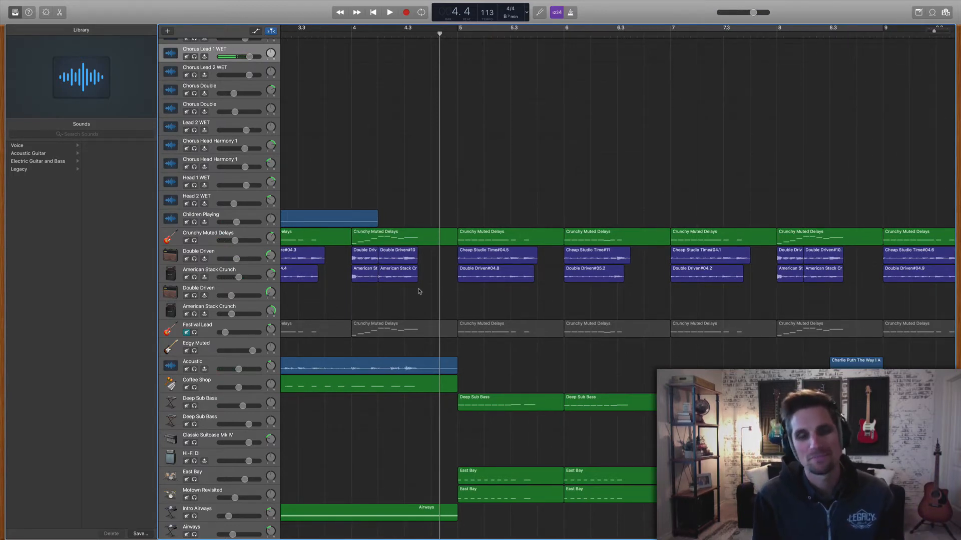
scroll(419, 291, "right", 4)
scroll(419, 291, "down", 3)
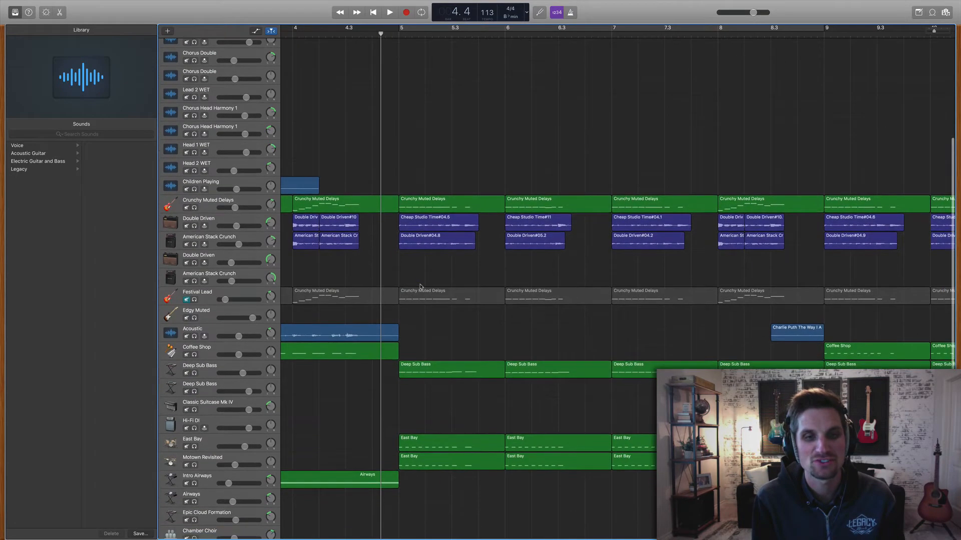
scroll(420, 286, "down", 5)
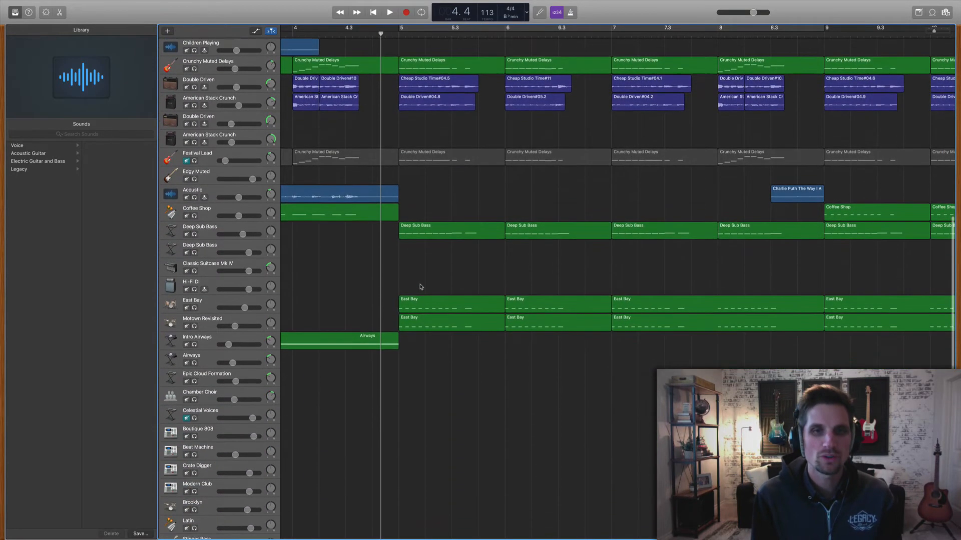
scroll(421, 287, "up", 4)
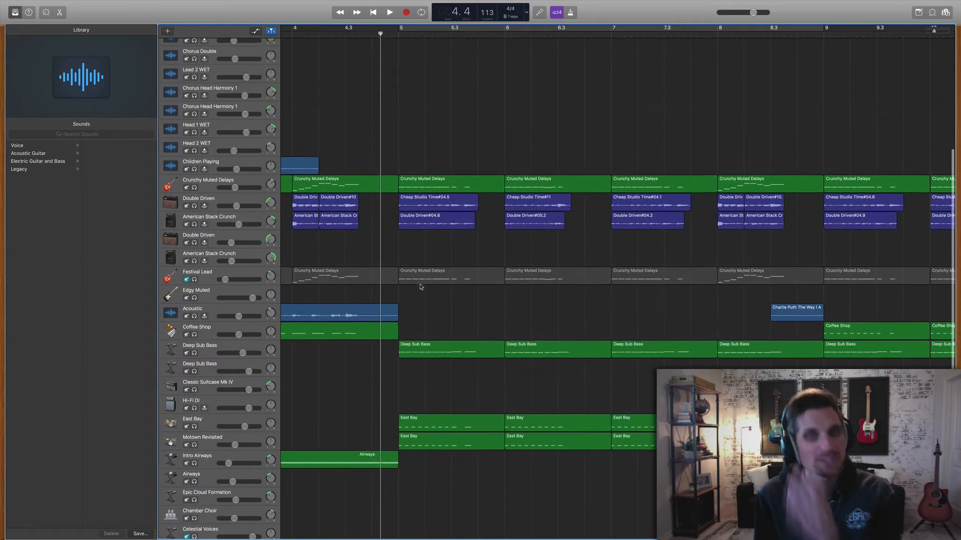
scroll(436, 282, "up", 3)
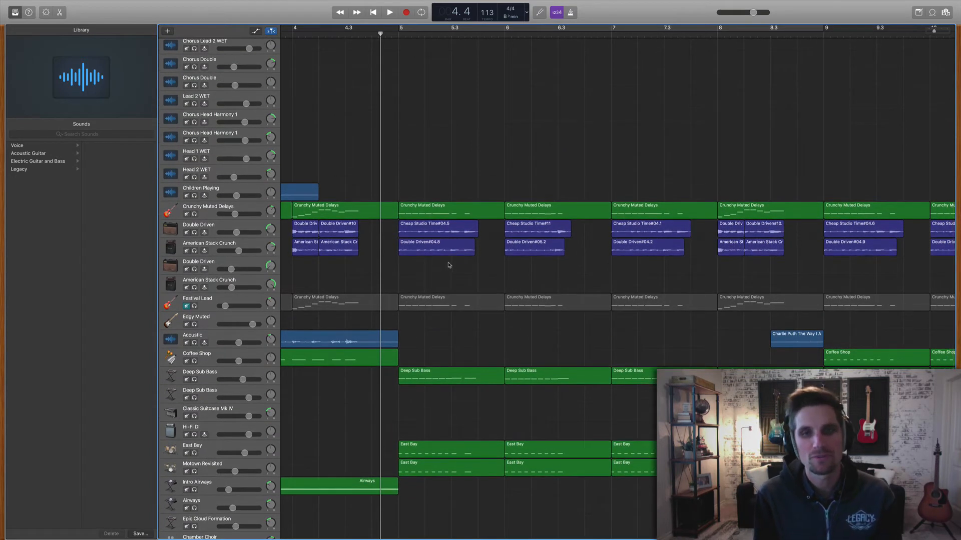
scroll(442, 175, "up", 1)
key("period")
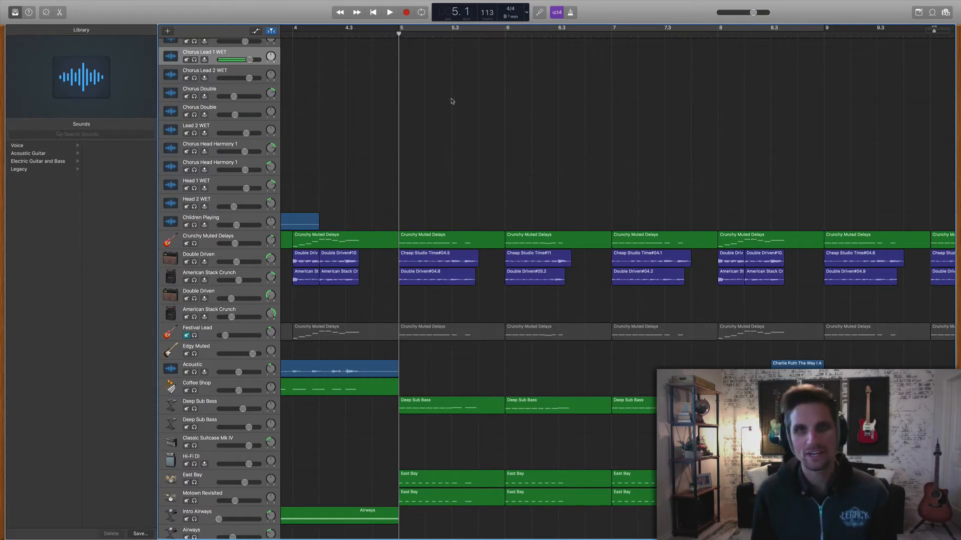
Select the East Bay drum region at bar 5, solo the East Bay track, and listen to the pattern
scroll(452, 97, "down", 3)
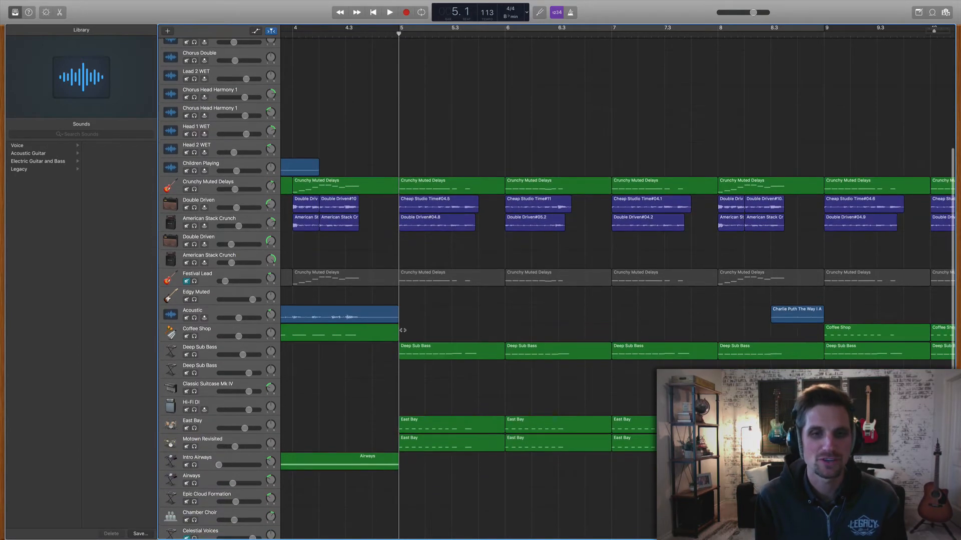
left_click(416, 419)
left_click(204, 421)
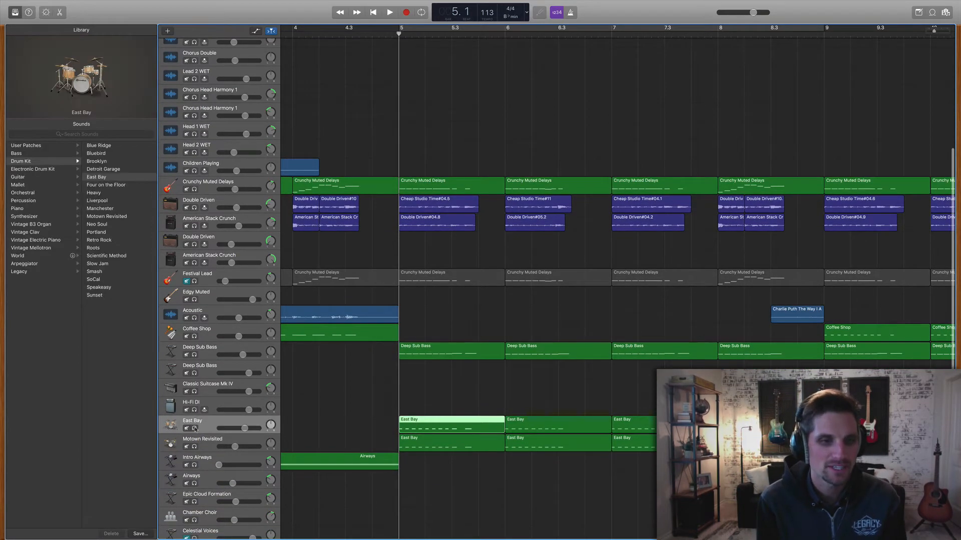
left_click(195, 429)
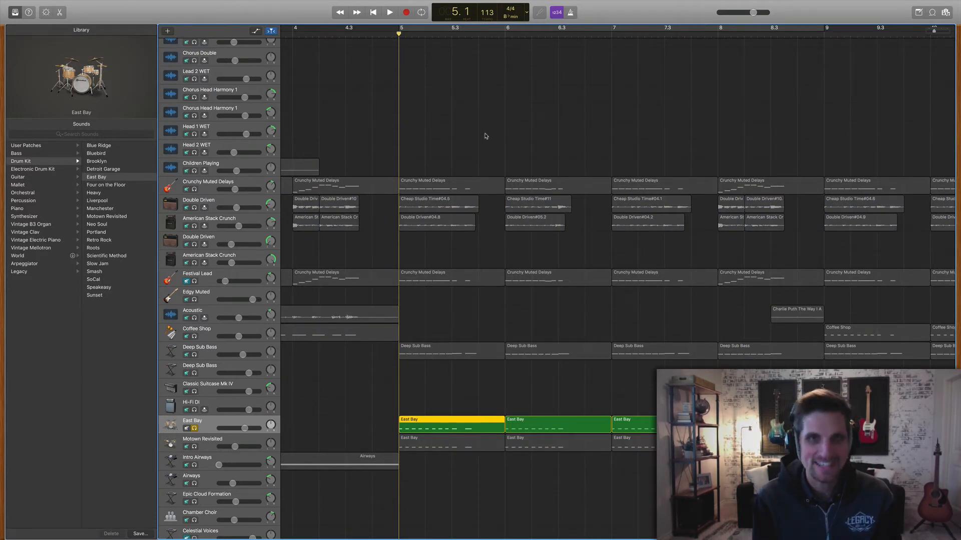
key("space")
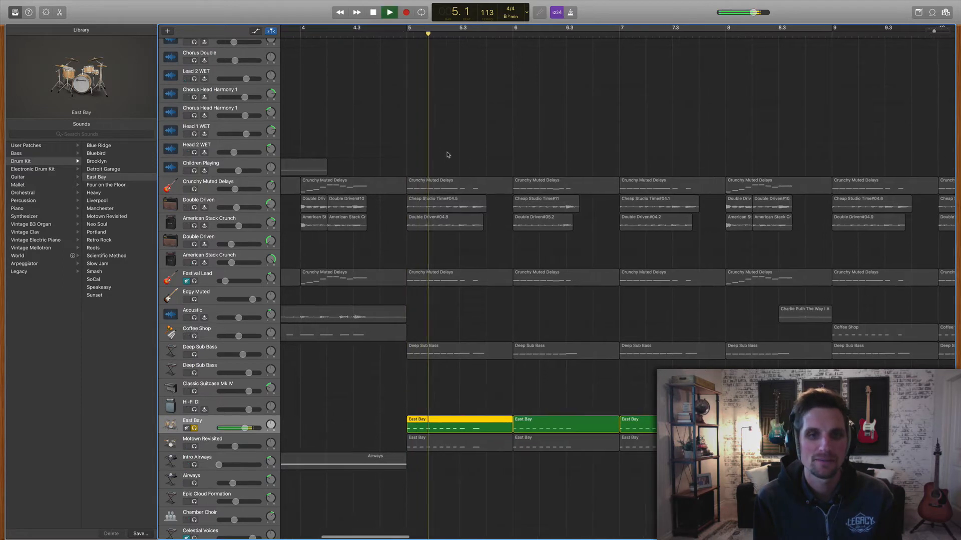
key("space")
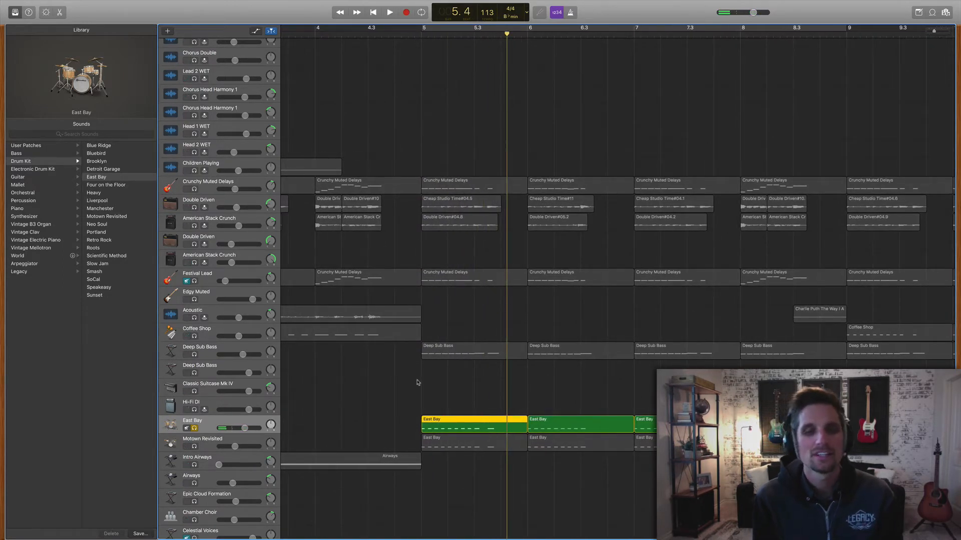
Open the East Bay region at bar 5 in the Piano Roll and select it to show its region settings
double_click(446, 423)
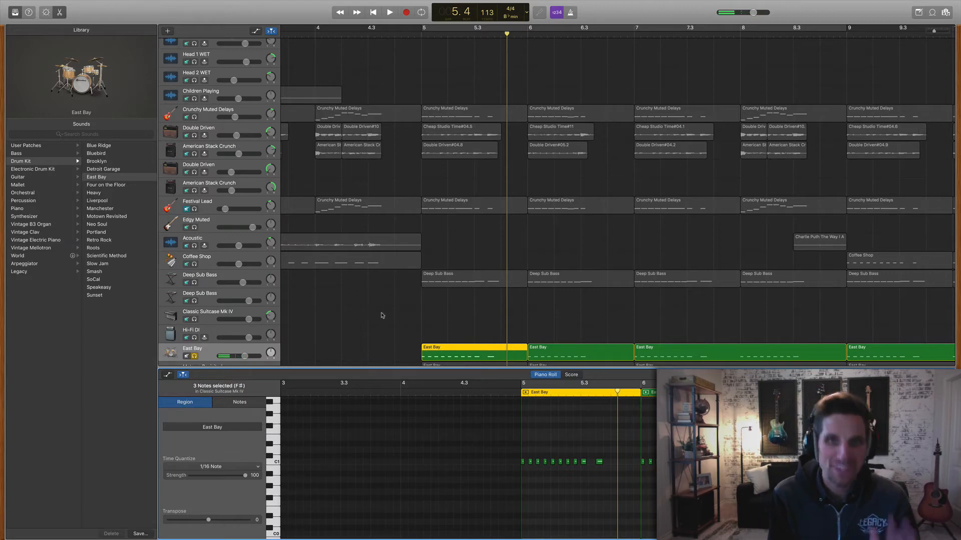
scroll(387, 313, "down", 1)
left_click(406, 334)
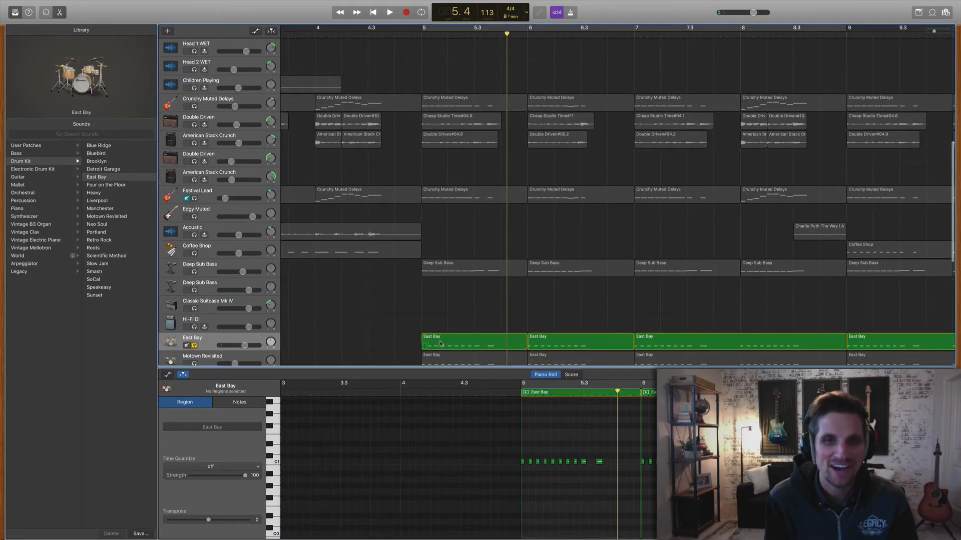
left_click(440, 345)
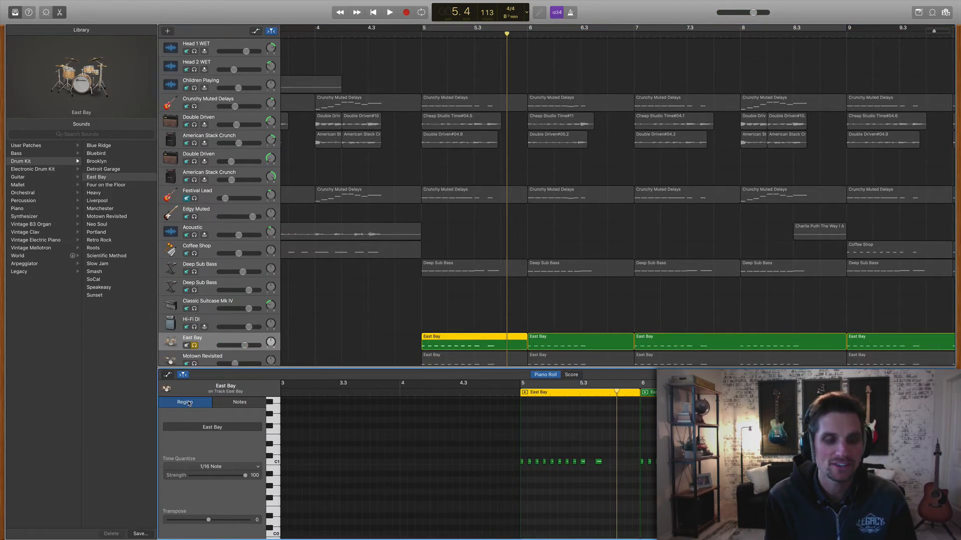
Reselect 1/16 Note as the East Bay region's time quantize, and try a strength of about 42 before restoring 100
left_click(59, 13)
left_click(59, 12)
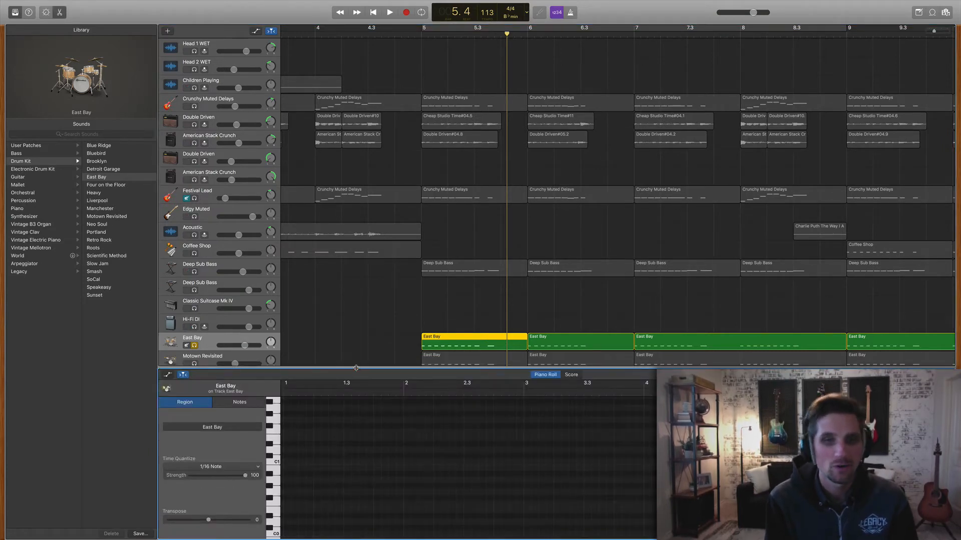
double_click(448, 349)
double_click(449, 348)
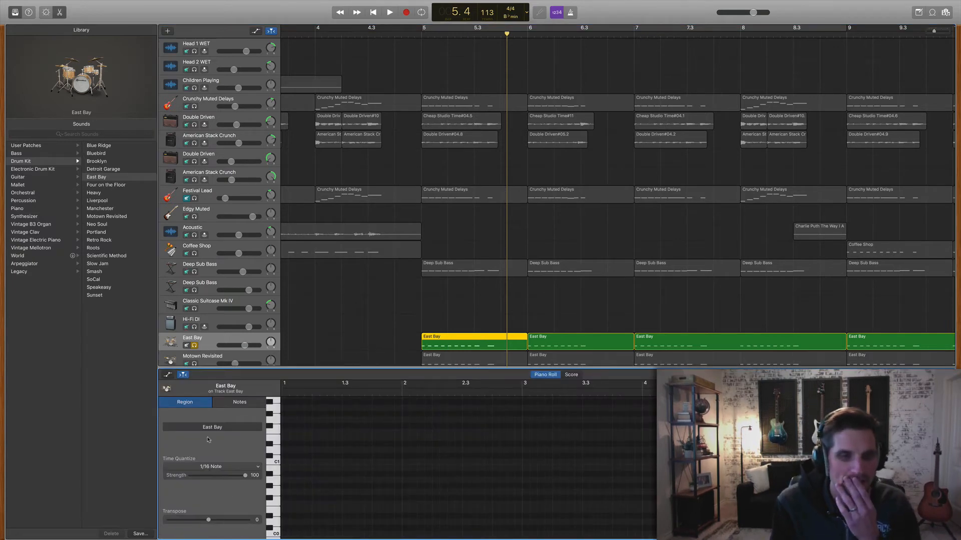
left_click(192, 465)
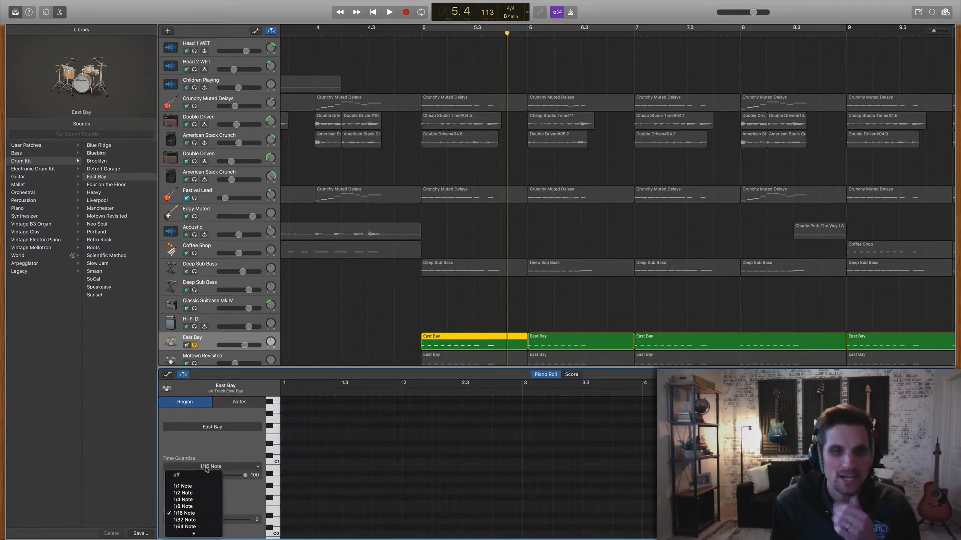
left_click(202, 514)
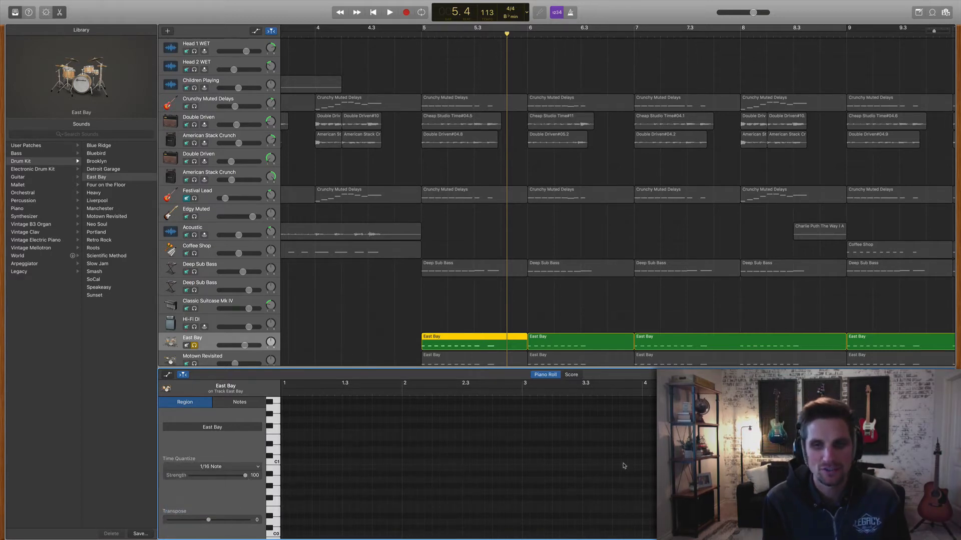
scroll(623, 465, "right", 5)
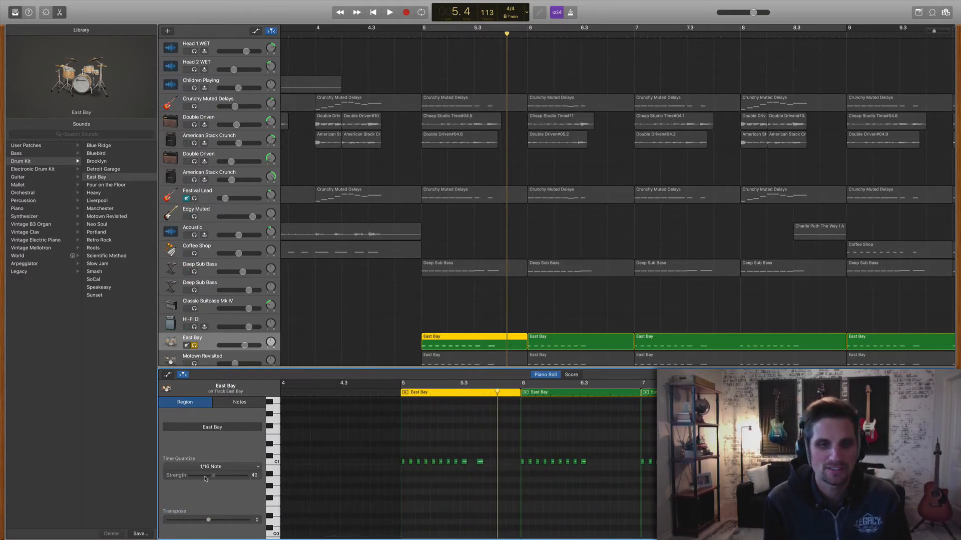
mouse_move(245, 476)
left_mouse_down()
mouse_move(177, 479)
mouse_move(254, 479)
left_mouse_up()
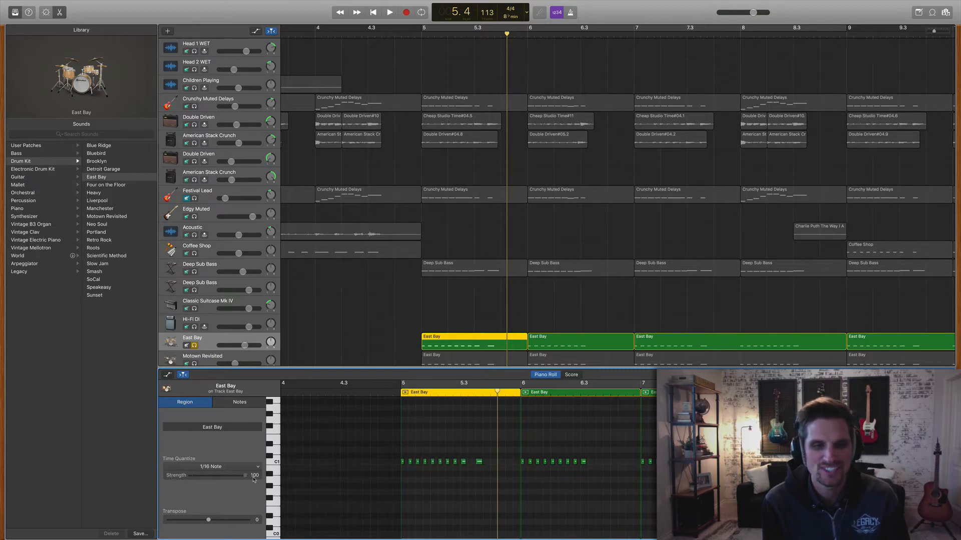
Listen to the soloed East Bay pattern, and add Deep Sub Bass to the solo to hear both from bar 5
key("space")
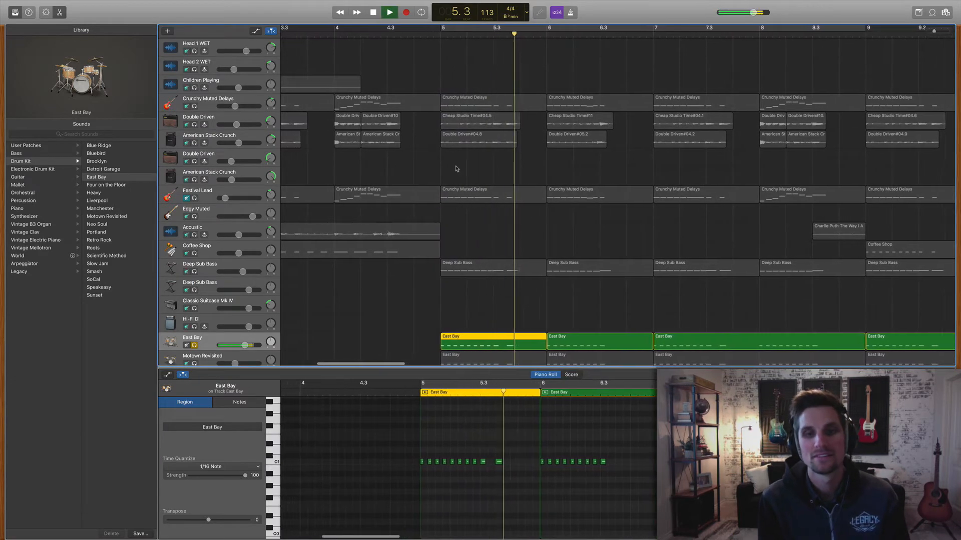
key("space")
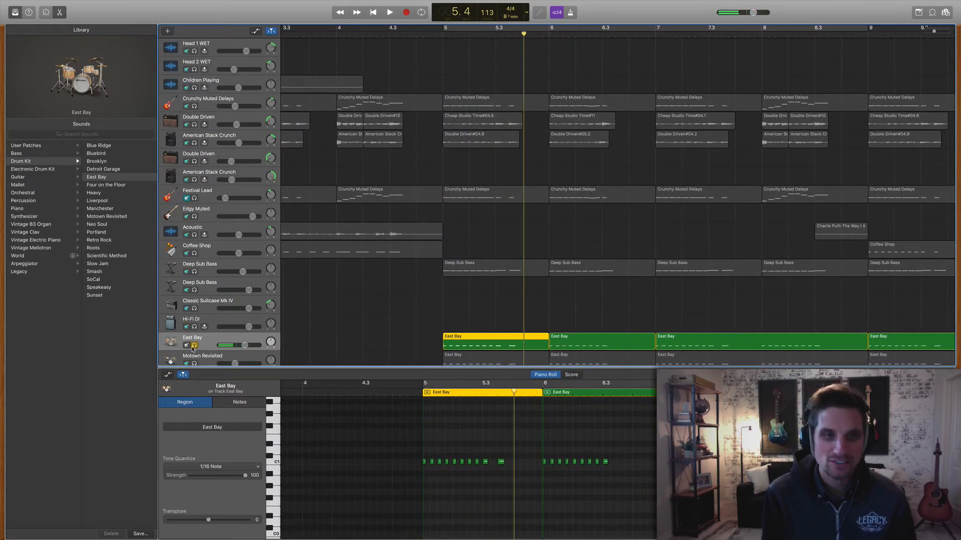
left_click(194, 272)
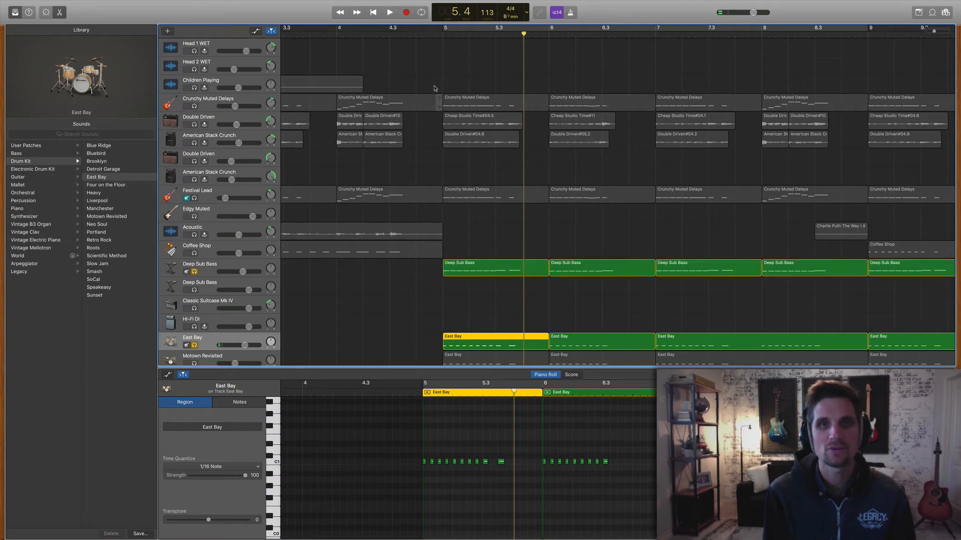
left_click(443, 34)
key("space")
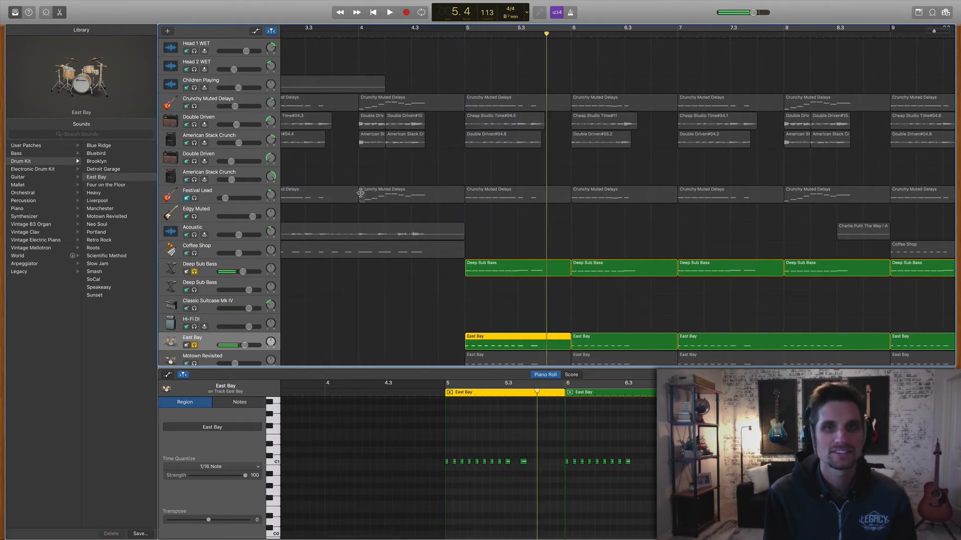
Add the Crunchy Muted Delays track to the solo and play the three tracks together from bar 5, stopping before bar 6
left_click(194, 106)
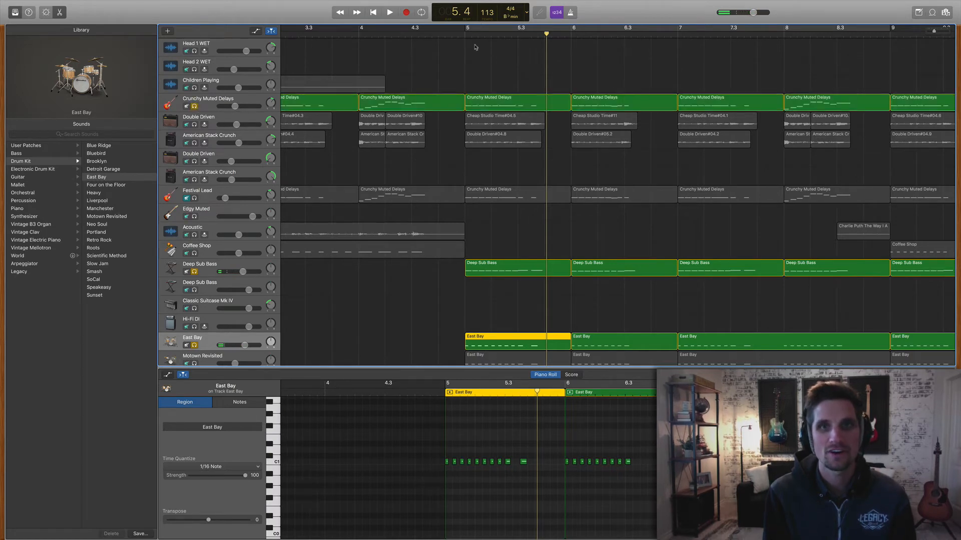
left_click(465, 34)
key("space")
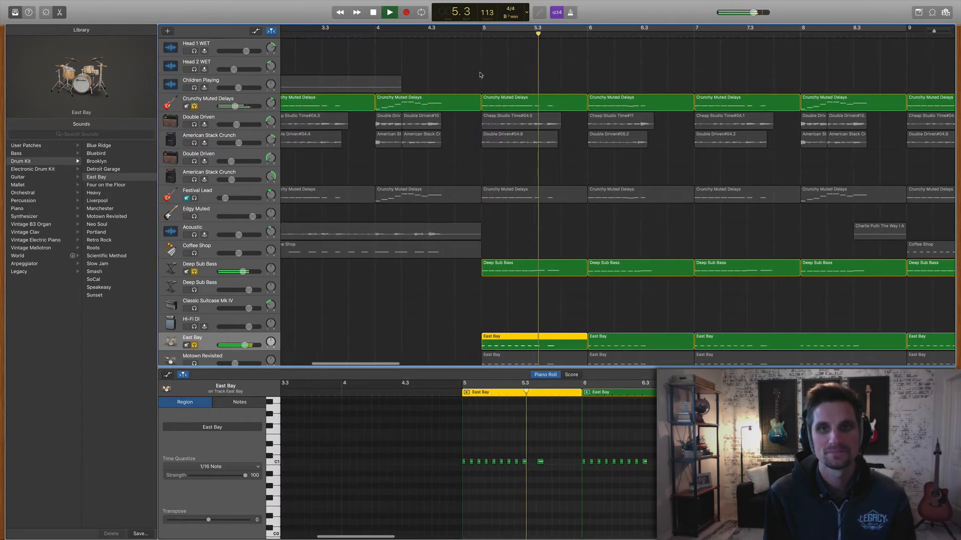
key("space")
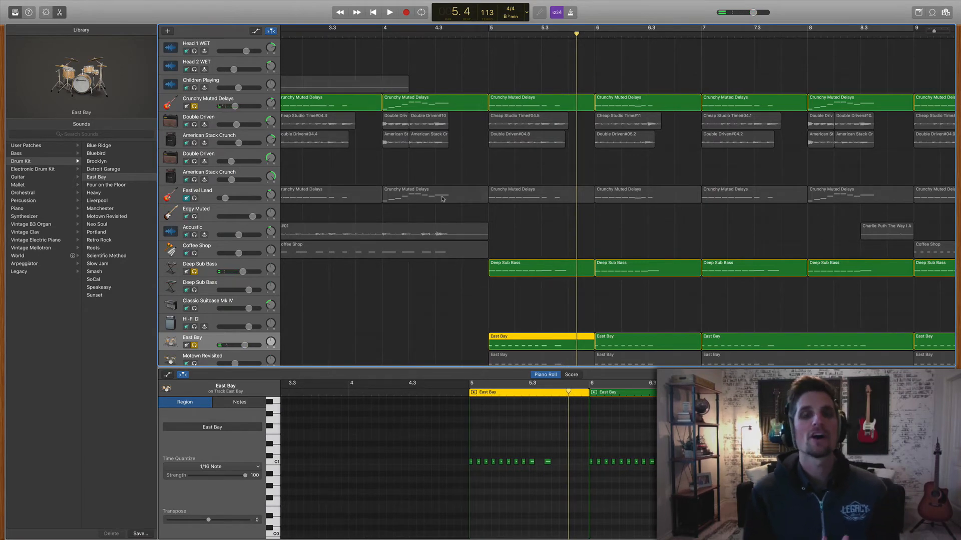
Unsolo East Bay, Deep Sub Bass and Crunchy Muted Delays, and look over the verse vocal tracks
left_click(194, 345)
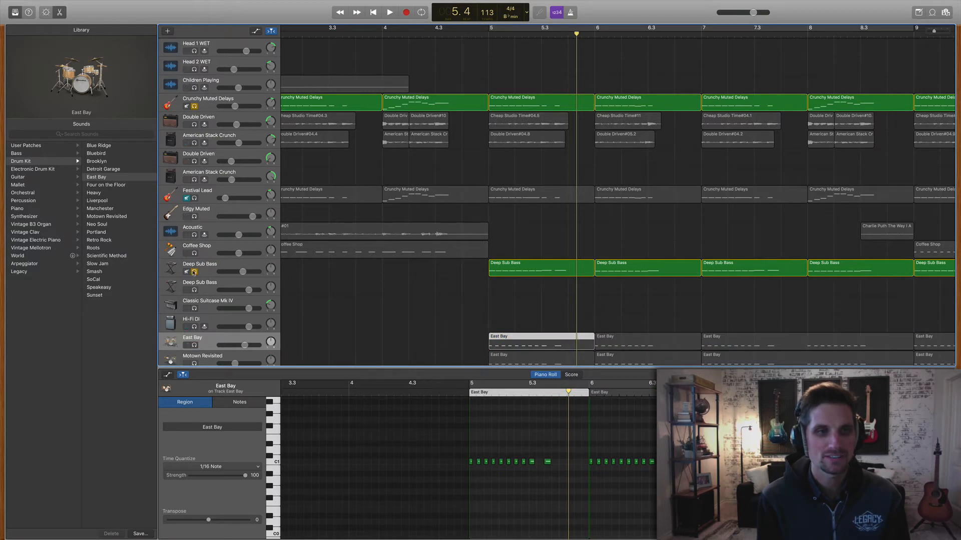
left_click(194, 272)
left_click(195, 106)
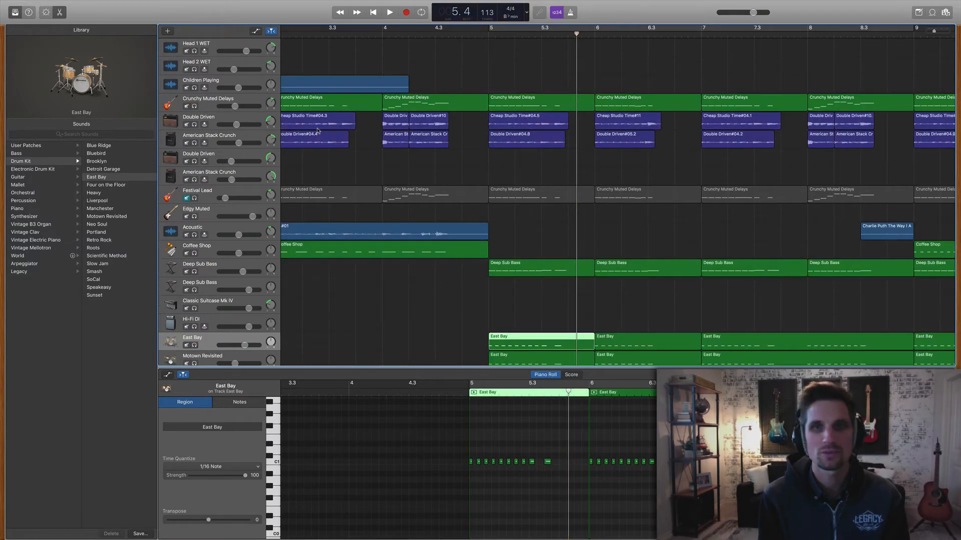
scroll(522, 165, "up", 2)
scroll(518, 150, "up", 8)
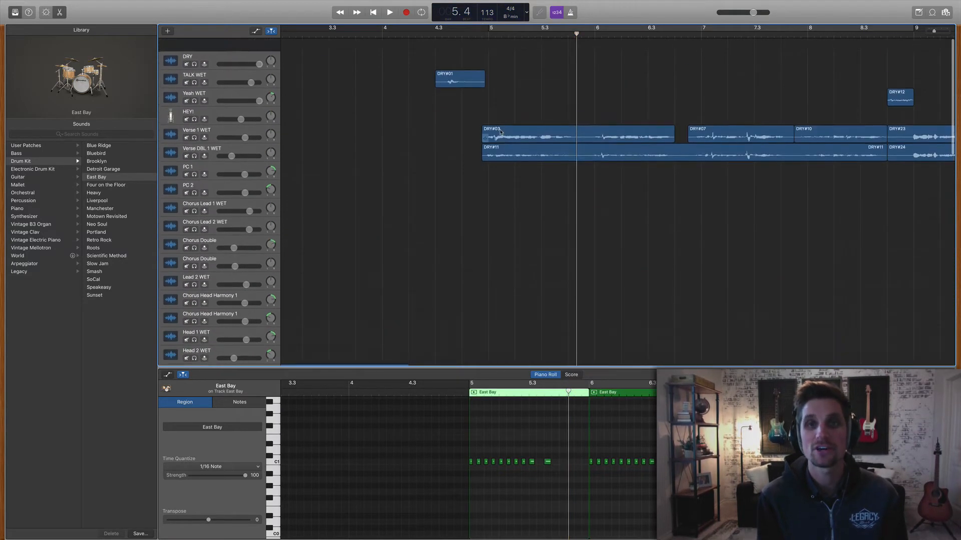
Select the upper Double Driven guitar track and show its flex markers in the audio editor
scroll(508, 138, "down", 5)
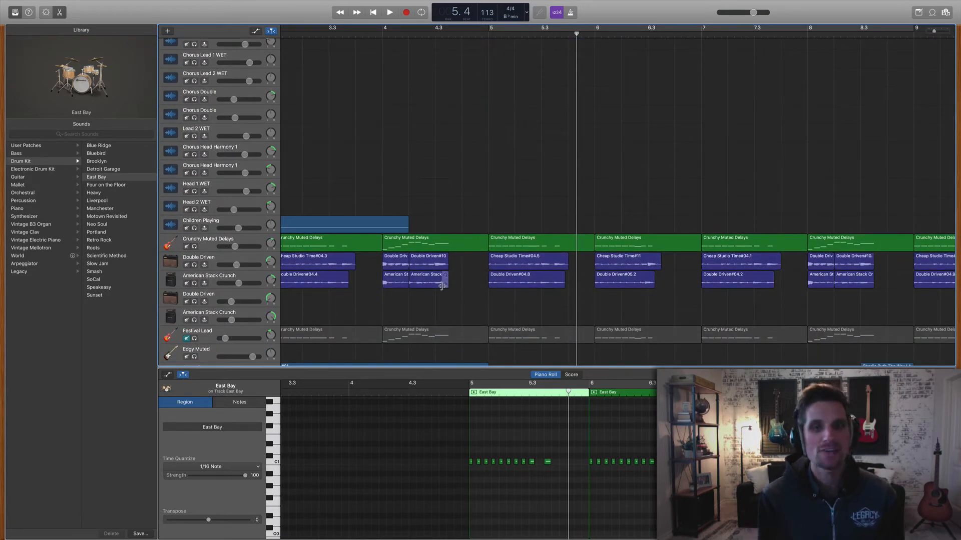
left_click(236, 259)
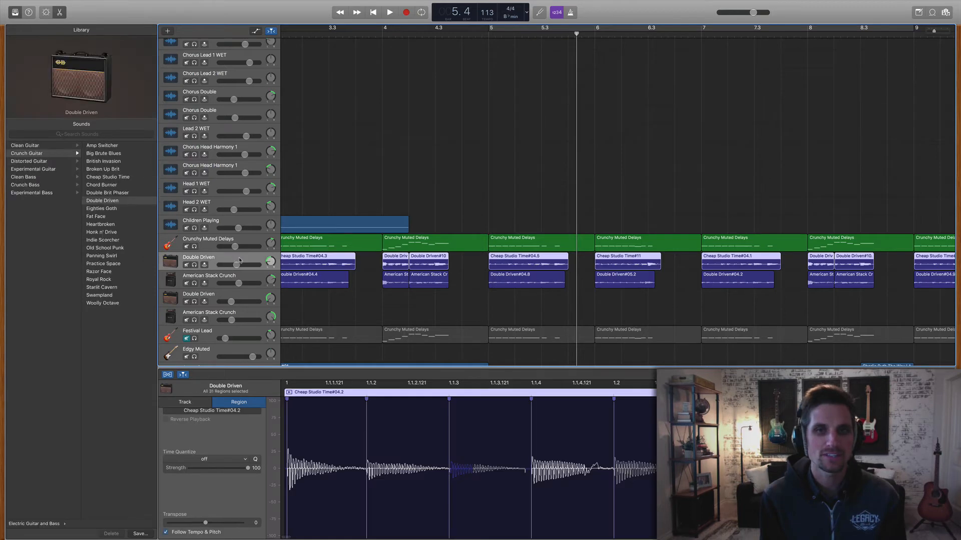
left_click(168, 375)
left_click(168, 375)
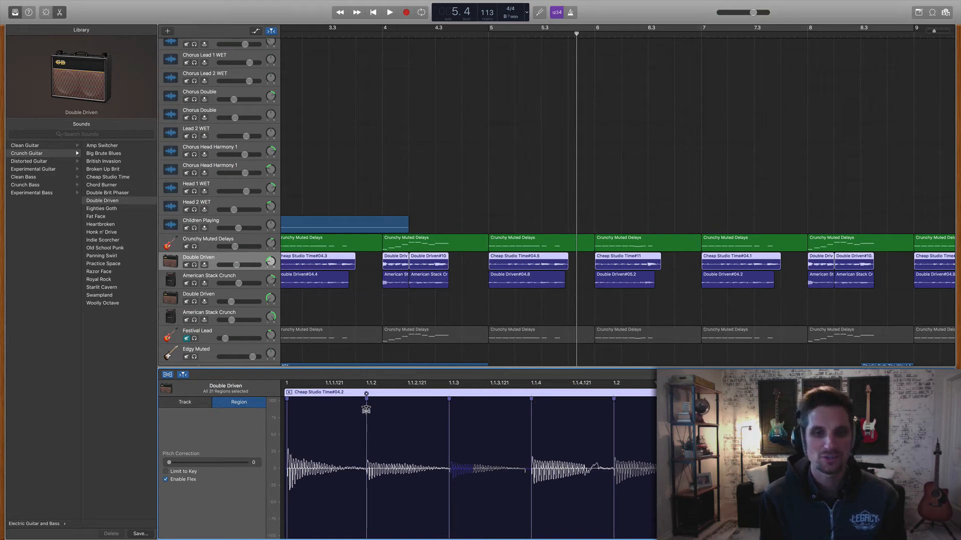
Try removing the flex markers at 1.1.2, 1.1.3 and 1.1.4 from the Cheap Studio Time#04.2 guitar region
left_click(367, 395)
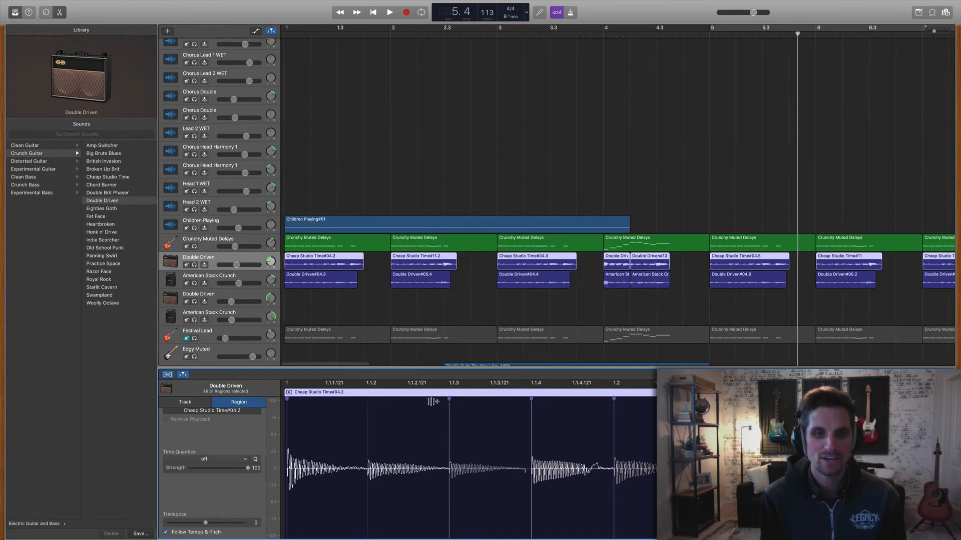
left_click_drag(448, 398, 543, 399)
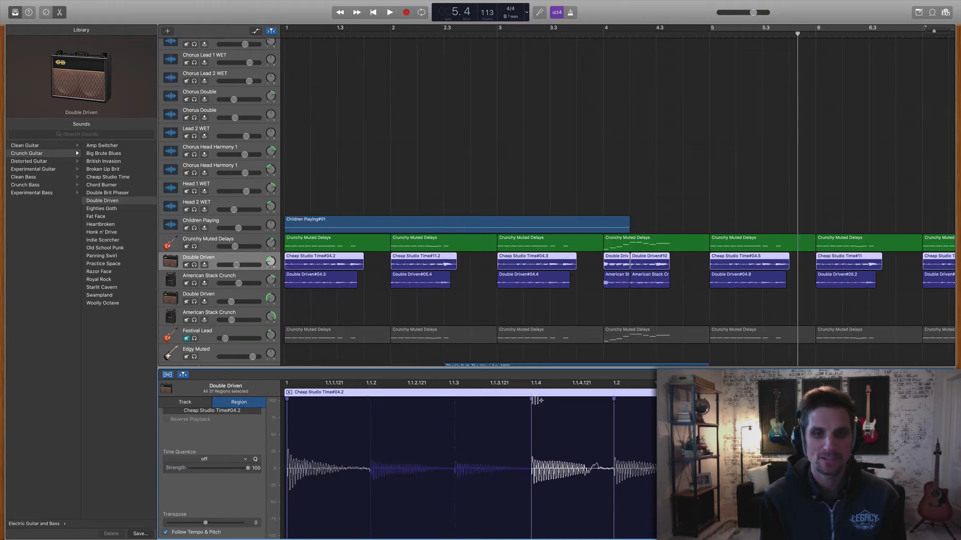
left_click(531, 393)
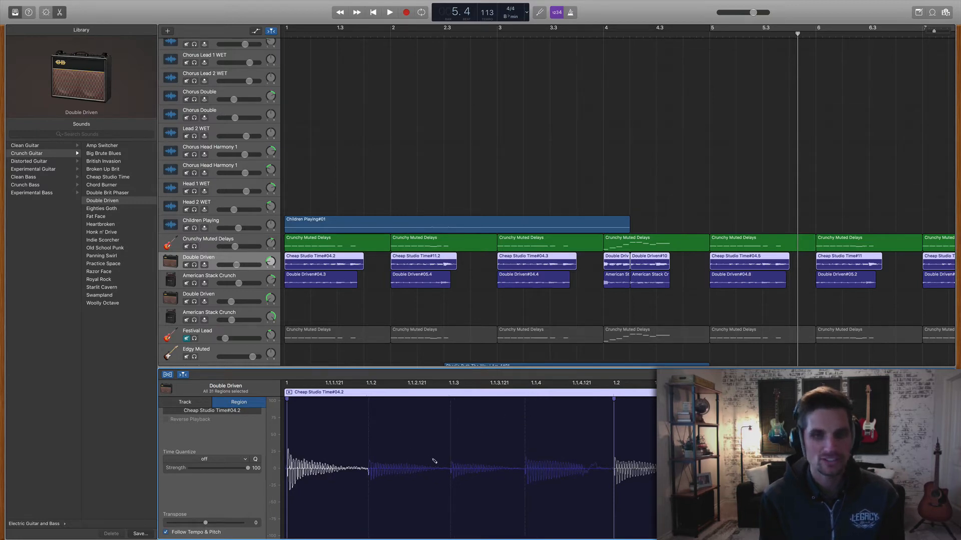
left_click(451, 423)
left_click_drag(451, 423, 449, 423)
left_click(449, 394)
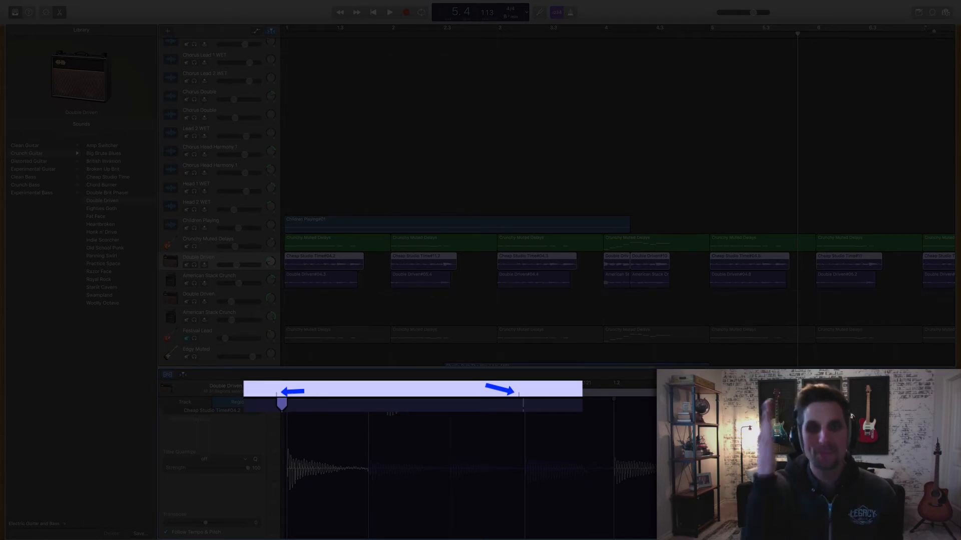
Undo the flex marker edits on the Double Driven guitar region
key("super+z")
key("super+z")
key("super+z")
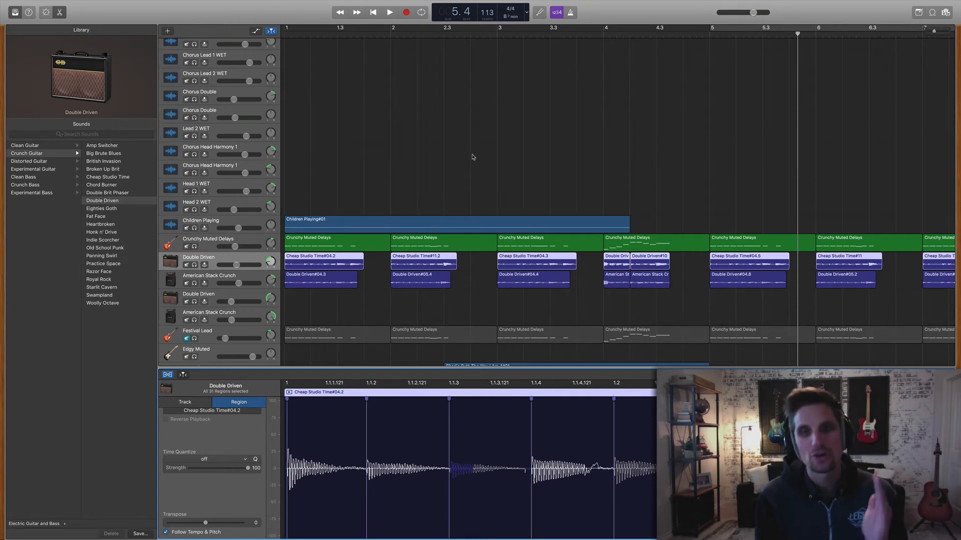
Select the DRY#03 vocal region on the Verse 1 WET track and examine its flex markers
scroll(474, 158, "up", 5)
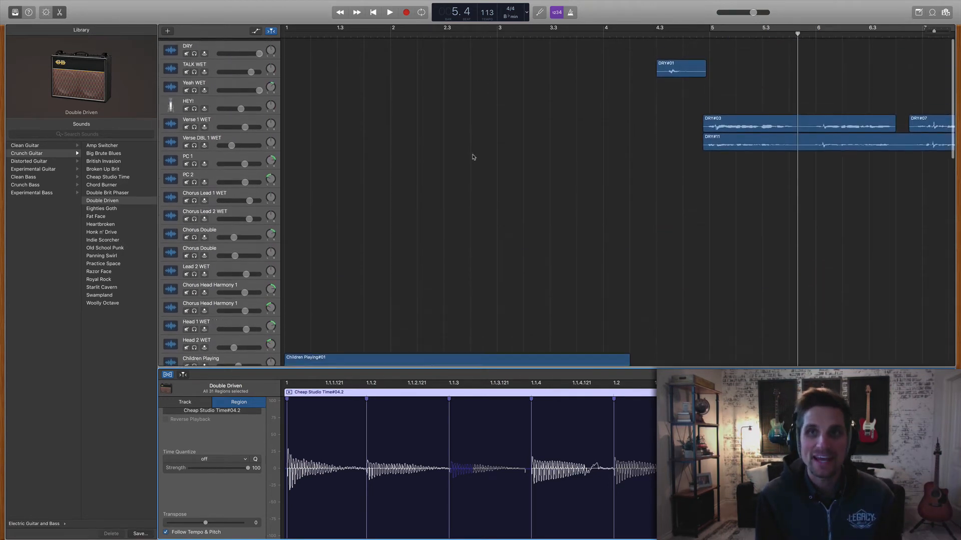
scroll(473, 157, "right", 5)
left_click(399, 127)
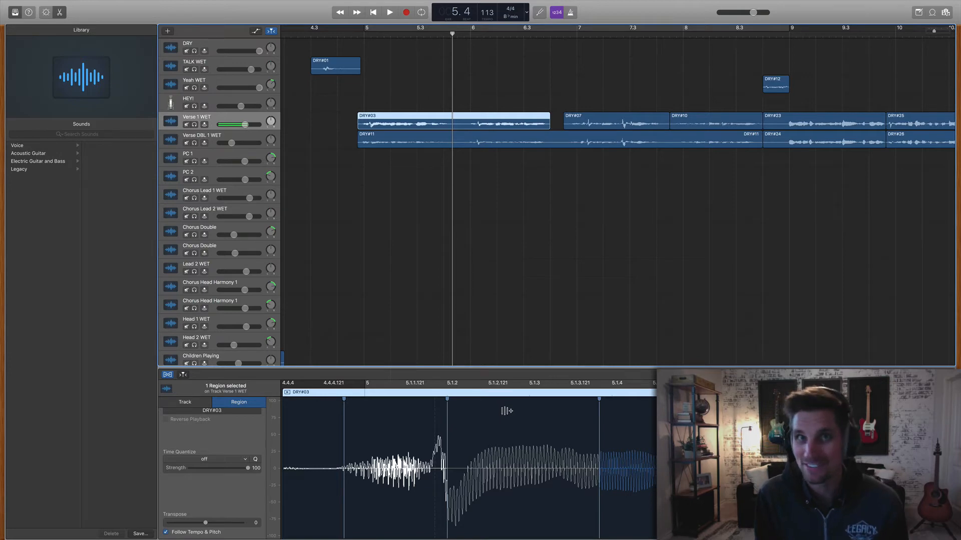
left_click_drag(600, 416, 599, 415)
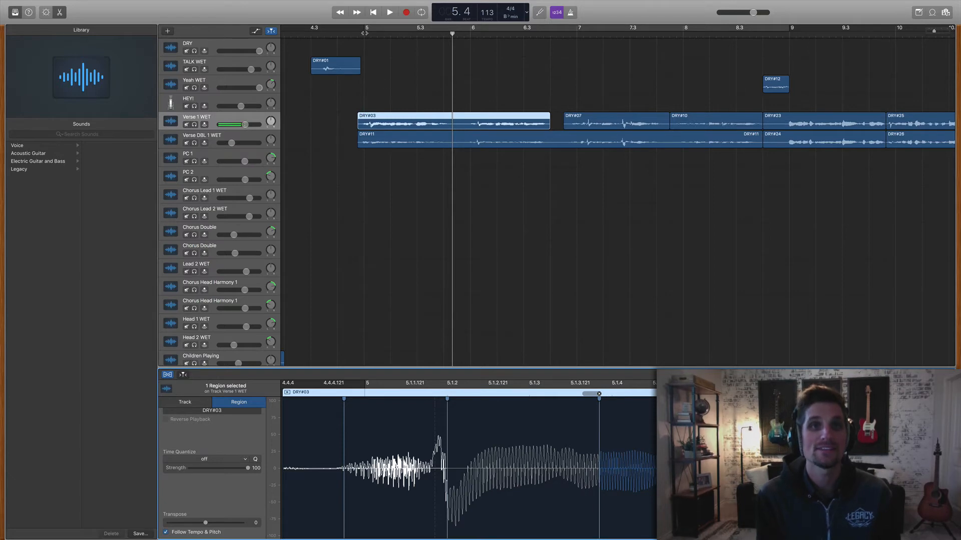
Play the first verse section from bar 5 with all tracks and stop just before bar 9
left_click(365, 34)
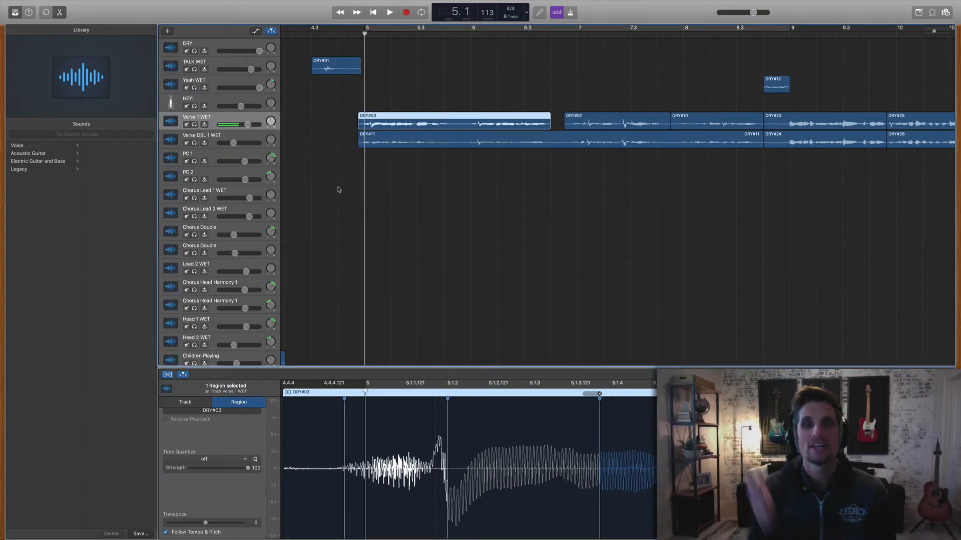
key("space")
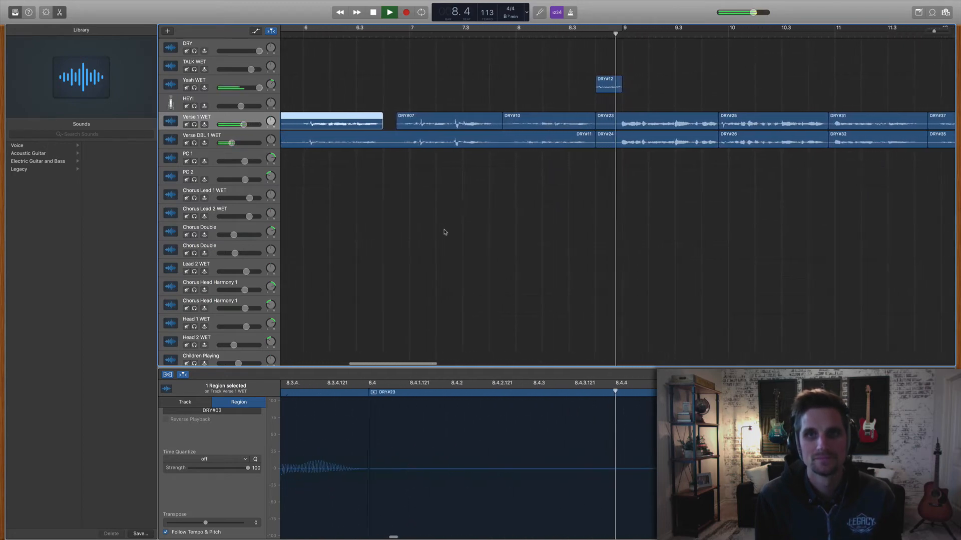
key("space")
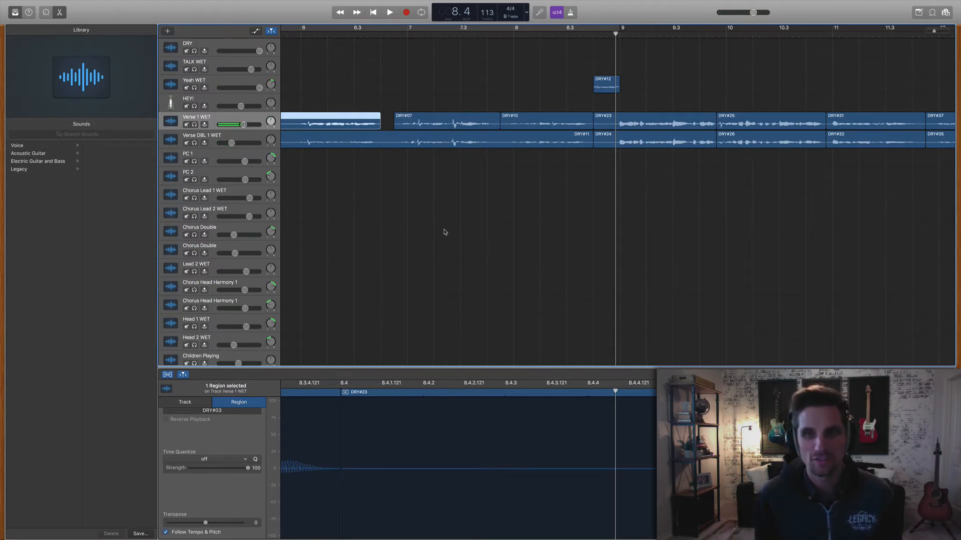
Hide the editor and play the PC 1 and PC 2 vocal entrance from bar 12.3, stopping at bar 14
key("e")
scroll(501, 223, "right", 10)
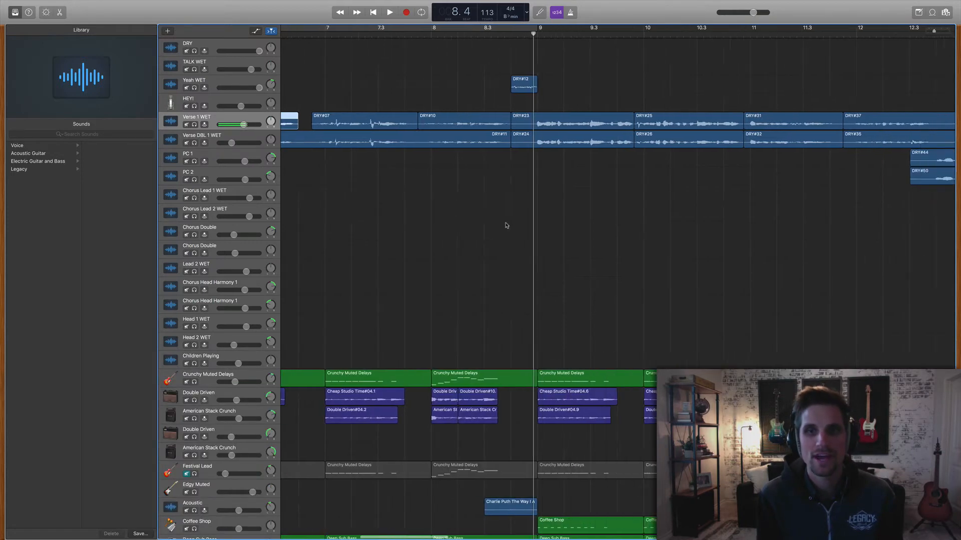
scroll(506, 225, "right", 5)
scroll(506, 224, "down", 2)
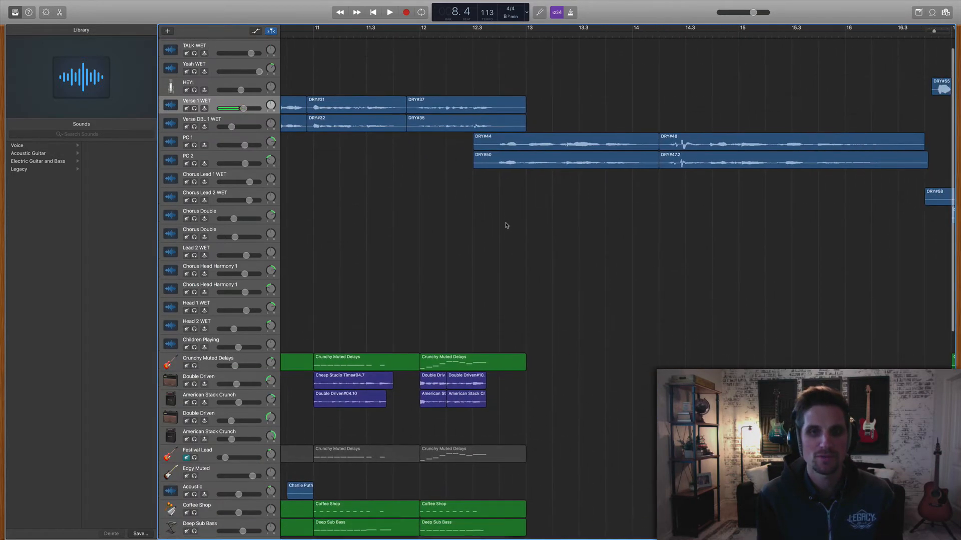
left_click(473, 36)
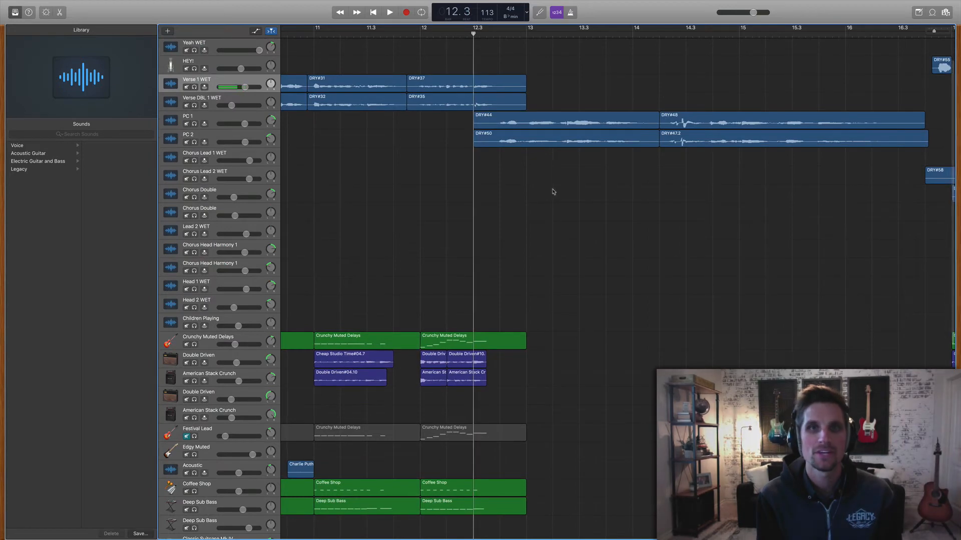
key("space")
scroll(596, 220, "right", 3)
scroll(596, 219, "right", 2)
scroll(595, 219, "down", 3)
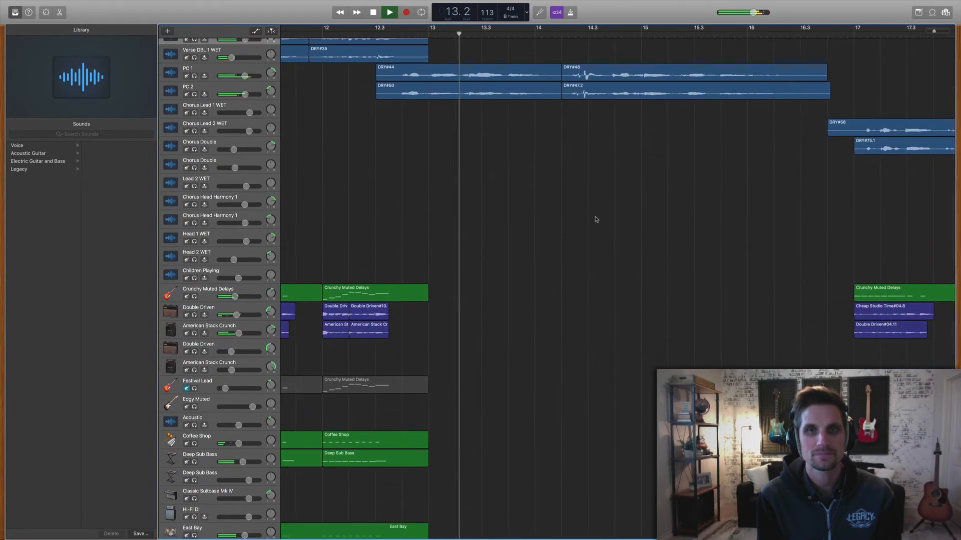
scroll(592, 217, "right", 1)
key("space")
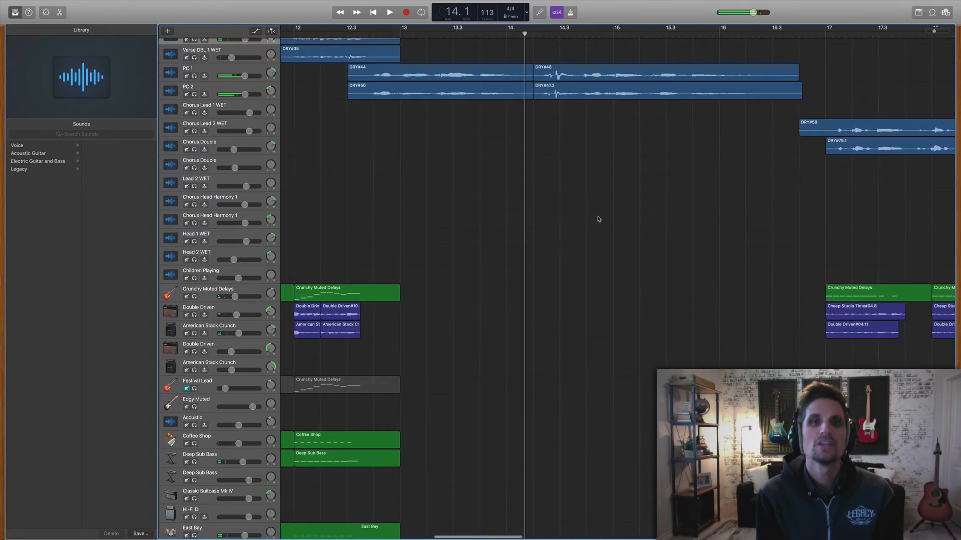
Select the PC 1 vocal track and show its Smart Controls with the plug-in chain
left_click(235, 77)
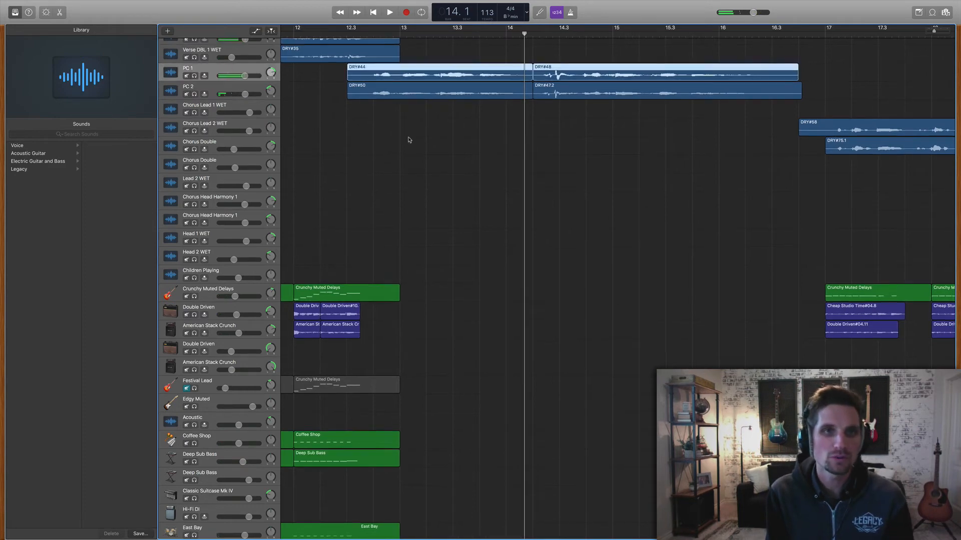
scroll(420, 142, "up", 3)
scroll(430, 144, "left", 2)
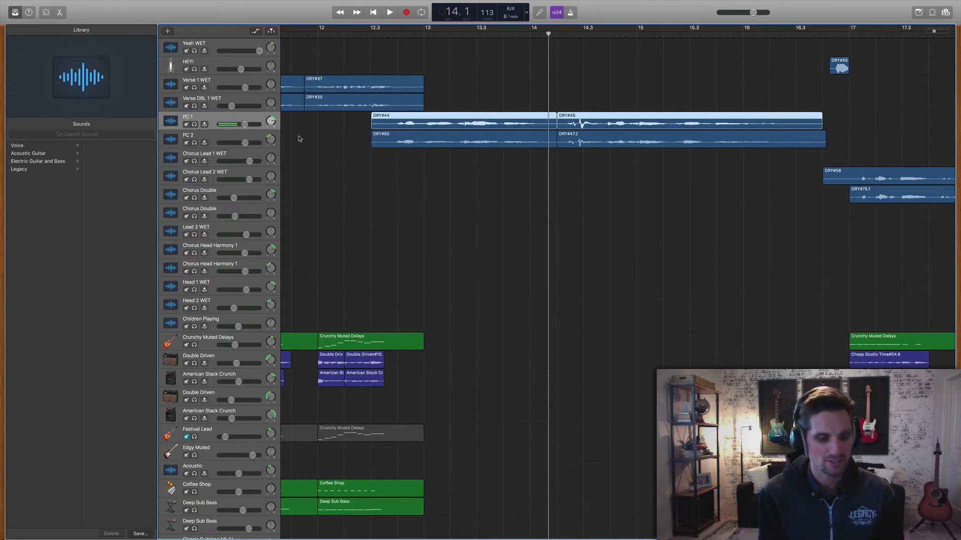
key("b")
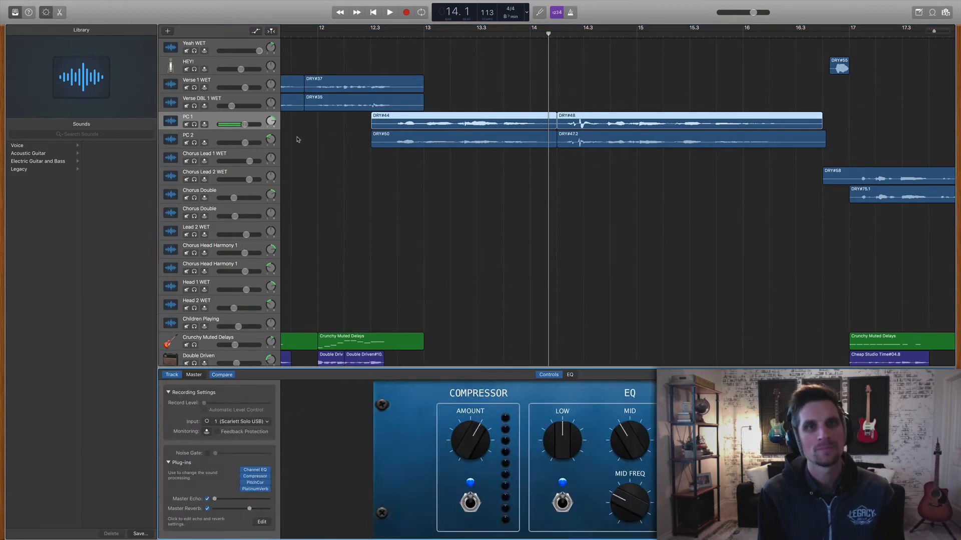
left_click(46, 13)
left_click(48, 14)
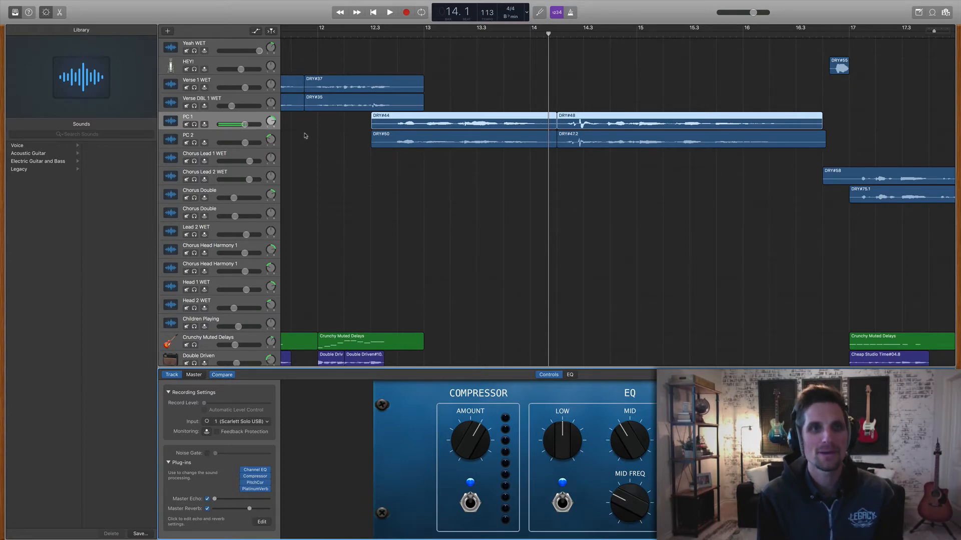
Browse the Pitch and Reverb plug-in choices for PC 1's last effect slot, keeping PlatinumVerb
left_click(269, 490)
mouse_move(270, 506)
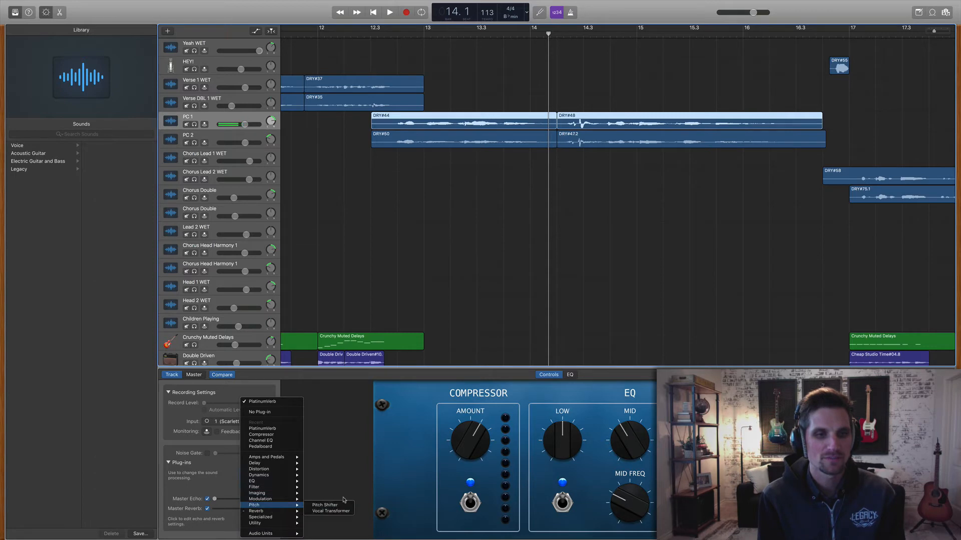
left_click(328, 505)
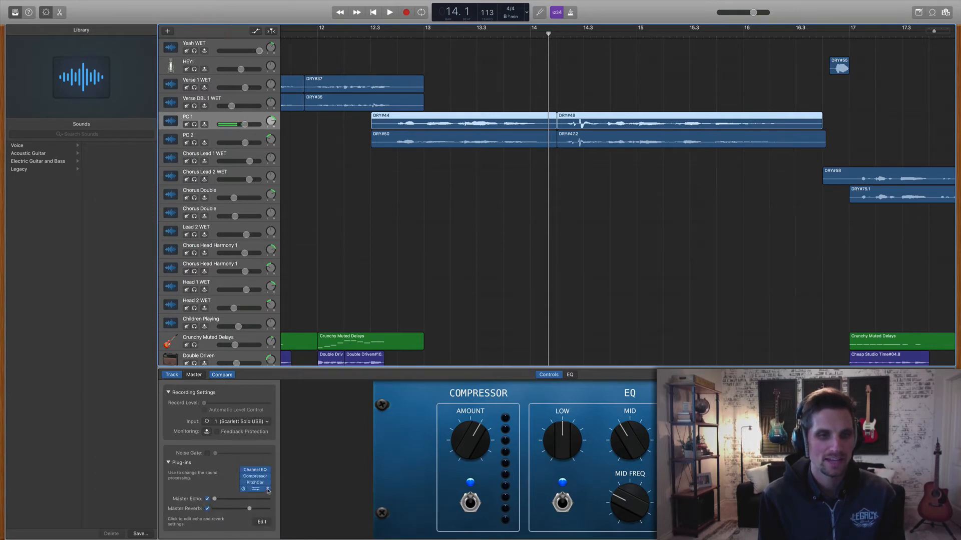
left_click(268, 490)
mouse_move(291, 512)
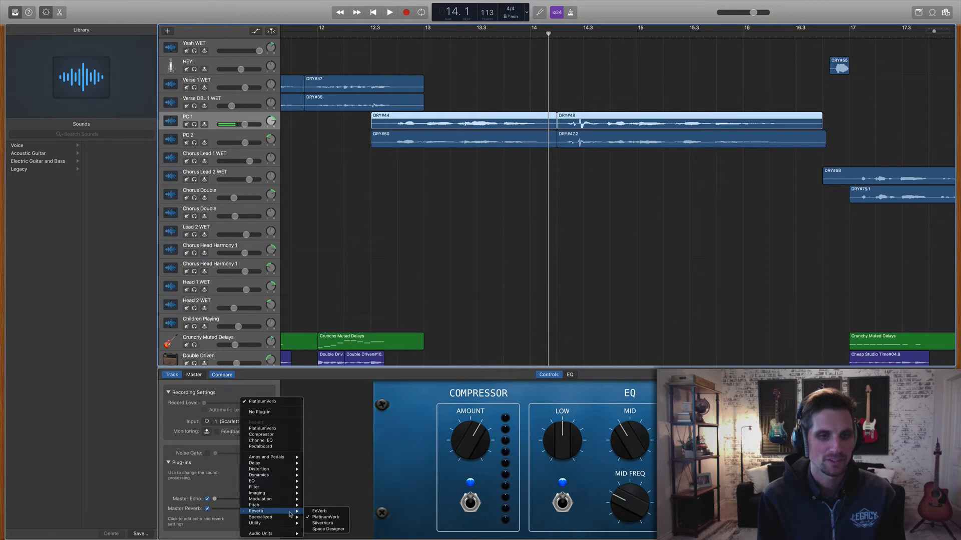
left_click(324, 518)
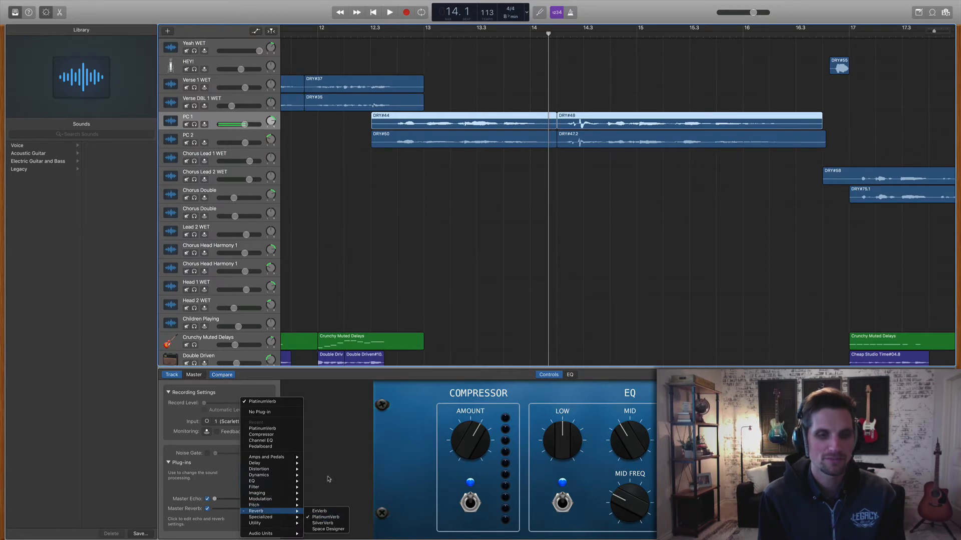
Play the PC 1 and PC 2 vocals with the other tracks from bar 12.3 and stop just after bar 14
left_click(376, 35)
key("space")
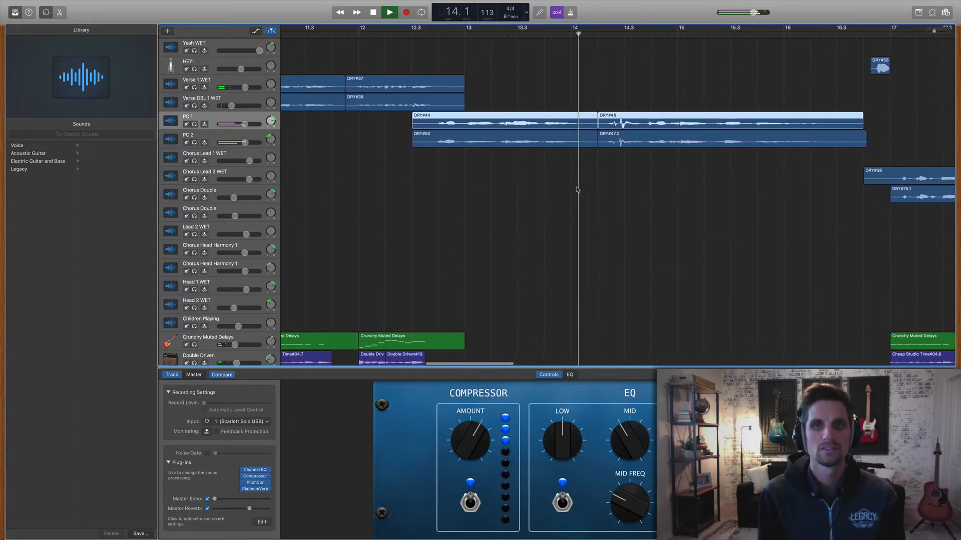
key("space")
Hide the Smart Controls and select the Airways track to examine its Synthesizer Pad patch in the Library
scroll(576, 189, "down", 5)
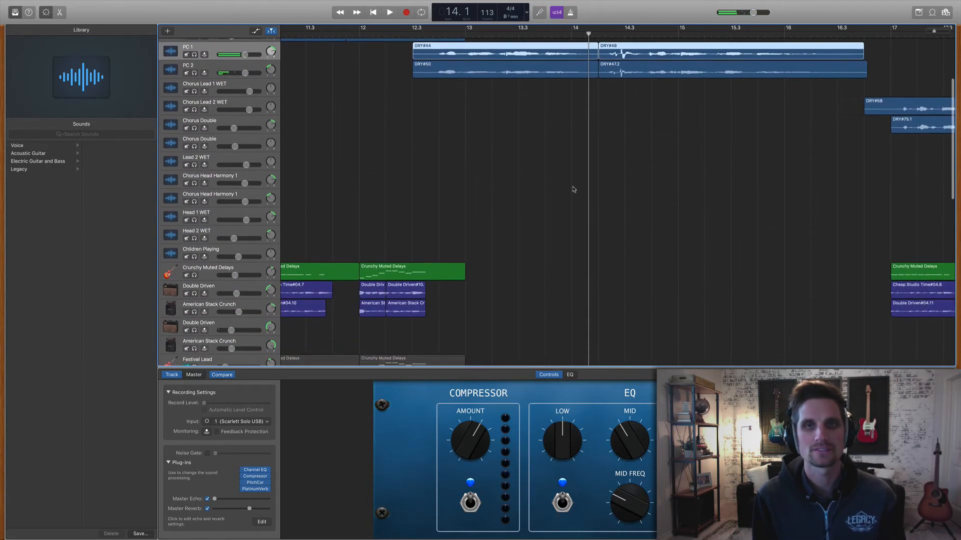
scroll(574, 189, "down", 7)
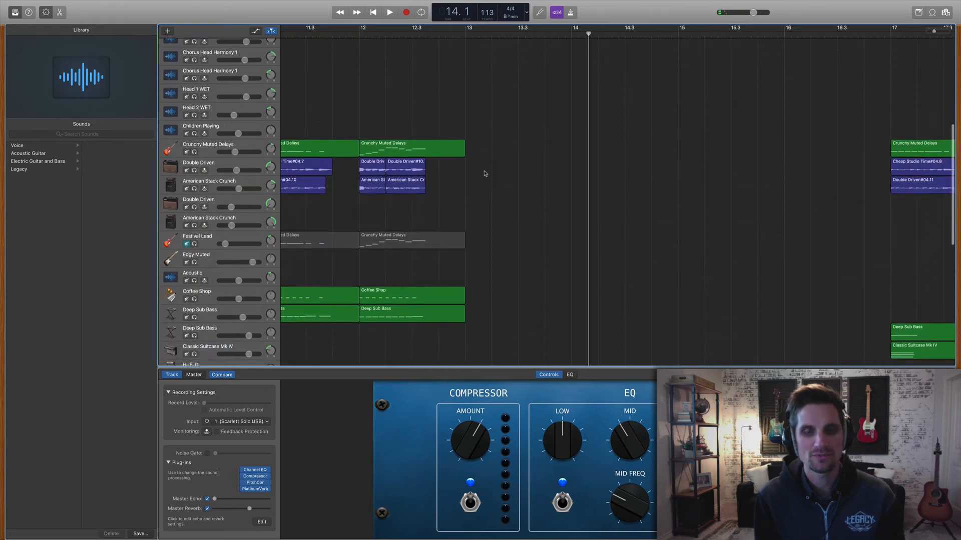
scroll(485, 173, "down", 4)
key("b")
scroll(500, 175, "down", 2)
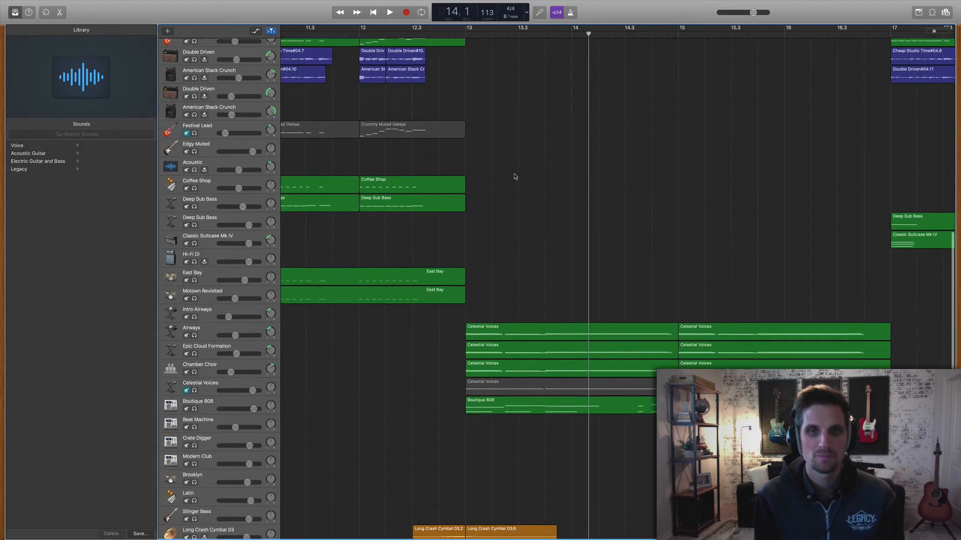
scroll(515, 176, "down", 2)
scroll(515, 177, "right", 3)
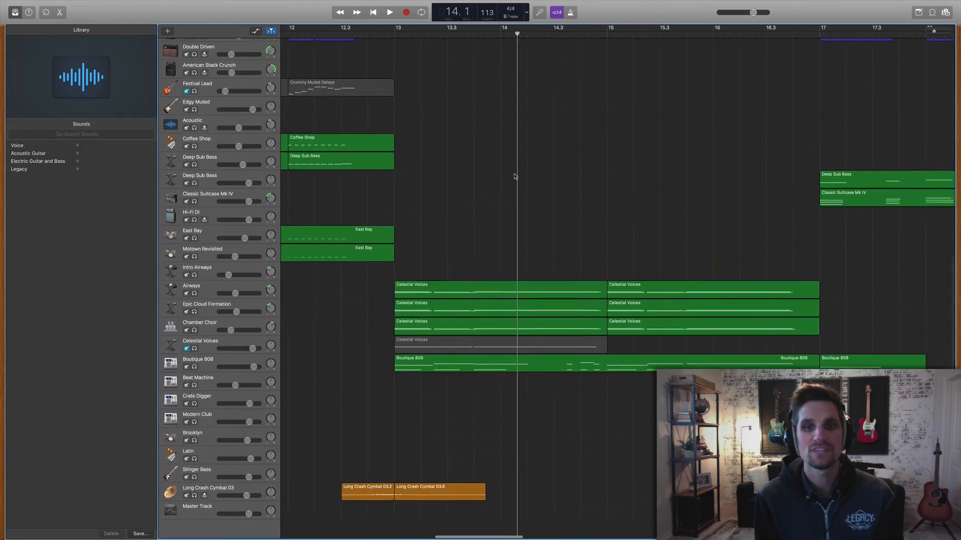
left_click(211, 290)
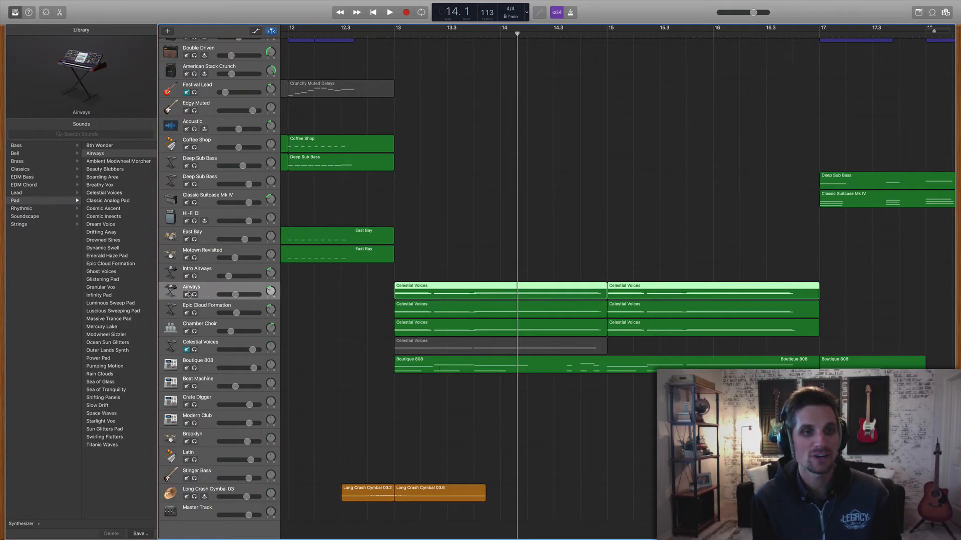
scroll(80, 225, "left", 3)
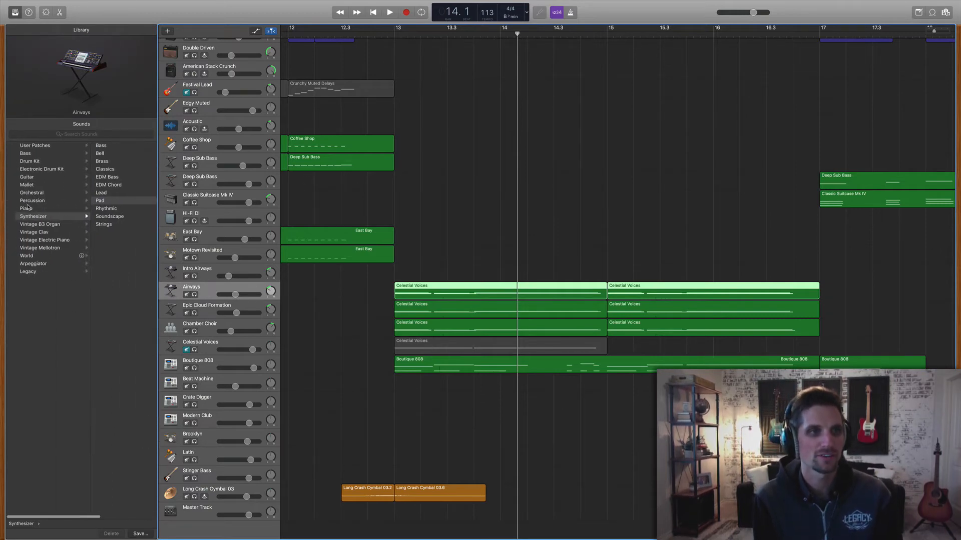
scroll(56, 205, "right", 2)
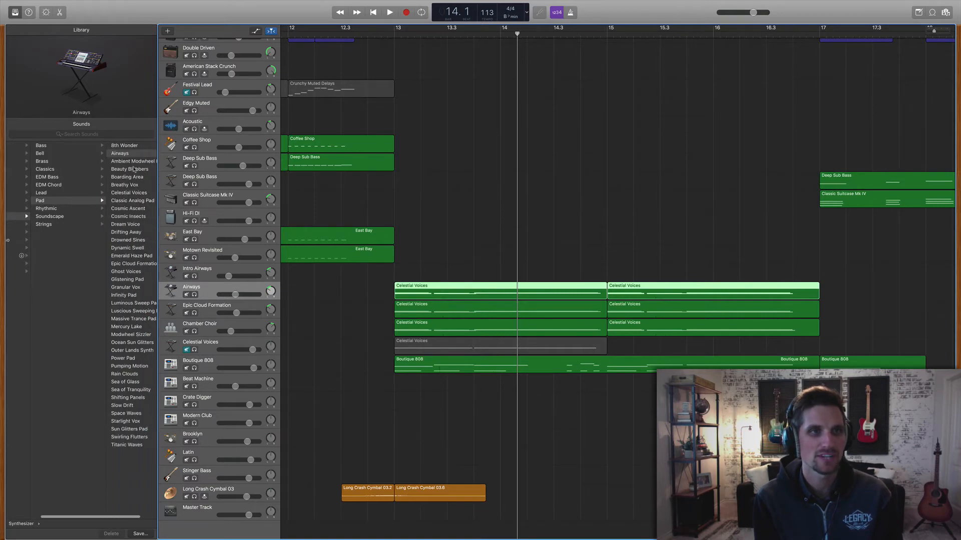
Select the Epic Cloud Formation and Chamber Choir tracks in turn and examine their Library patch categories
left_click(204, 310)
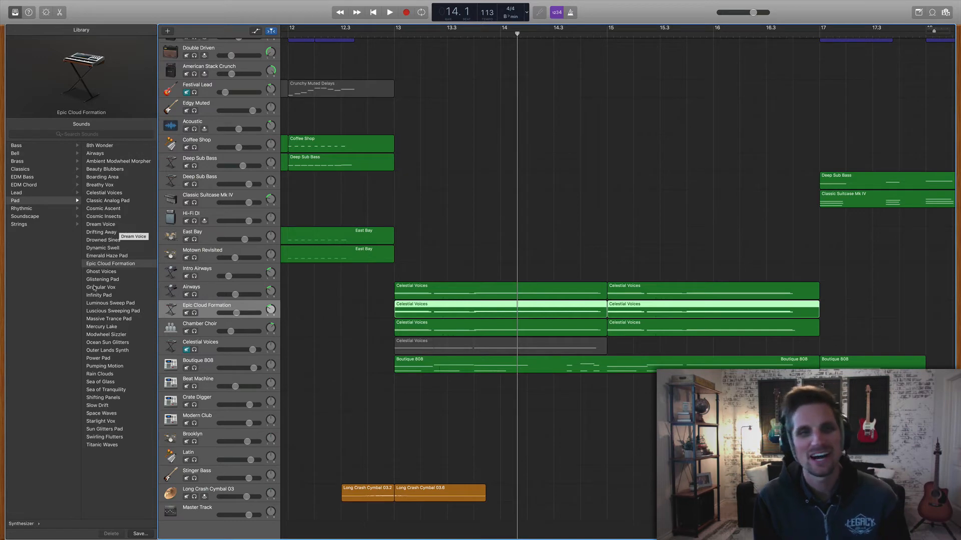
left_click(208, 328)
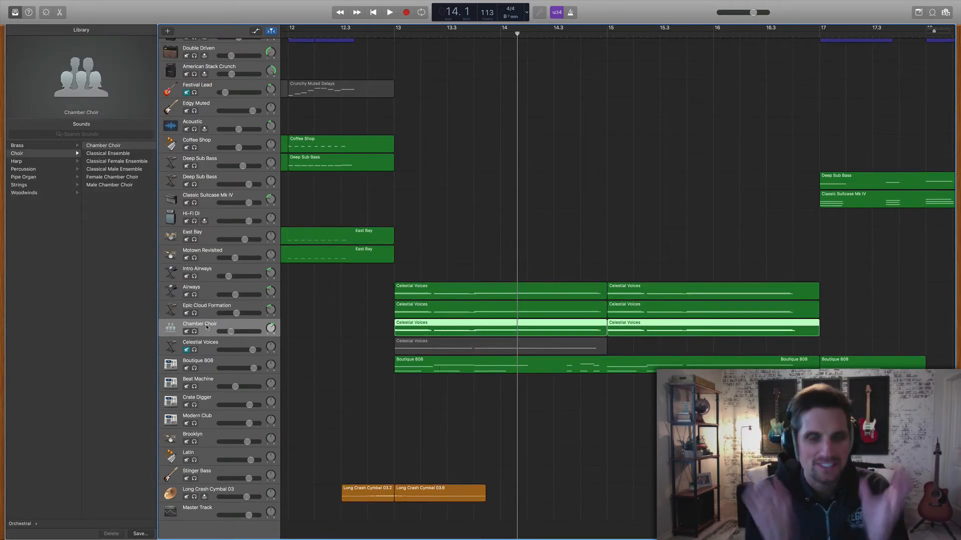
scroll(81, 148, "left", 5)
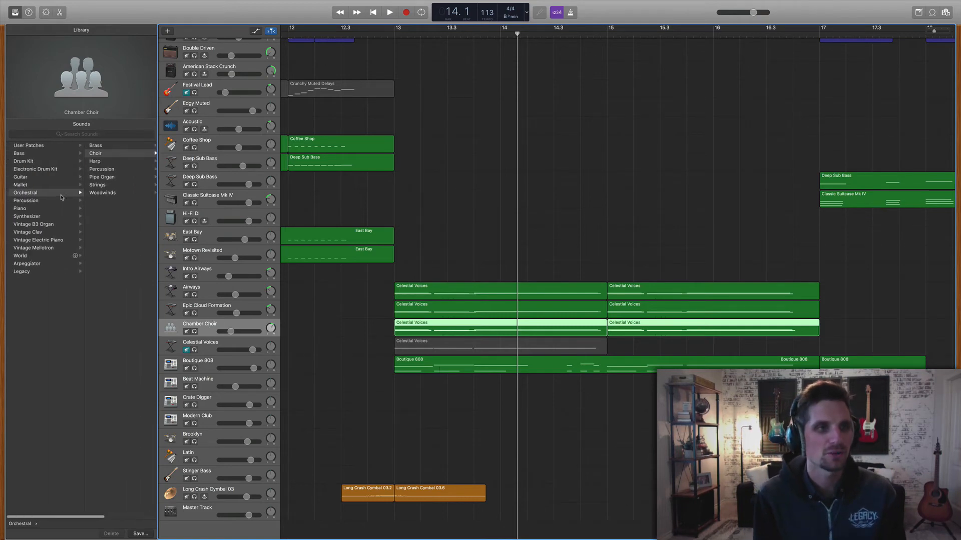
scroll(82, 147, "right", 5)
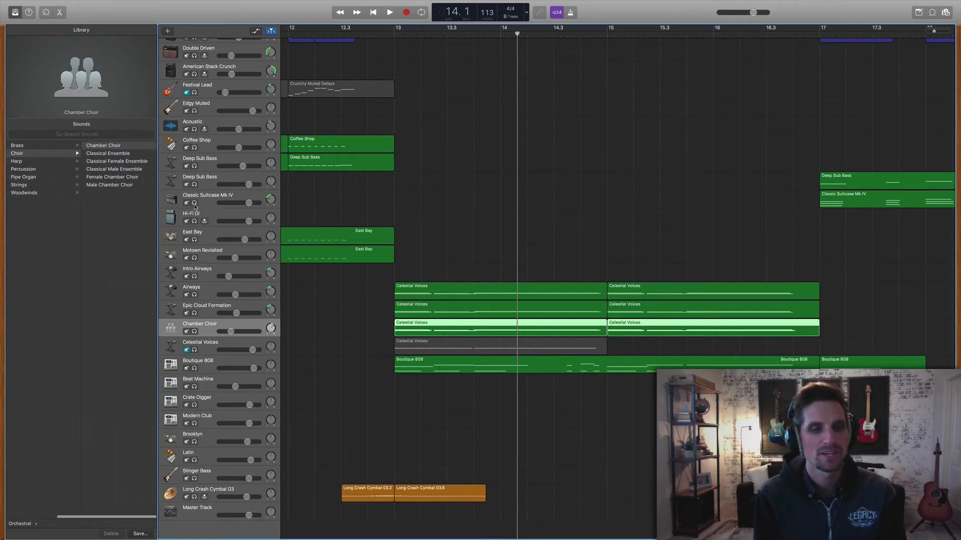
Solo the Chamber Choir track, play it from bar 13 to bar 14, and turn the solo off
left_click(194, 332)
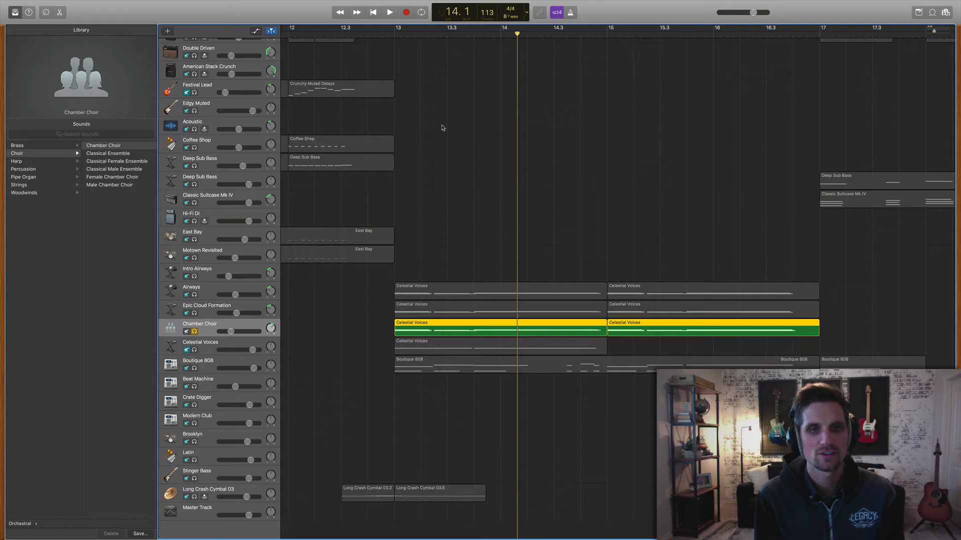
left_click(395, 35)
key("space")
scroll(311, 186, "left", 1)
scroll(310, 186, "left", 2)
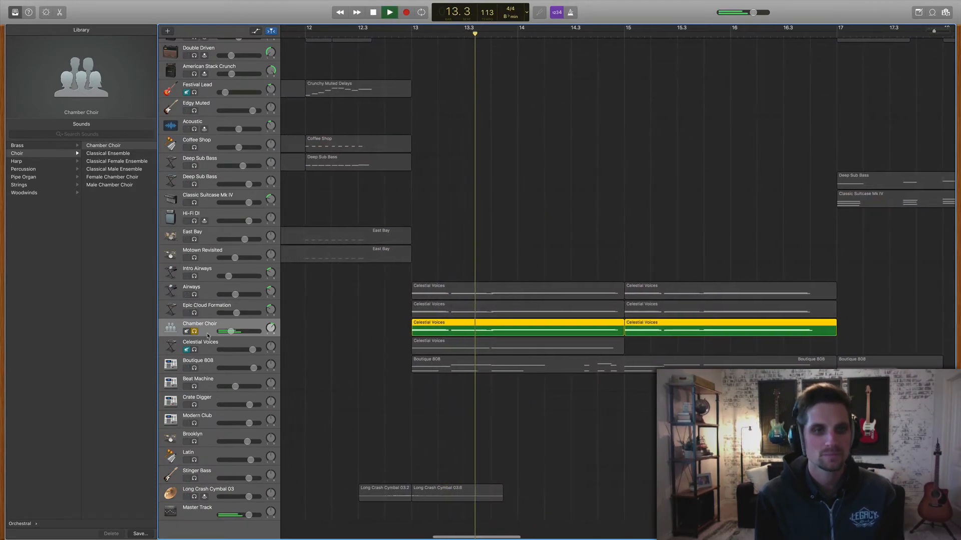
key("space")
left_click(194, 332)
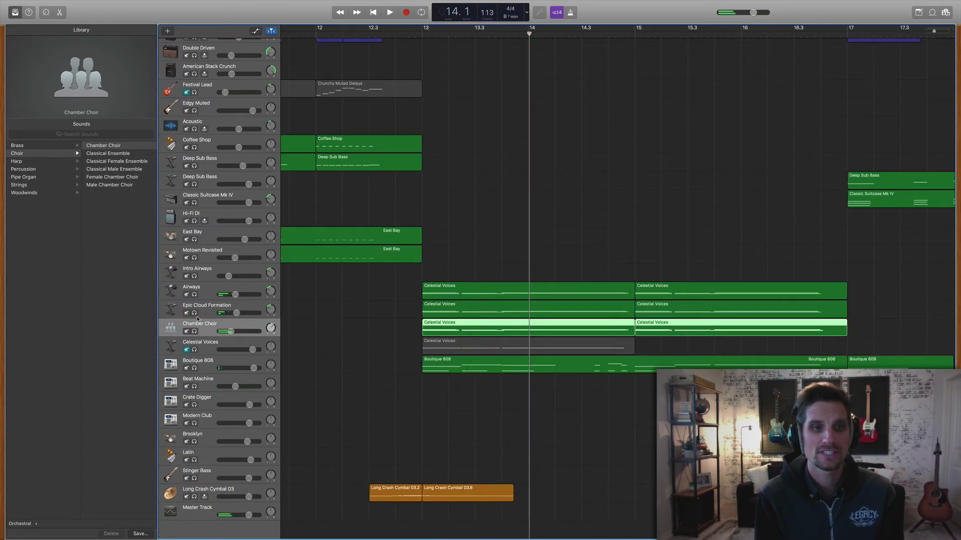
Play Airways, Epic Cloud Formation and Chamber Choir soloed together from bar 13 to bar 14, and clear their solos
left_click(194, 295)
left_click(194, 313)
left_click(195, 331)
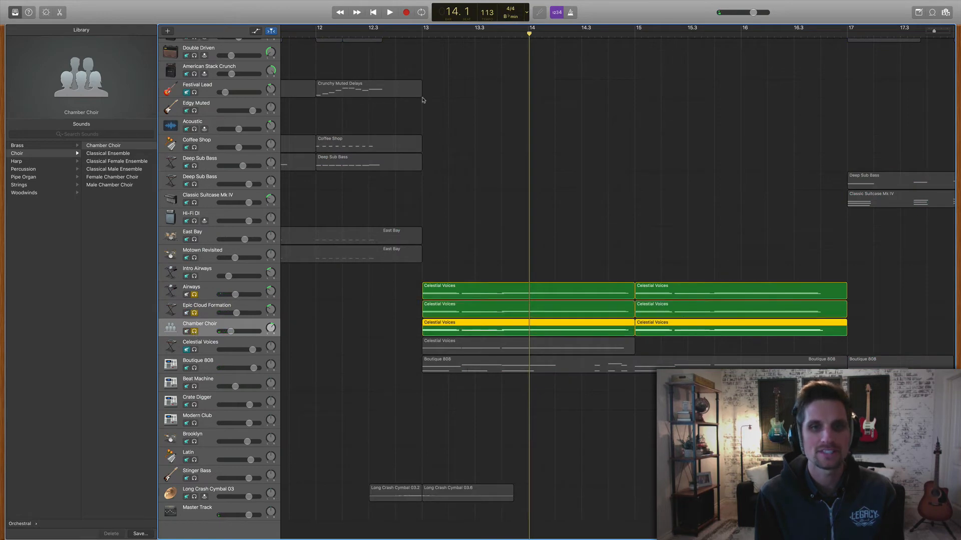
left_click(424, 35)
key("space")
scroll(380, 150, "left", 1)
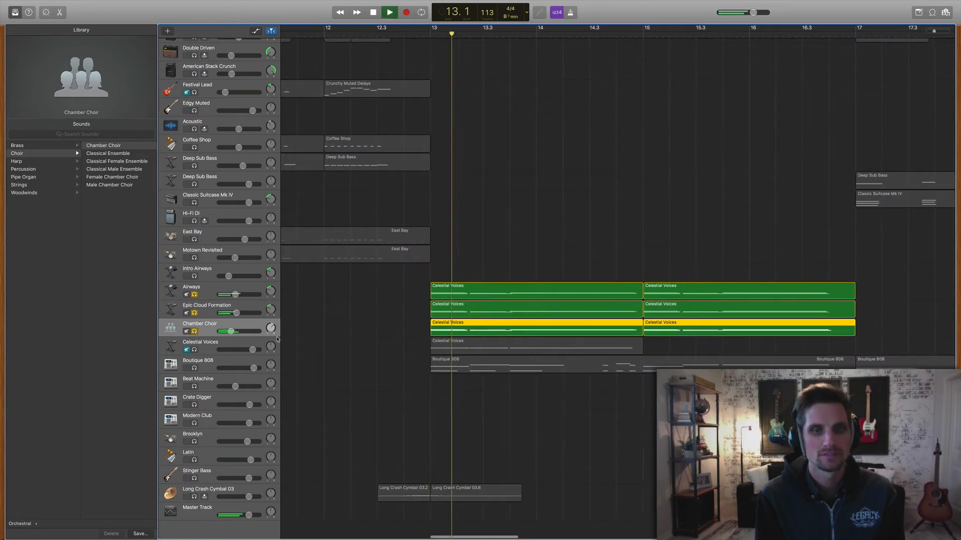
scroll(278, 340, "left", 2)
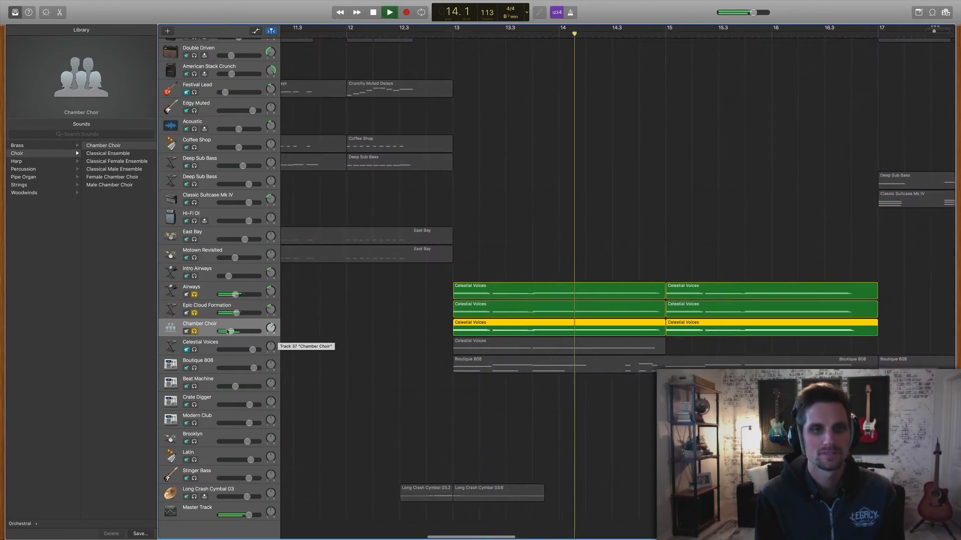
key("space")
left_click(194, 332)
left_click(194, 313)
left_click(194, 295)
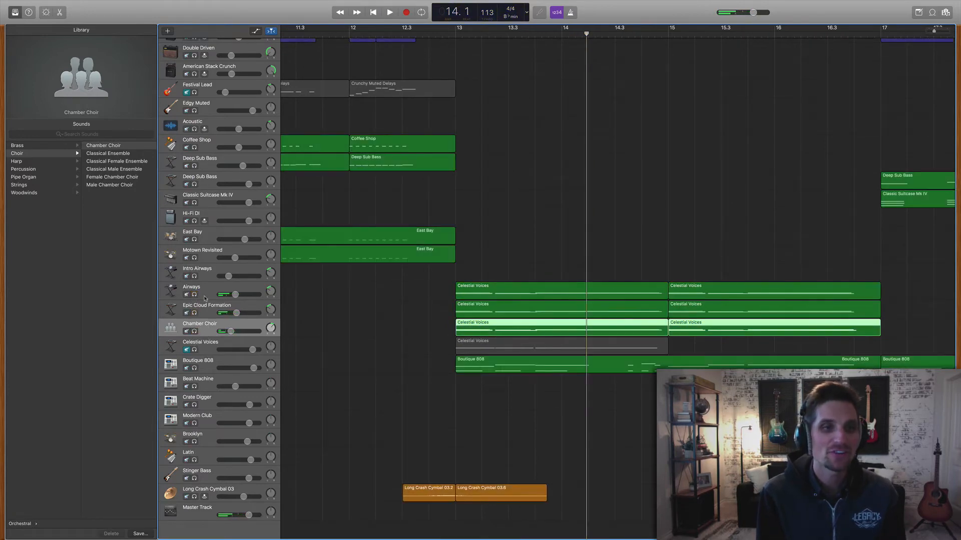
Select the Boutique 808 track to view its Electronic Drum Kit patch, with the playhead back at bar 13
scroll(445, 312, "right", 1)
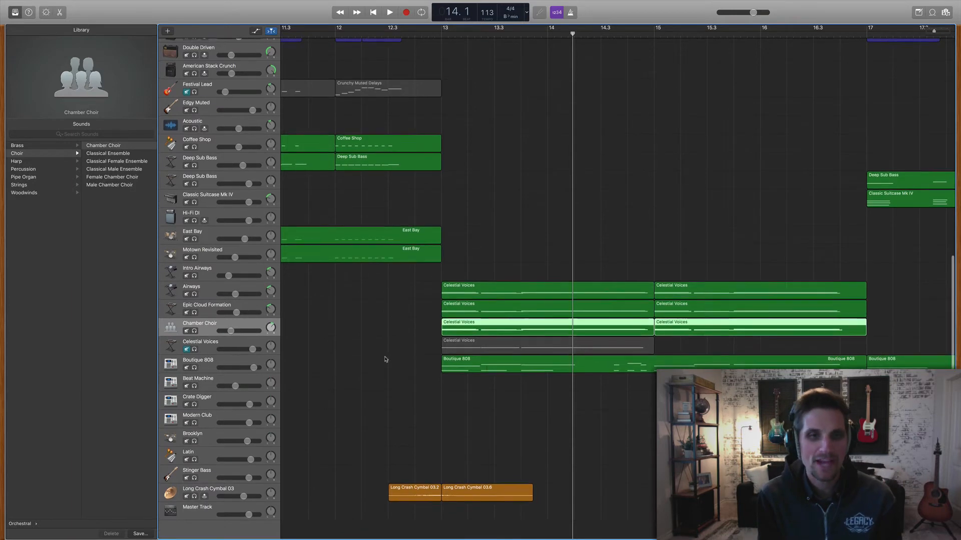
left_click(230, 362)
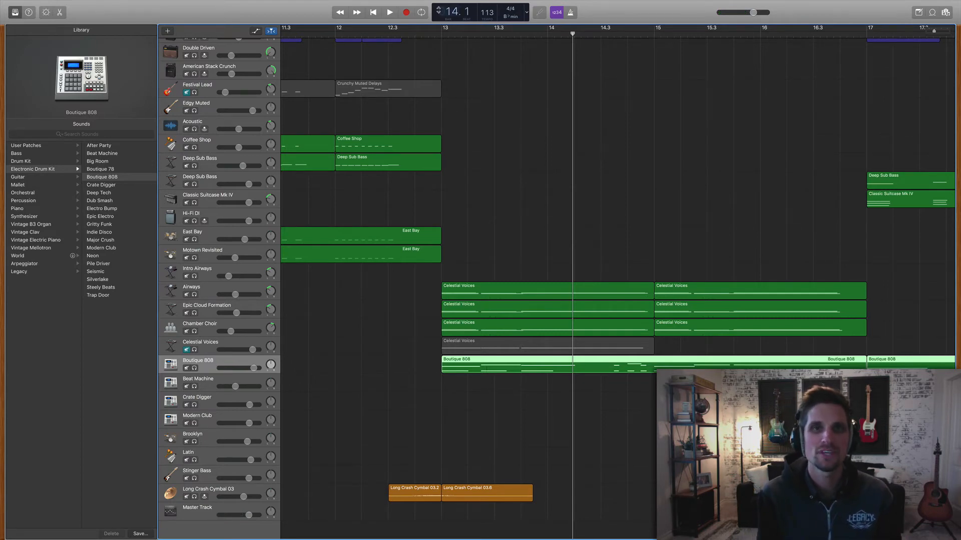
key("space")
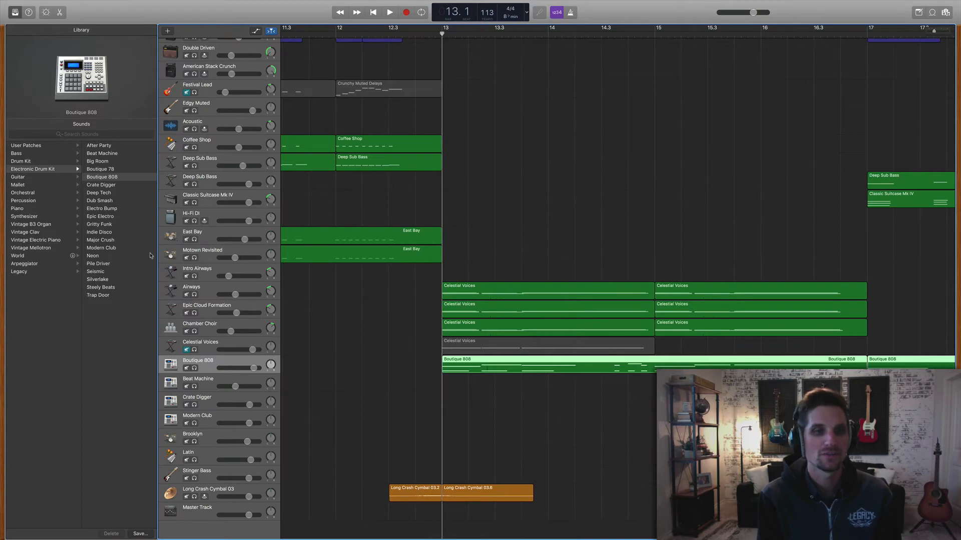
scroll(57, 200, "right", 1)
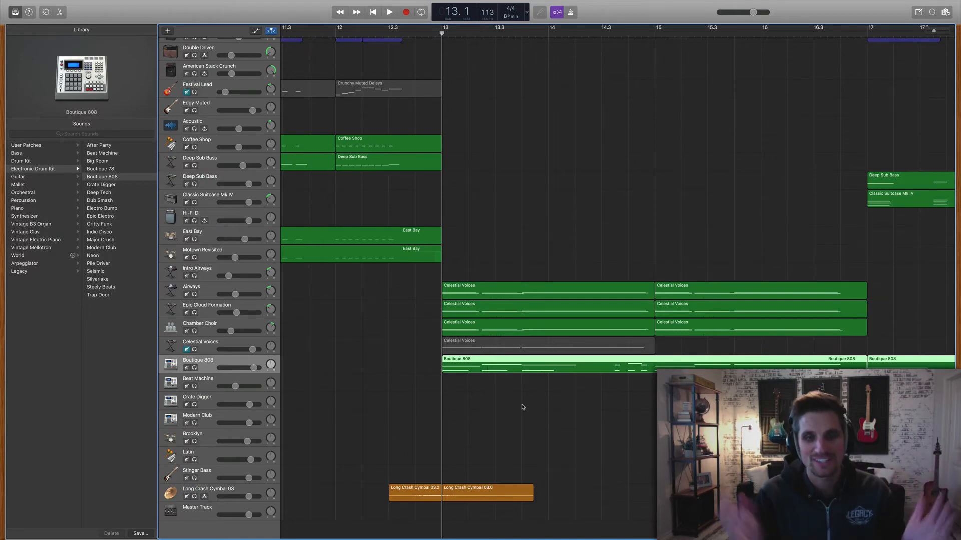
Solo the Long Crash Cymbal 03 track to single out its regions around bar 13, and turn the solo off
scroll(523, 408, "right", 8)
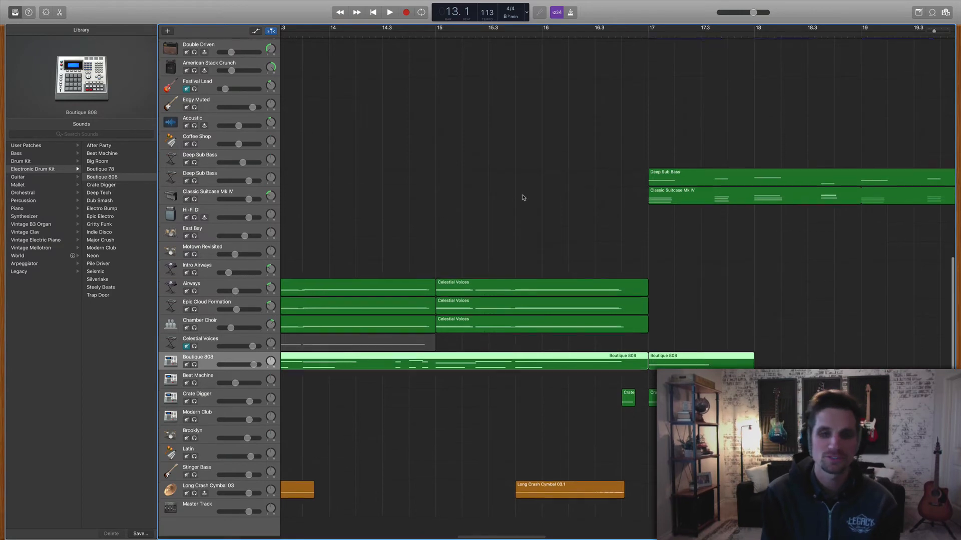
scroll(522, 198, "left", 6)
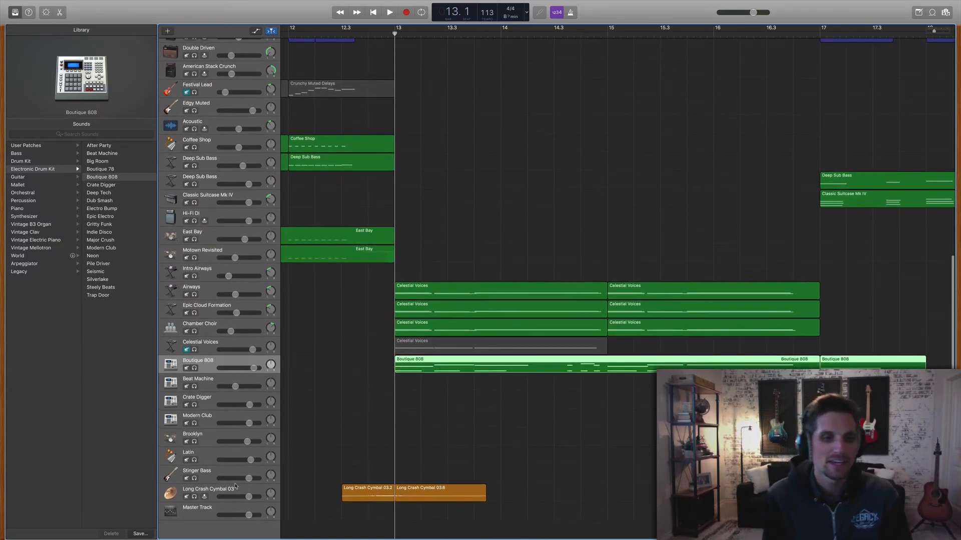
left_click(194, 497)
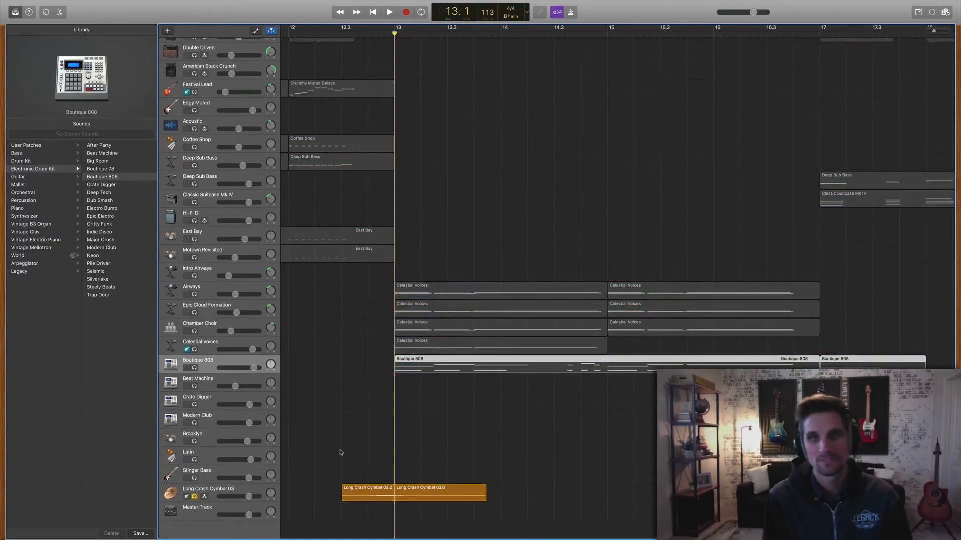
left_click(194, 497)
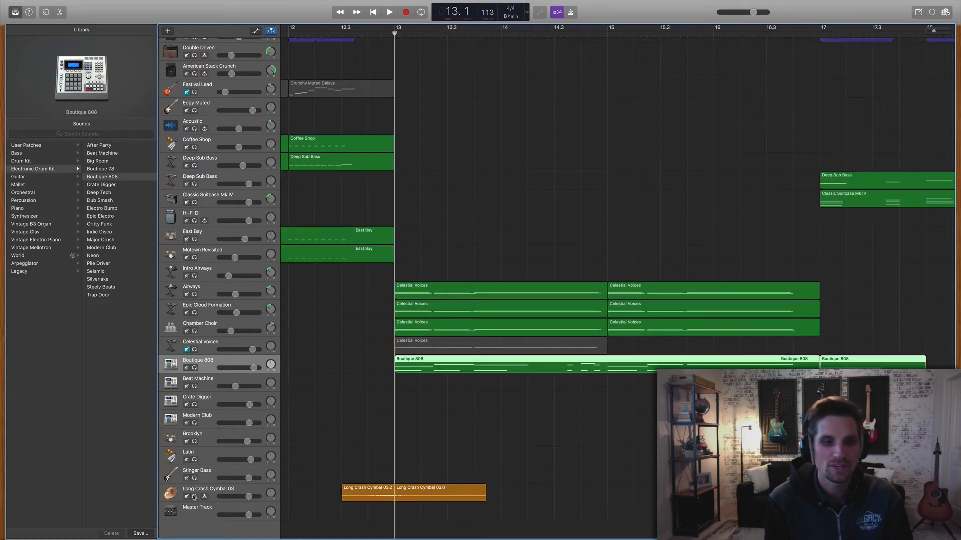
Solo the Long Crash Cymbal 03 track, play it from about 12.3 to 13.3, and turn the solo off
left_click(194, 497)
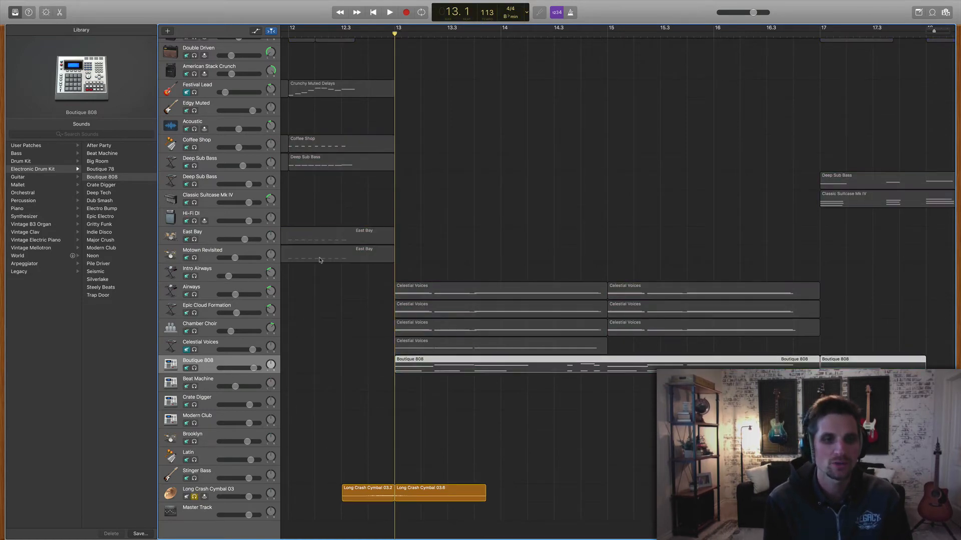
left_click(343, 33)
key("space")
scroll(504, 185, "left", 1)
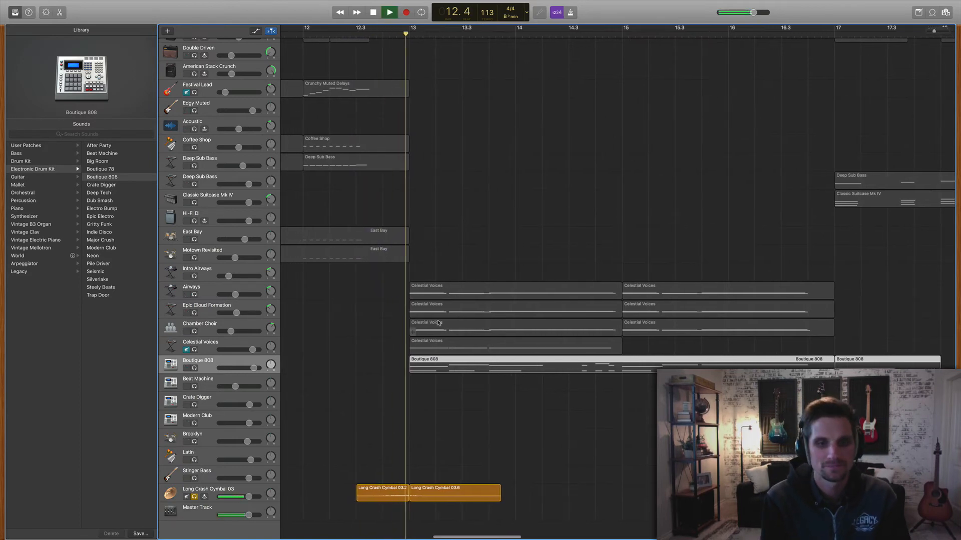
key("space")
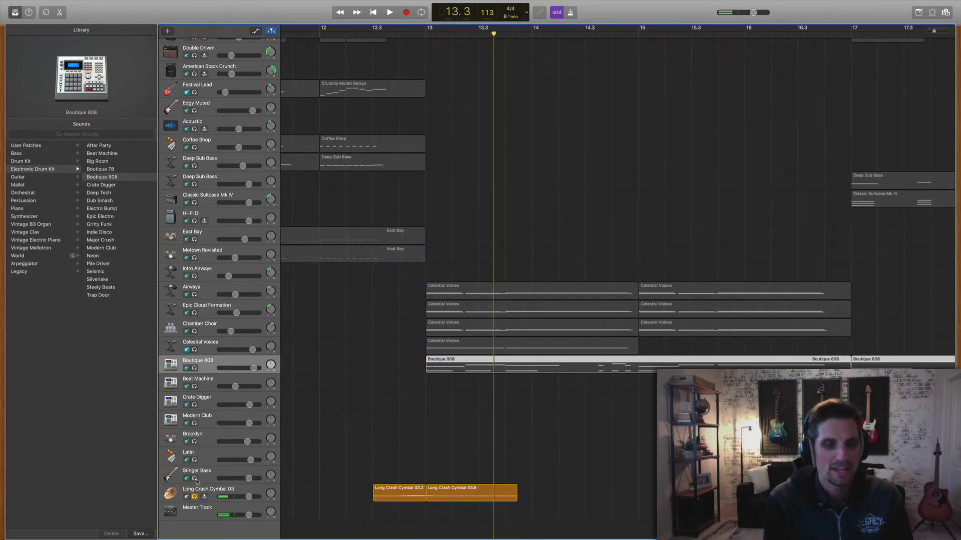
left_click(194, 497)
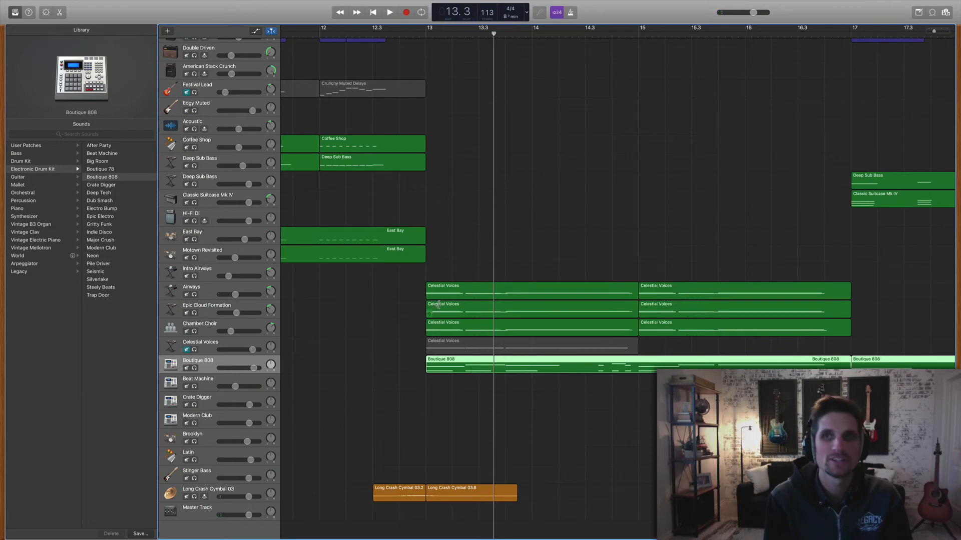
Open the loop browser and preview the Long Crash Cymbal 04 and Long Crash Cymbal 03 loops
left_click(930, 14)
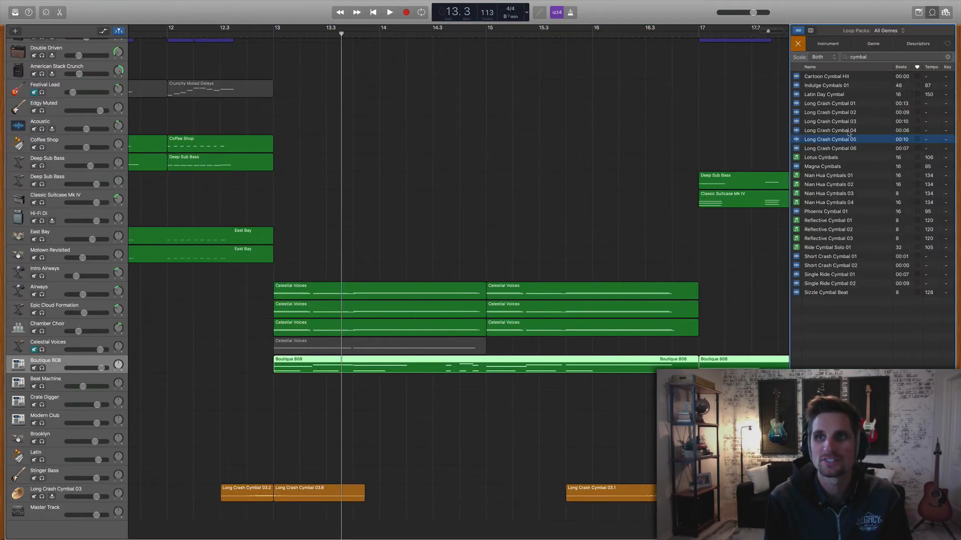
left_click(796, 131)
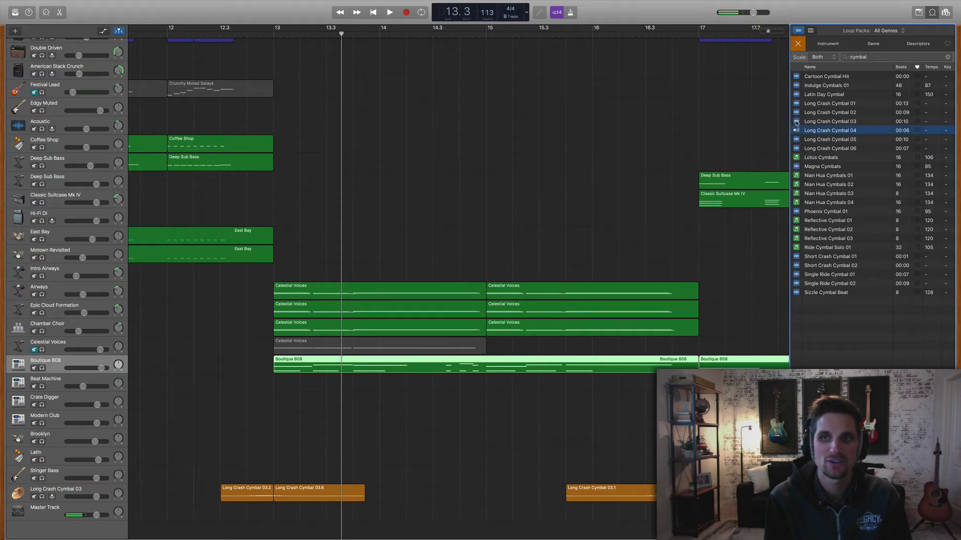
left_click(796, 121)
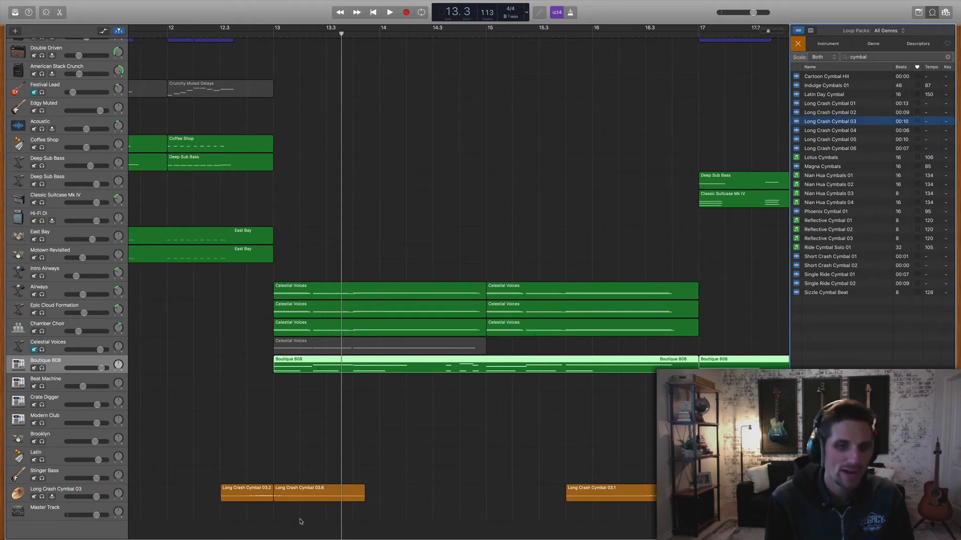
Open the Long Crash Cymbal 03.2 region before bar 13 in the audio editor and switch its Reverse Playback off and back on
left_click(301, 522)
left_click(305, 500)
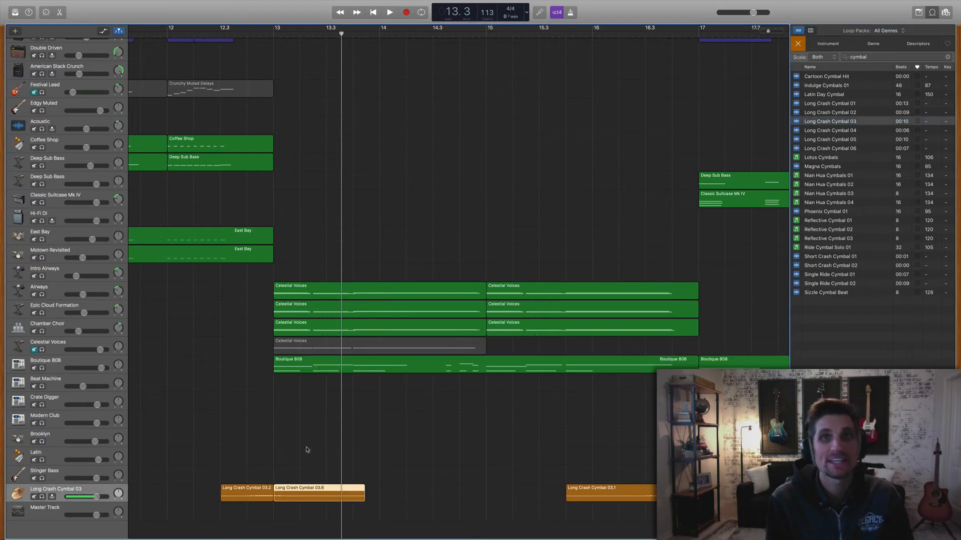
left_click(254, 498)
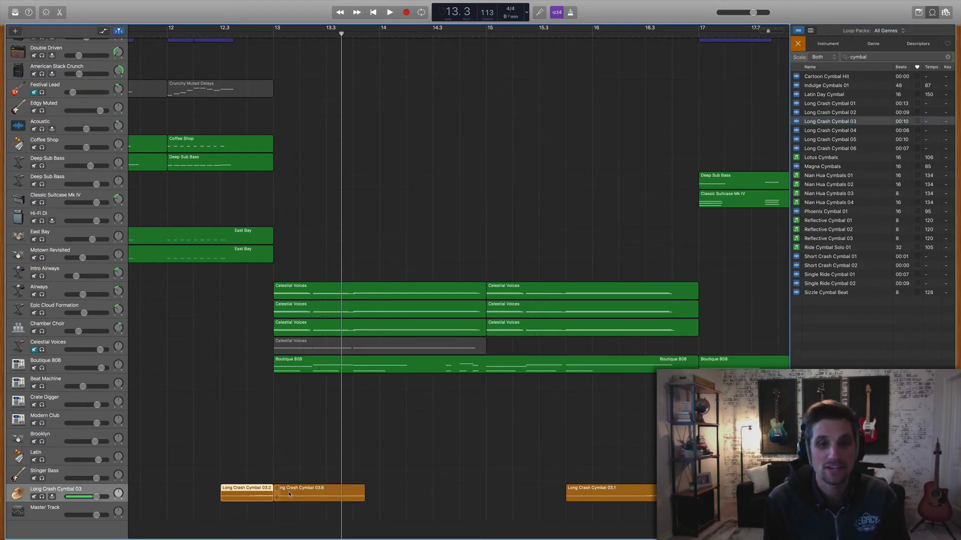
double_click(247, 495)
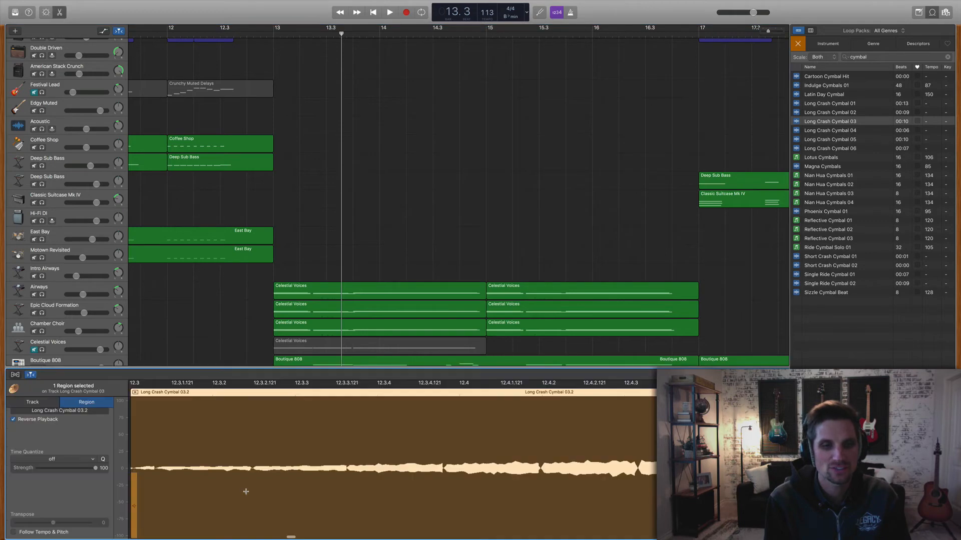
left_click(14, 421)
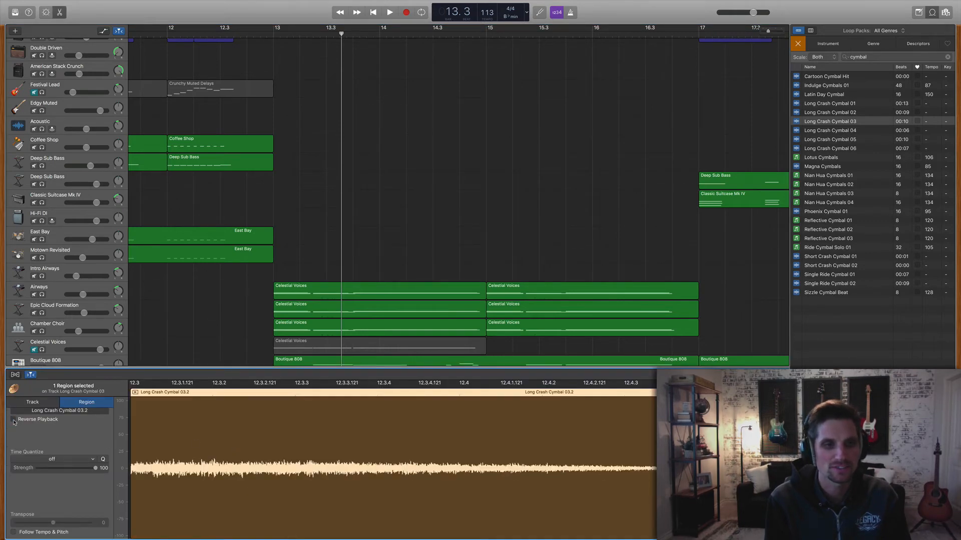
left_click(14, 420)
Deselect the regions, play Long Crash Cymbal 03 soloed from 12.3 to 13.2, and clear the solo
scroll(289, 298, "down", 7)
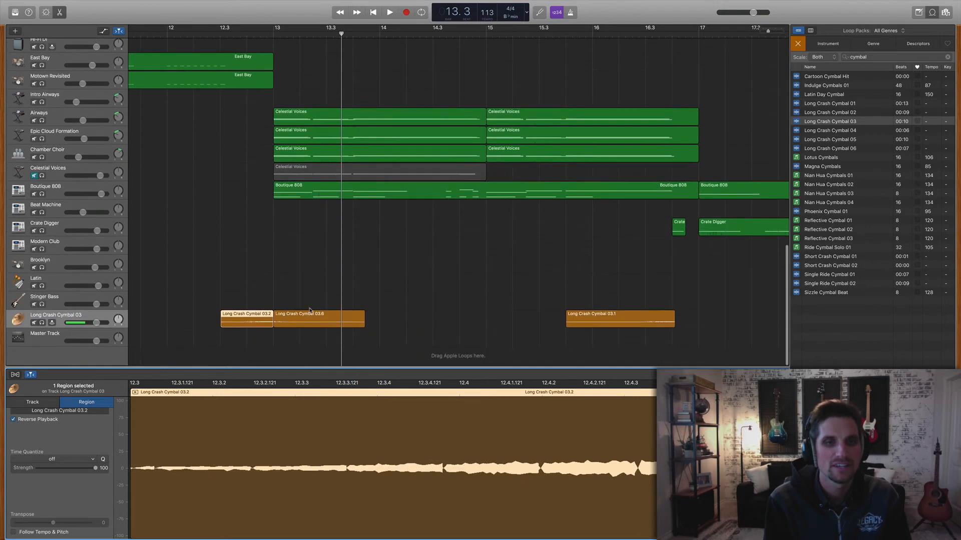
left_click(286, 301)
left_click_drag(274, 315, 274, 316)
left_click(277, 286)
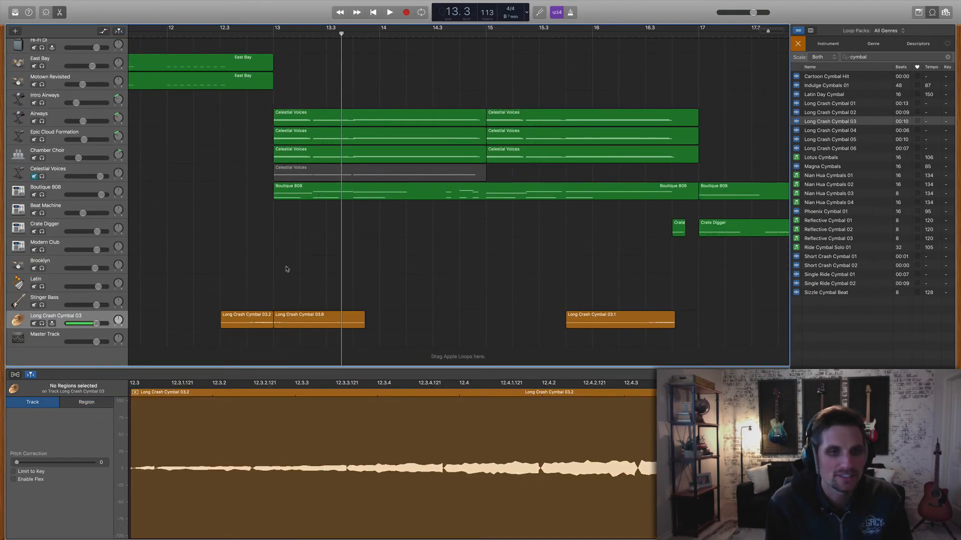
left_click(42, 323)
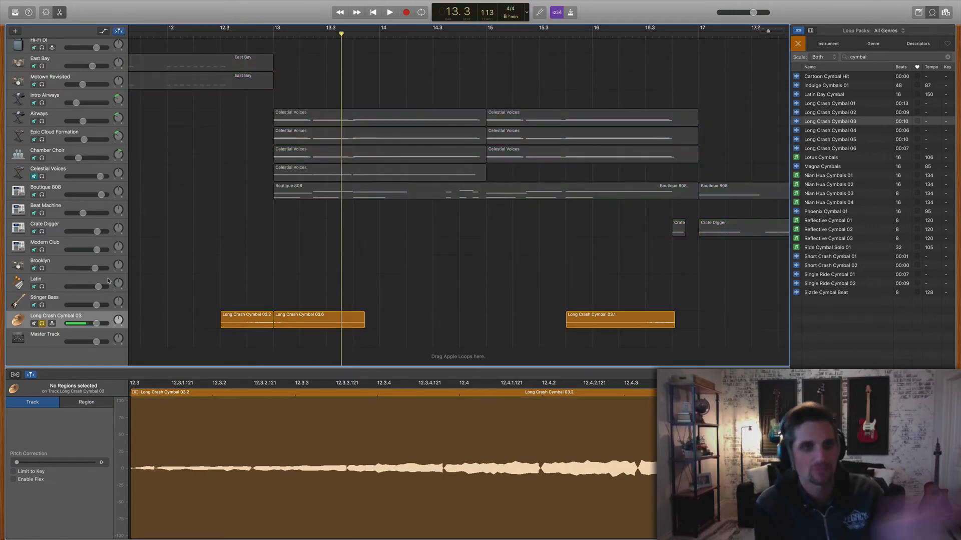
left_click(221, 34)
key("space")
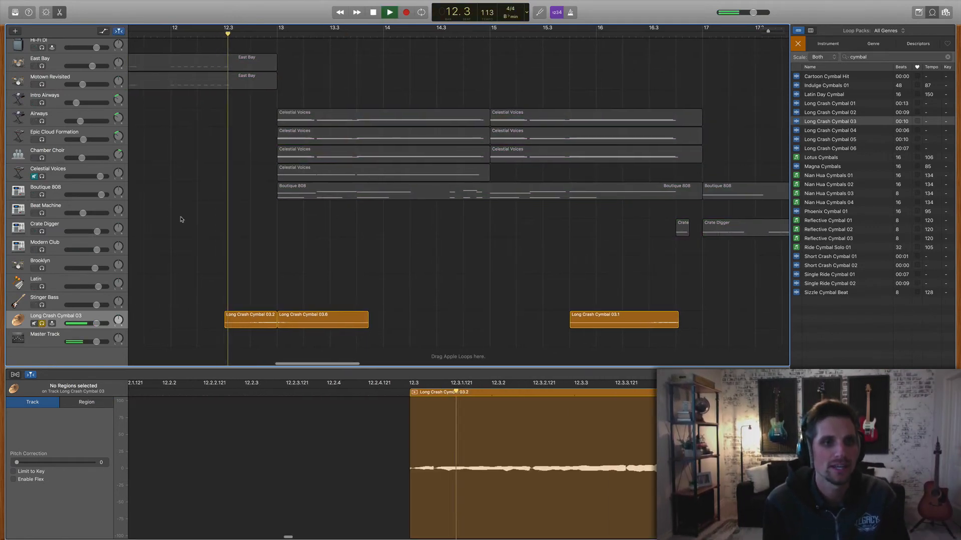
key("space")
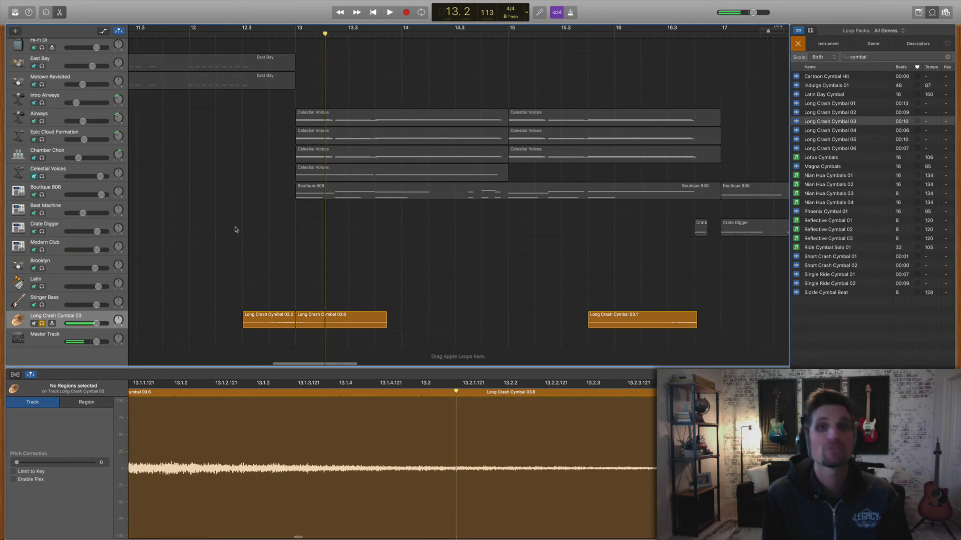
left_click(42, 323)
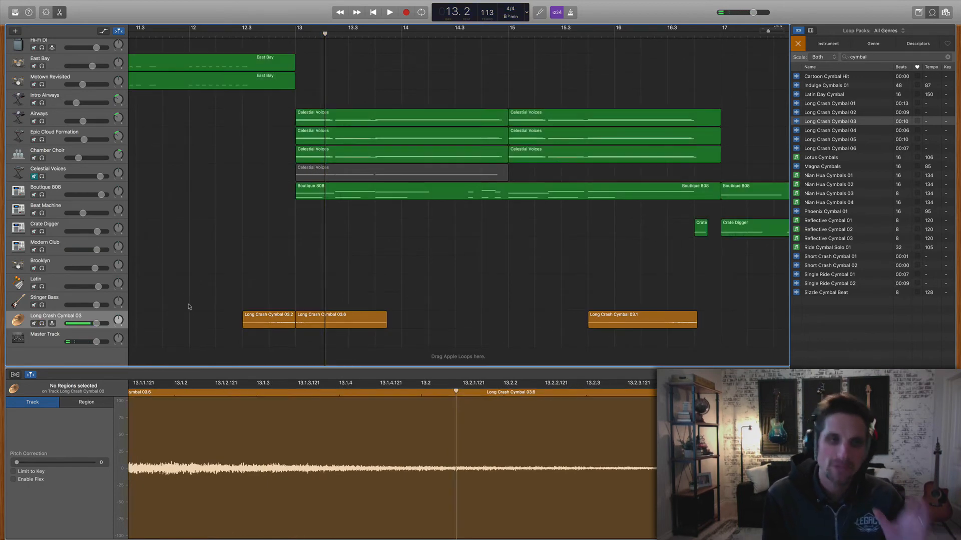
Play the full mix with the cymbals from 12.3 to 13.3
left_click(241, 34)
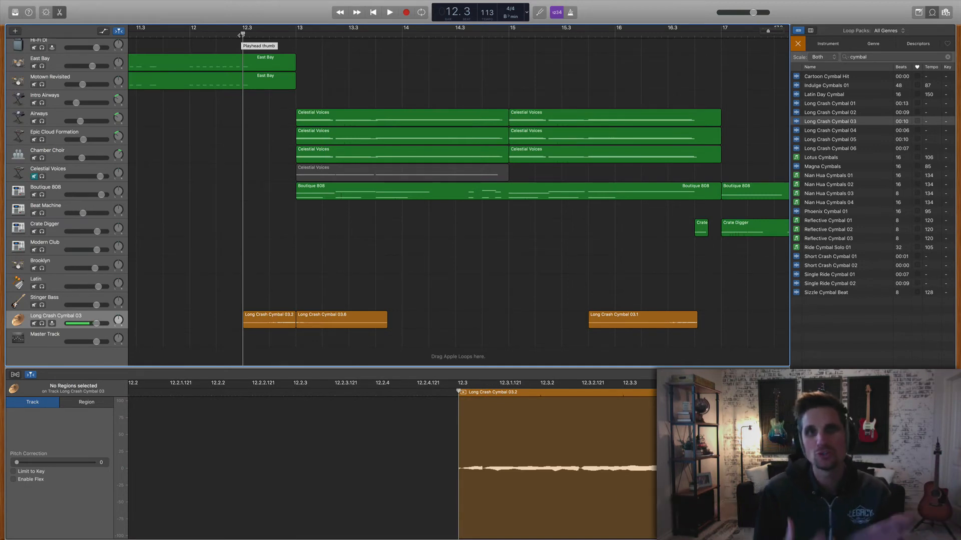
key("space")
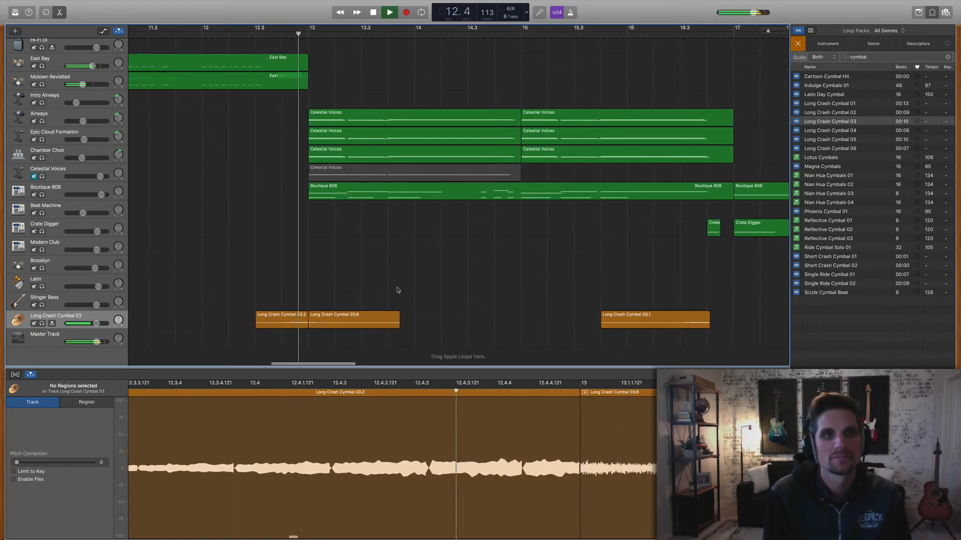
key("space")
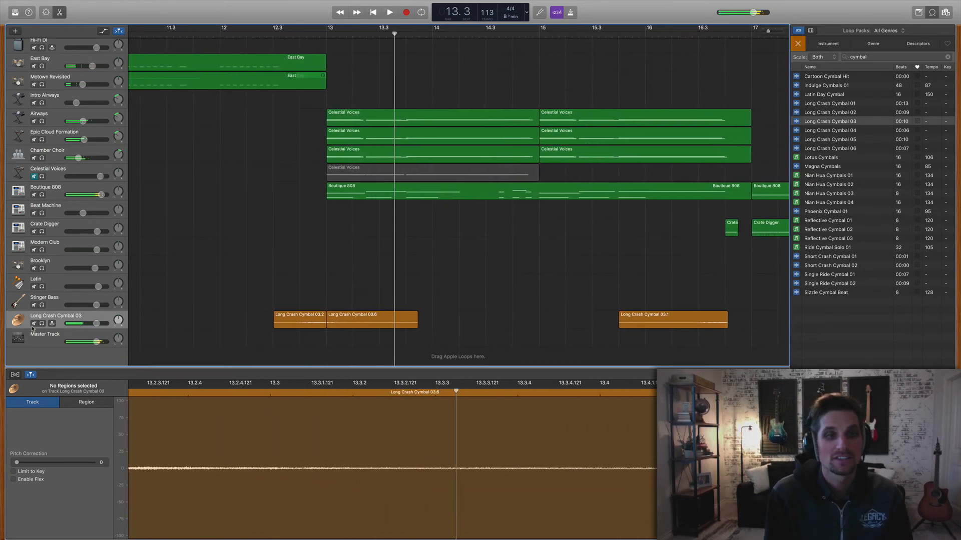
Play the transition into bar 13 with Long Crash Cymbal 03 muted, and replay it with the track unmuted
left_click(35, 324)
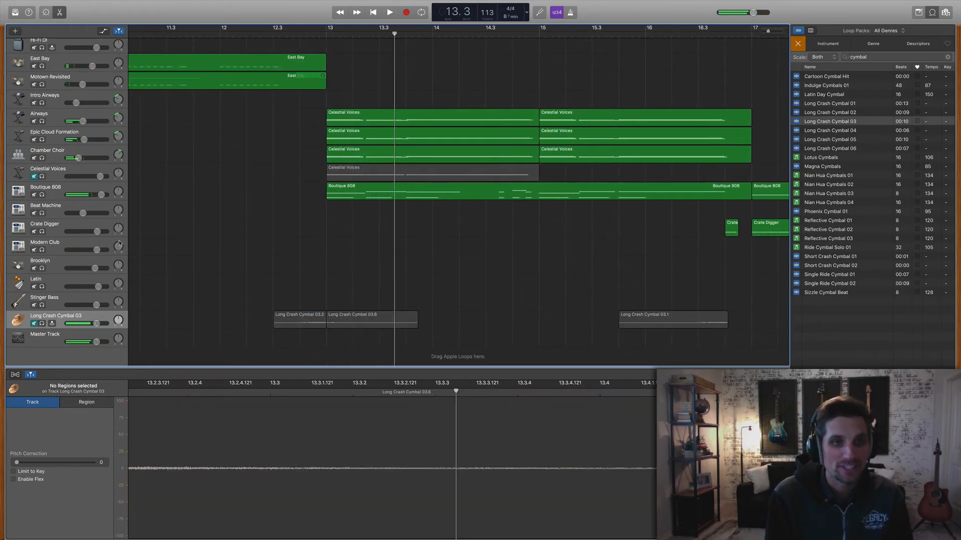
left_click(249, 36)
key("space")
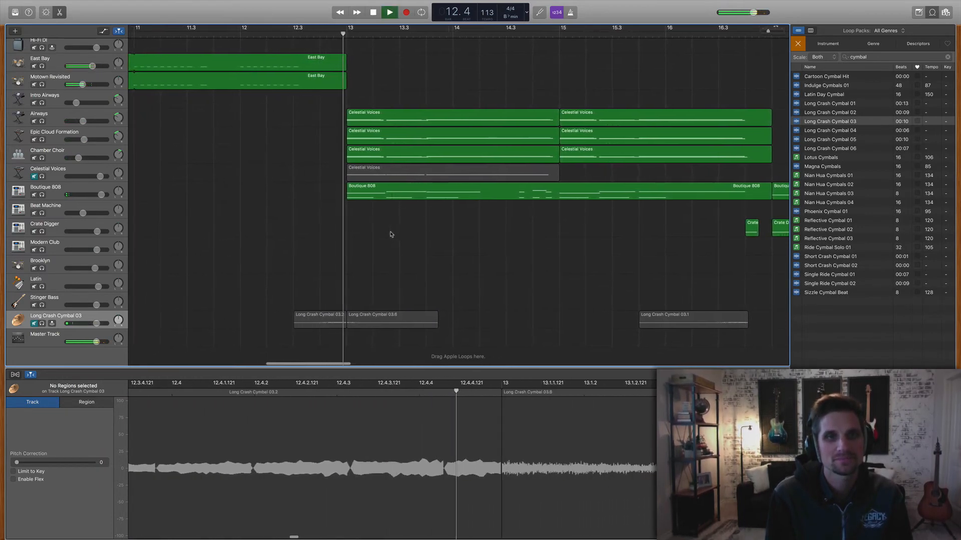
key("space")
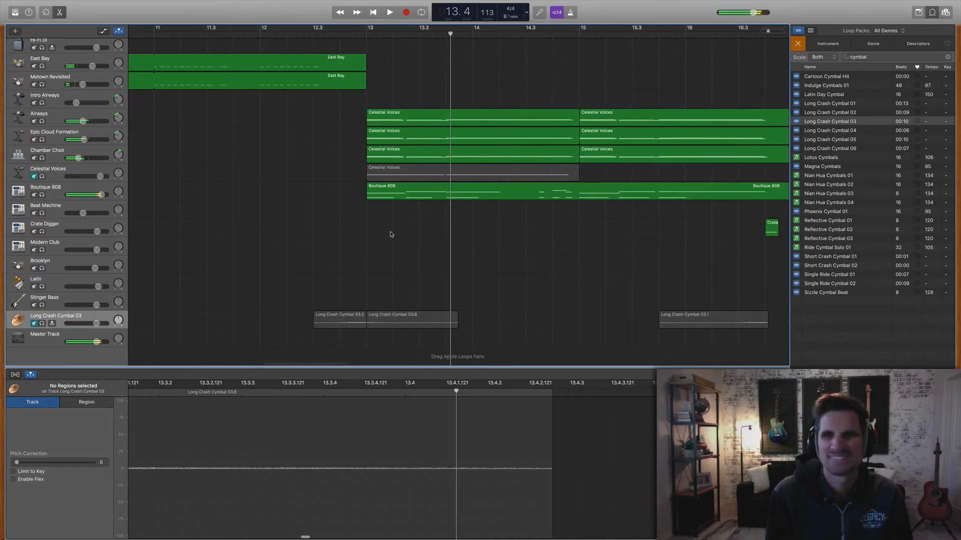
left_click(35, 324)
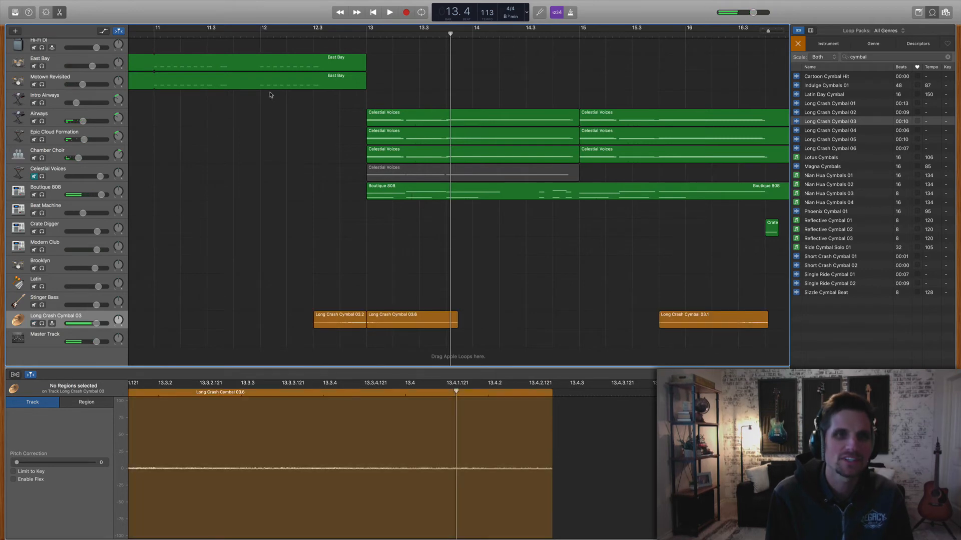
key("space")
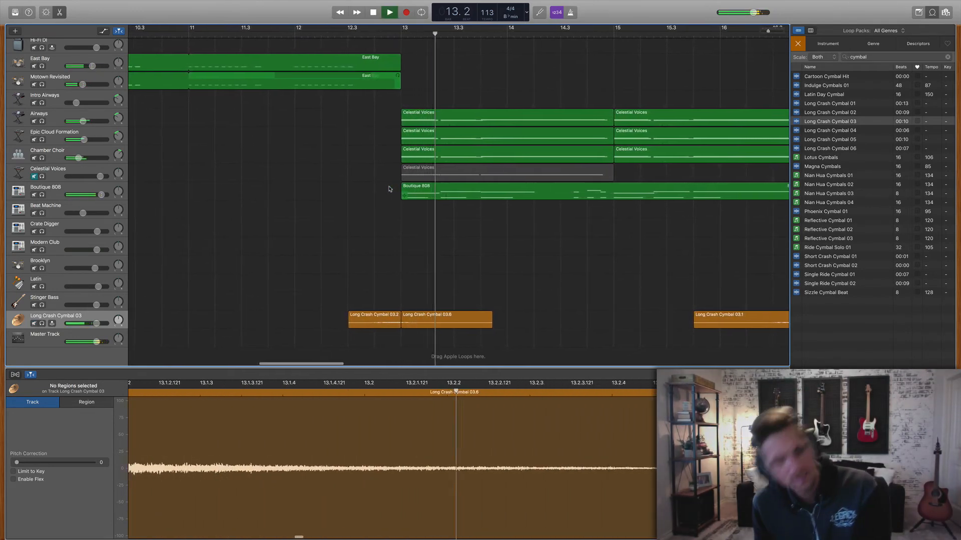
key("space")
Examine the arrangement beyond bar 13 and play the HEY! vocal region leading into bar 17
scroll(473, 242, "right", 10)
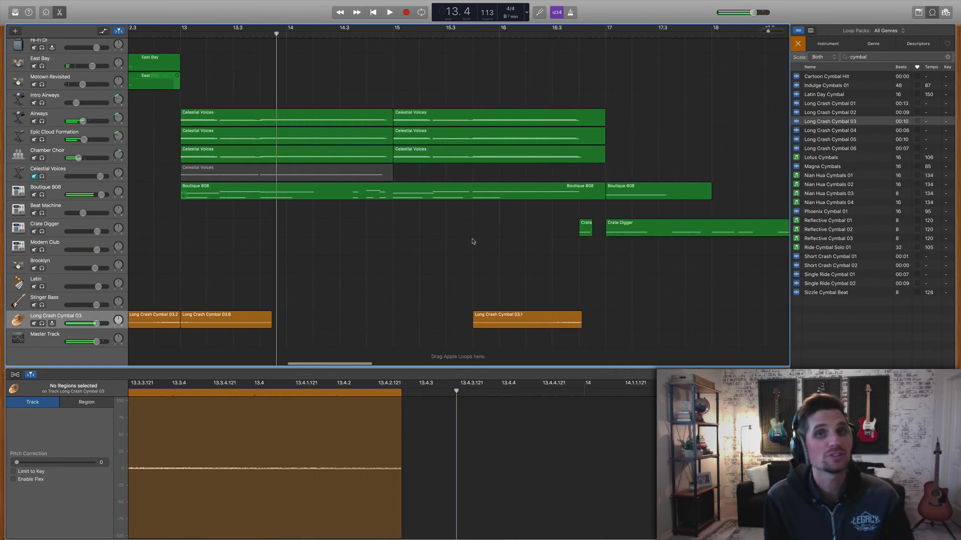
scroll(474, 241, "right", 5)
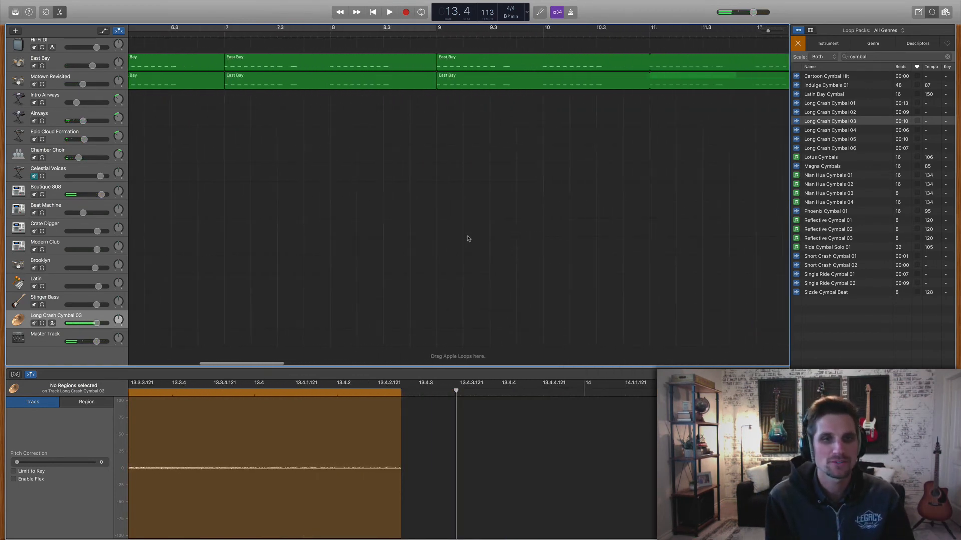
scroll(469, 238, "left", 5)
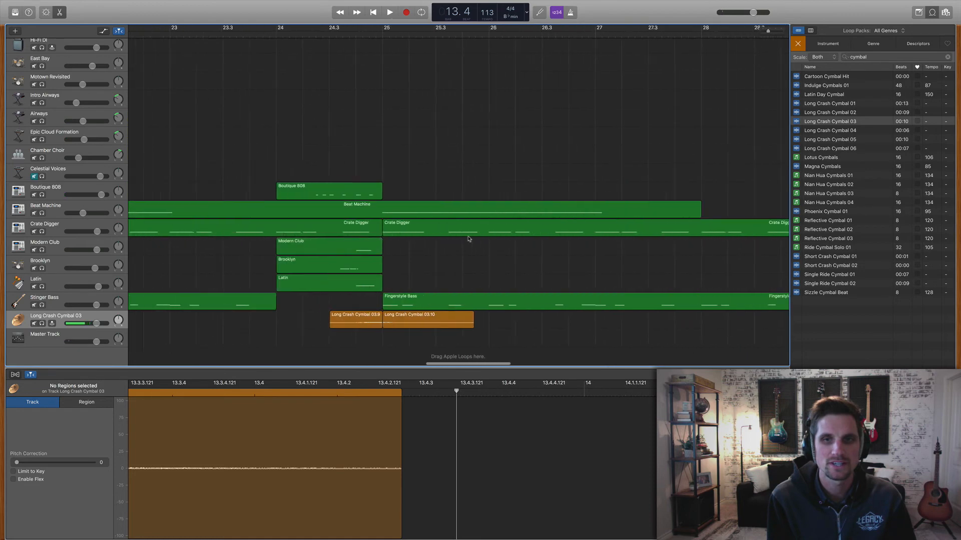
scroll(468, 238, "right", 12)
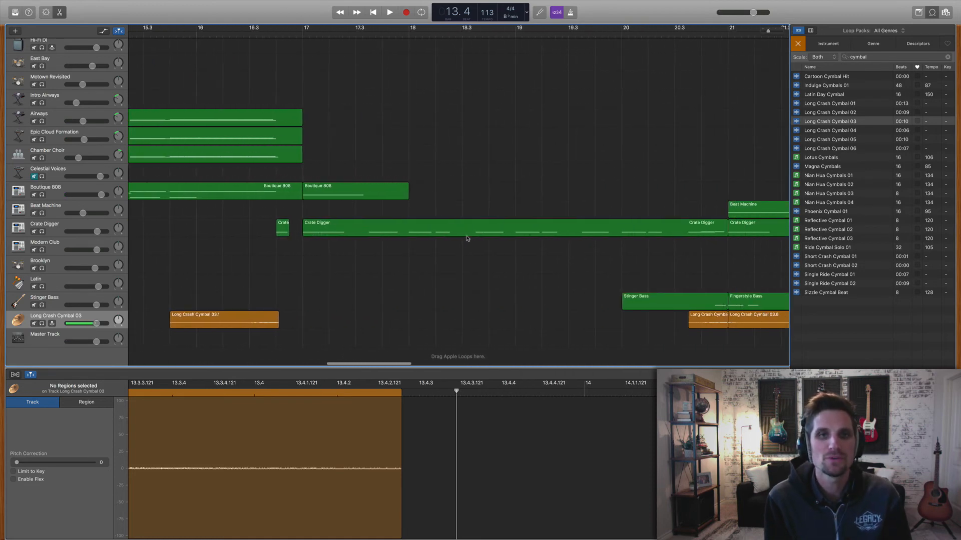
scroll(468, 238, "up", 15)
scroll(276, 70, "up", 5)
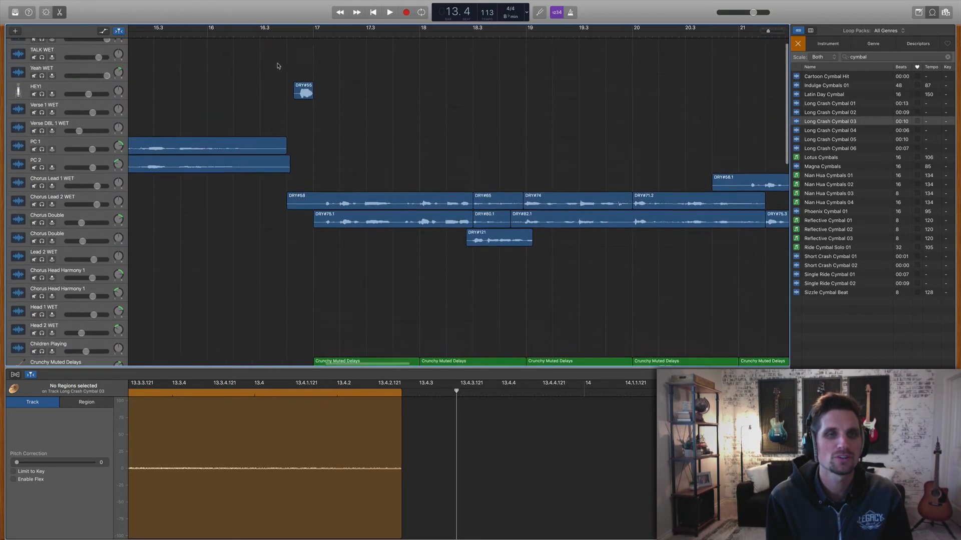
left_click(300, 36)
key("space")
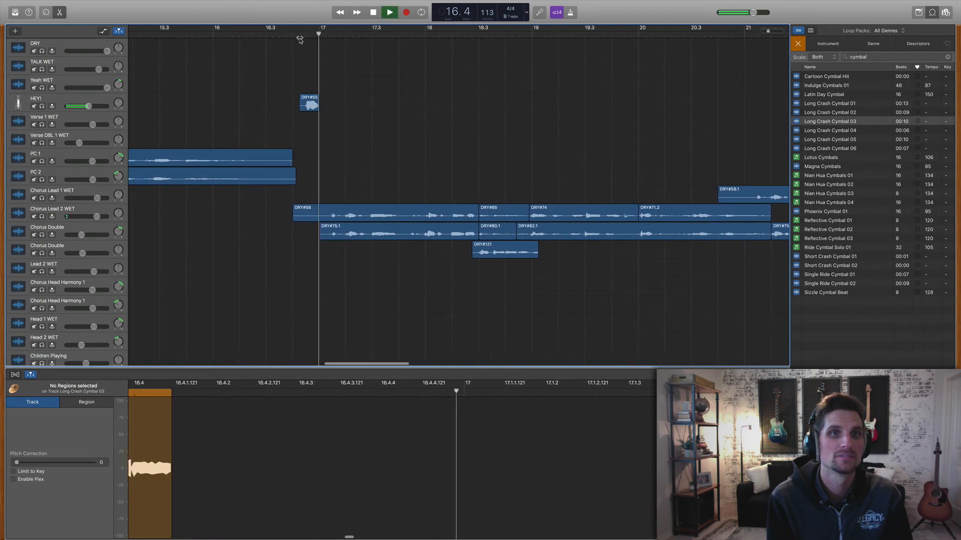
Select the HEY! track, show its Megaphone Vocal patch among the Experimental voice sounds, and open its Smart Controls
left_click(82, 103)
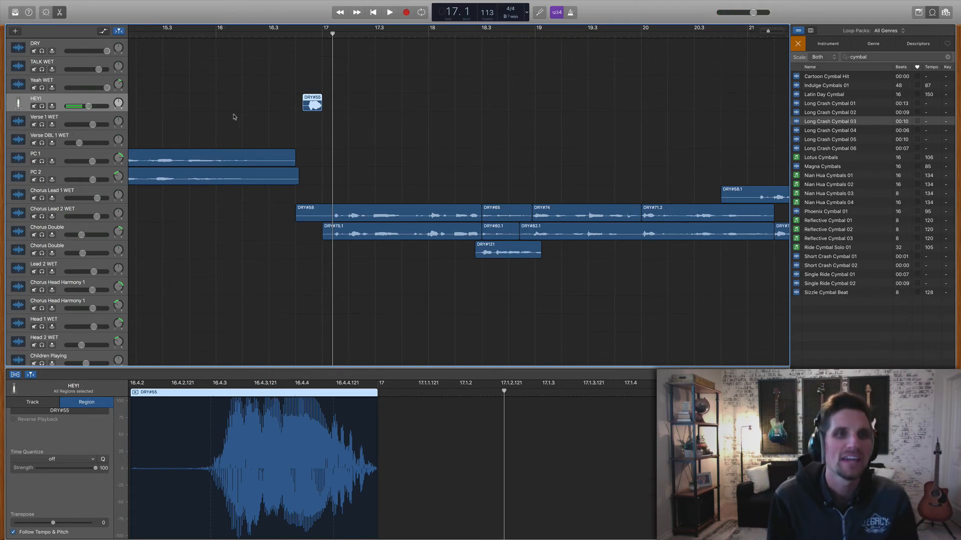
left_click(17, 15)
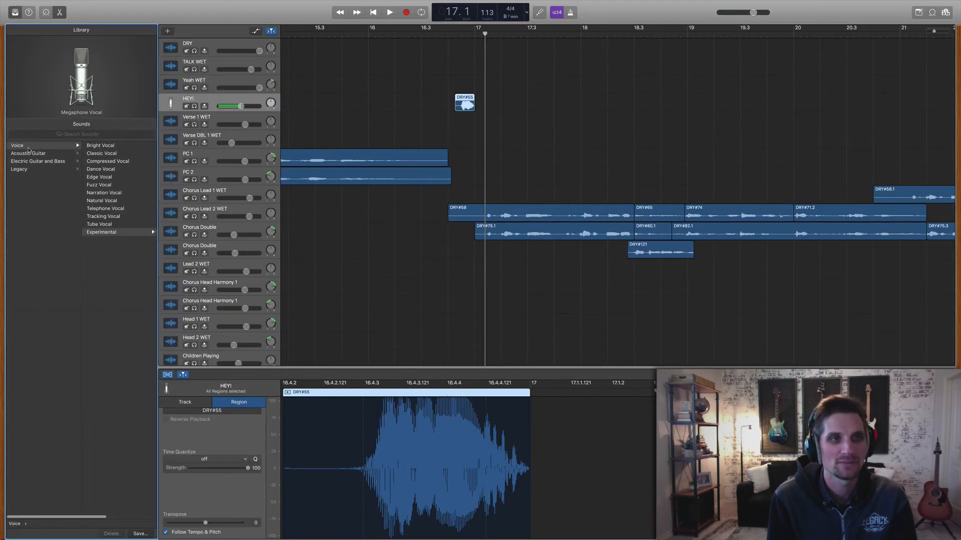
left_click(29, 147)
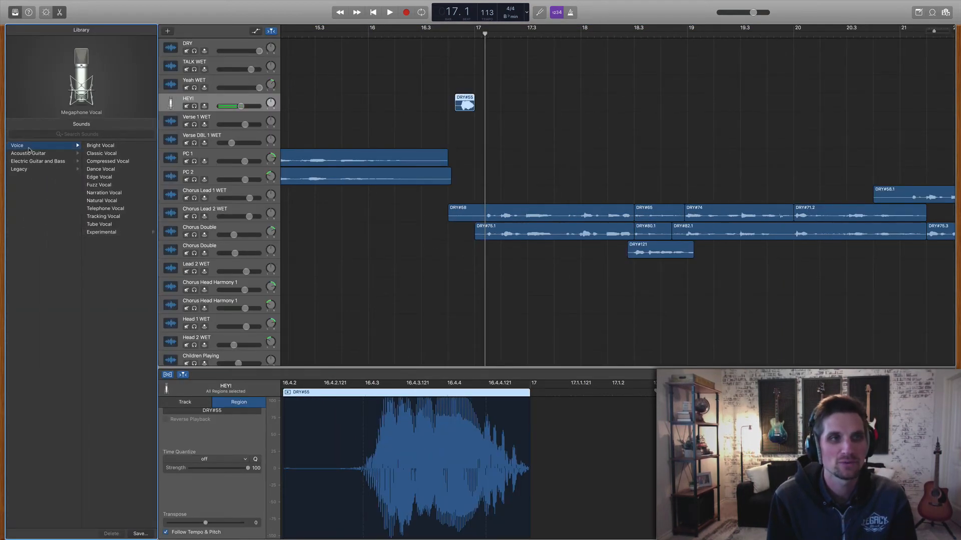
left_click(101, 232)
key("b")
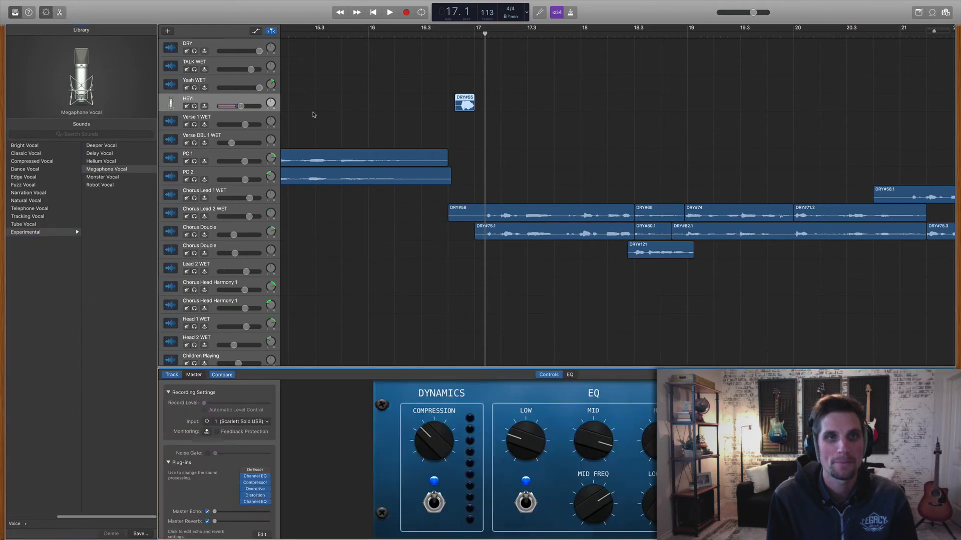
Solo the HEY! track and play its vocal region just before bar 17 with the Megaphone Vocal patch
key("s")
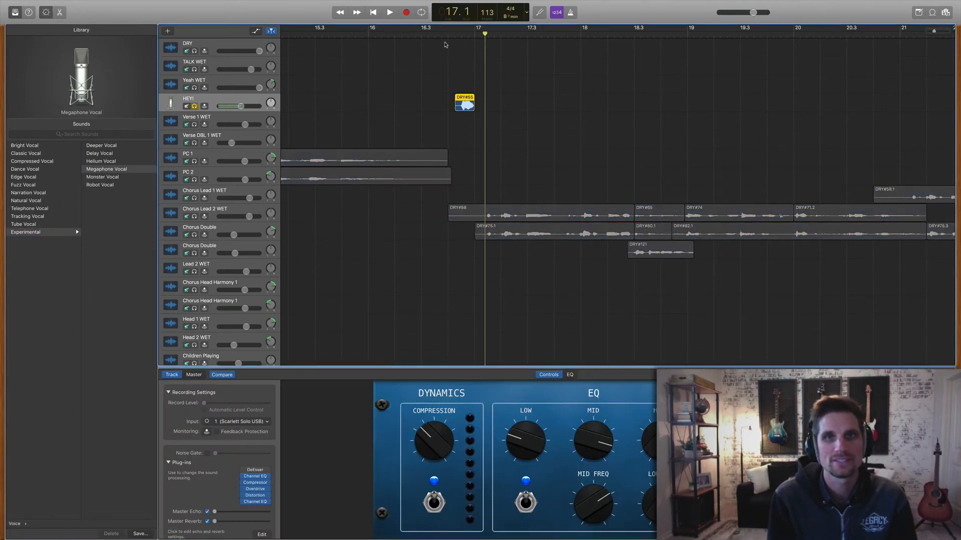
left_click(448, 34)
scroll(436, 75, "left", 1)
key("space")
key("space")
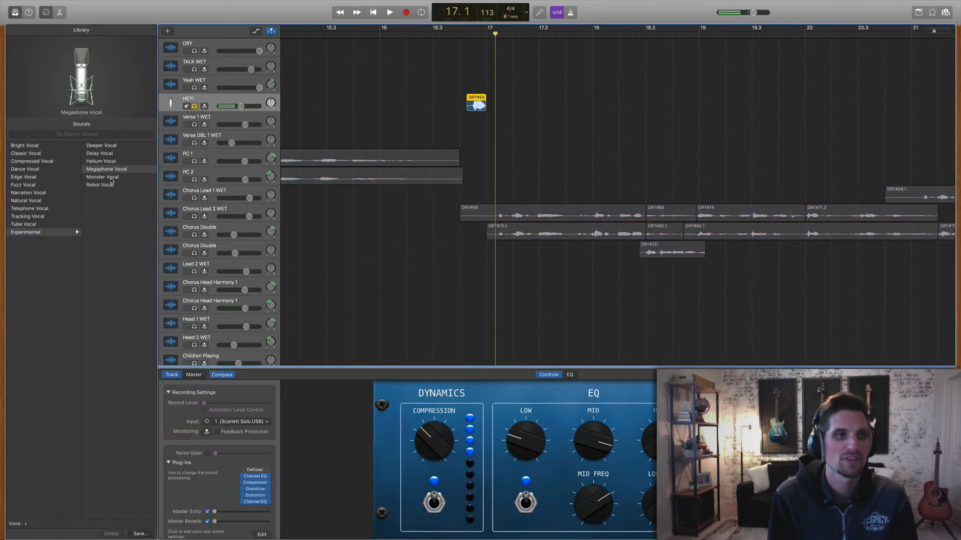
Try the Helium Vocal patch on the HEY! track and play the region leading into bar 17
left_click(101, 161)
key("space")
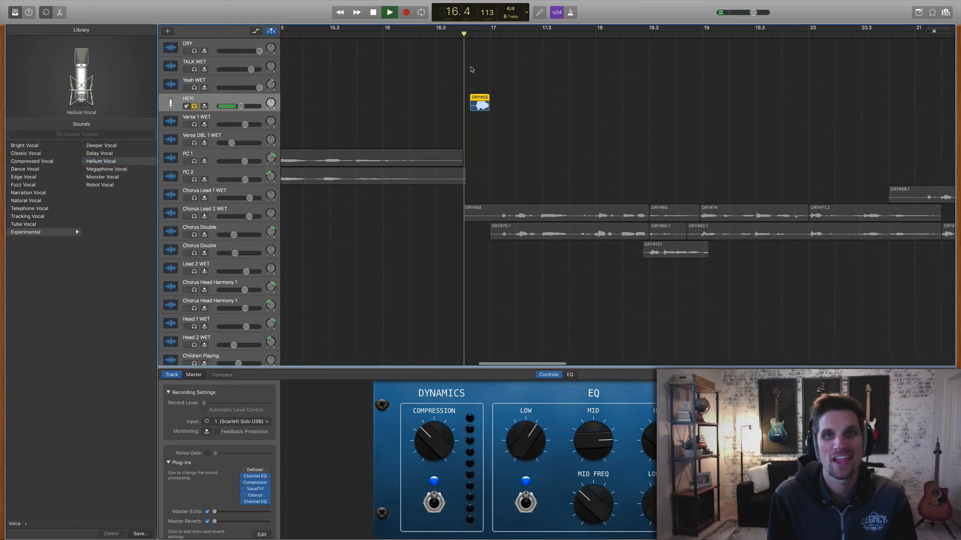
key("space")
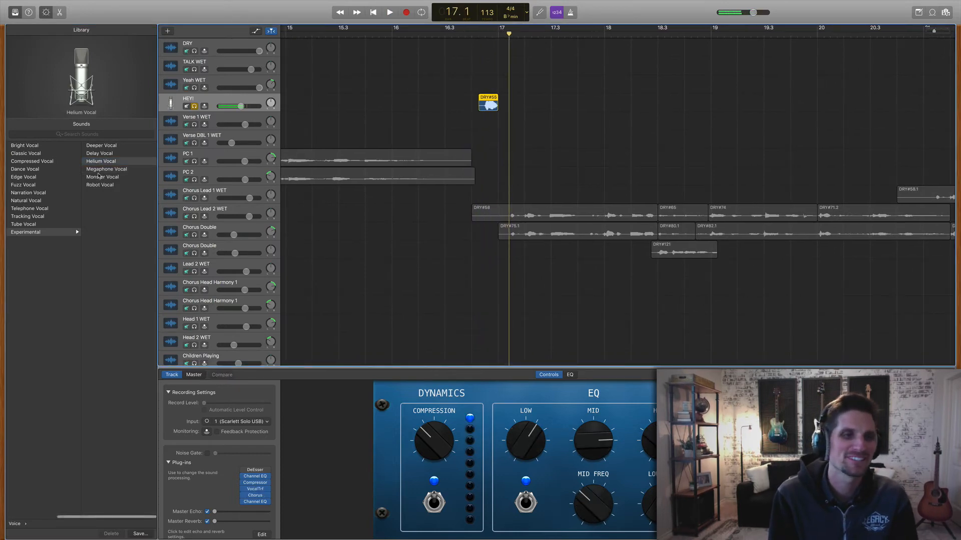
Switch the HEY! track back to the Megaphone Vocal patch, play the region again and take the track out of solo
left_click(101, 169)
left_click(469, 36)
key("space")
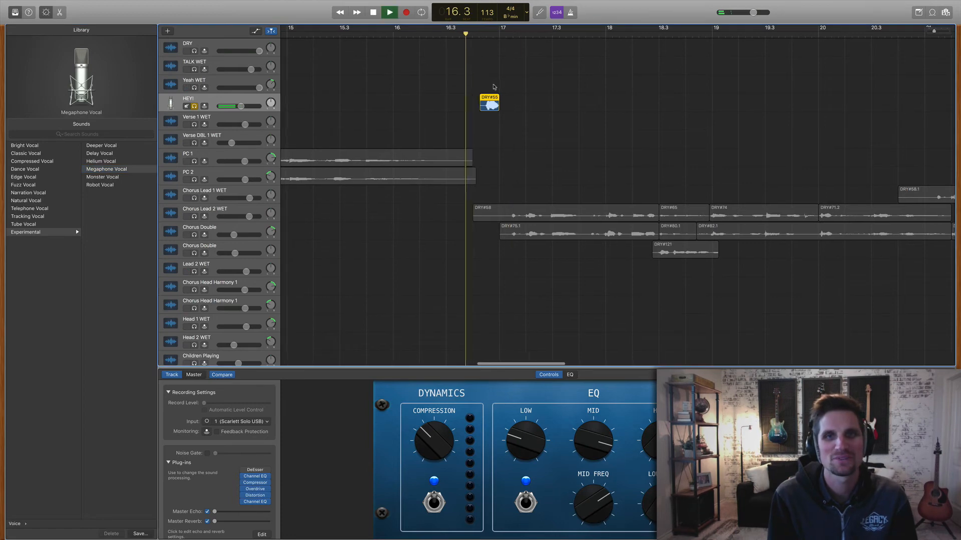
key("space")
left_click(194, 106)
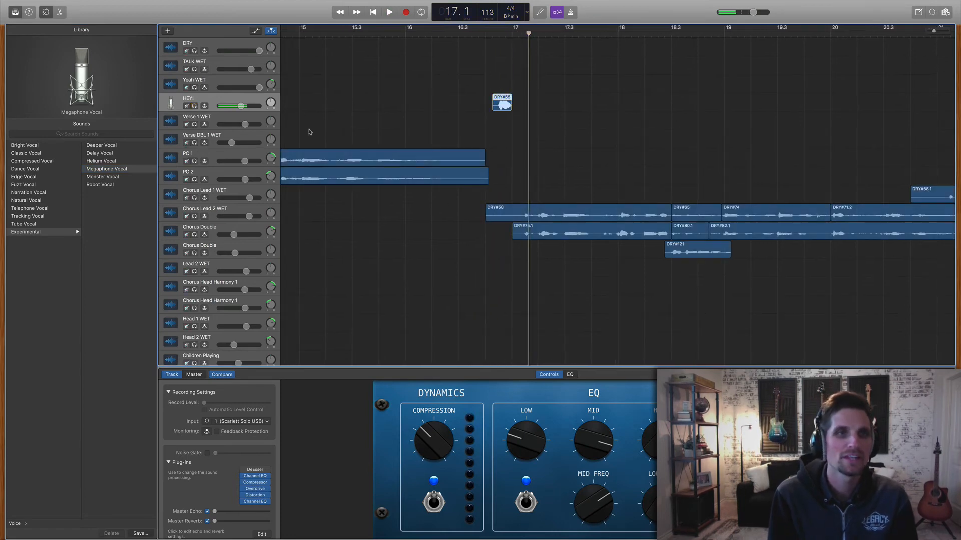
Hide the Smart Controls and play the opening of the chorus from bar 17 with all tracks sounding
scroll(310, 132, "right", 5)
scroll(400, 142, "down", 3)
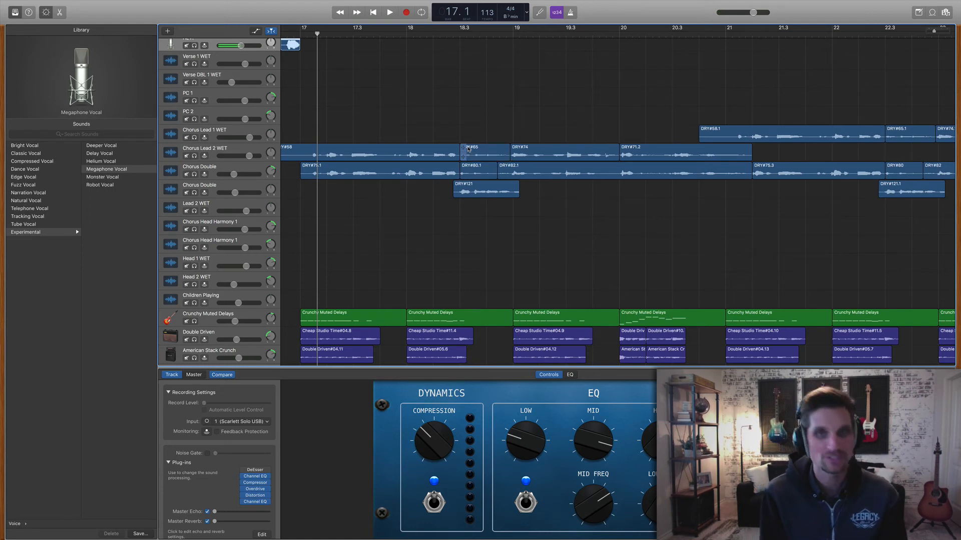
key("b")
scroll(469, 149, "down", 2)
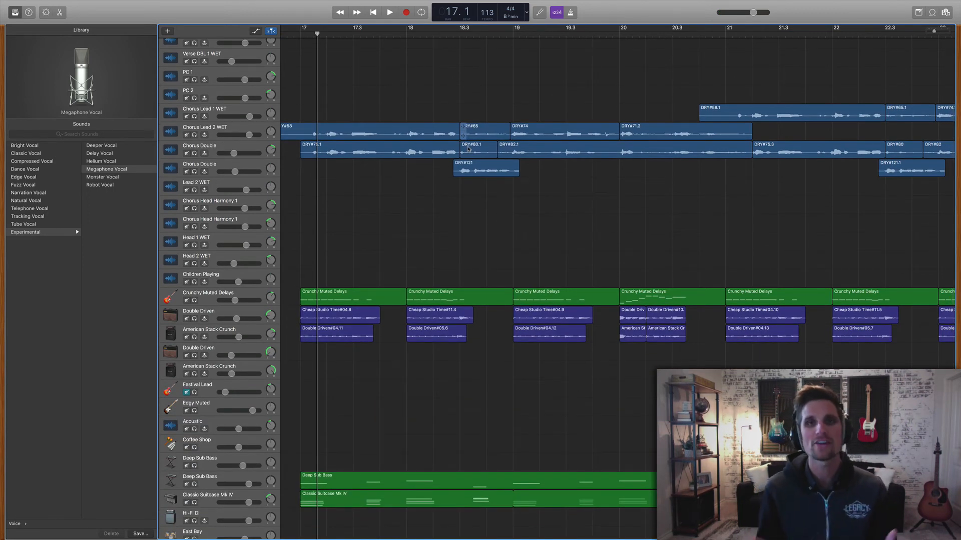
scroll(471, 146, "down", 3)
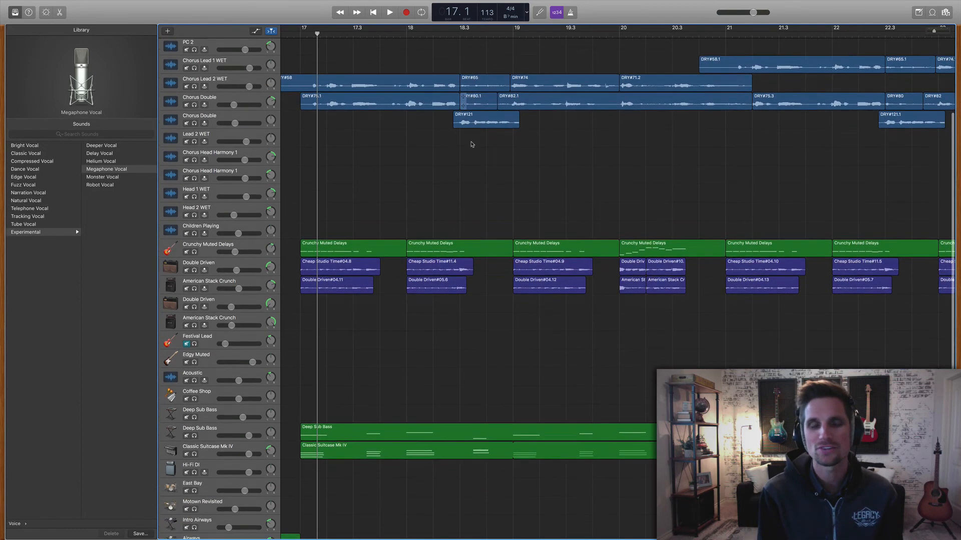
scroll(470, 144, "down", 4)
scroll(470, 144, "left", 4)
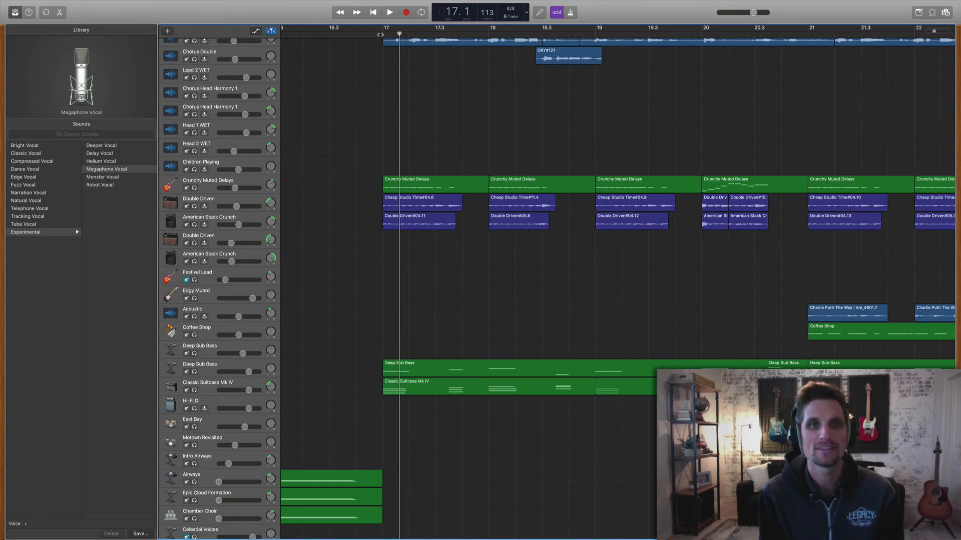
left_click(382, 33)
key("space")
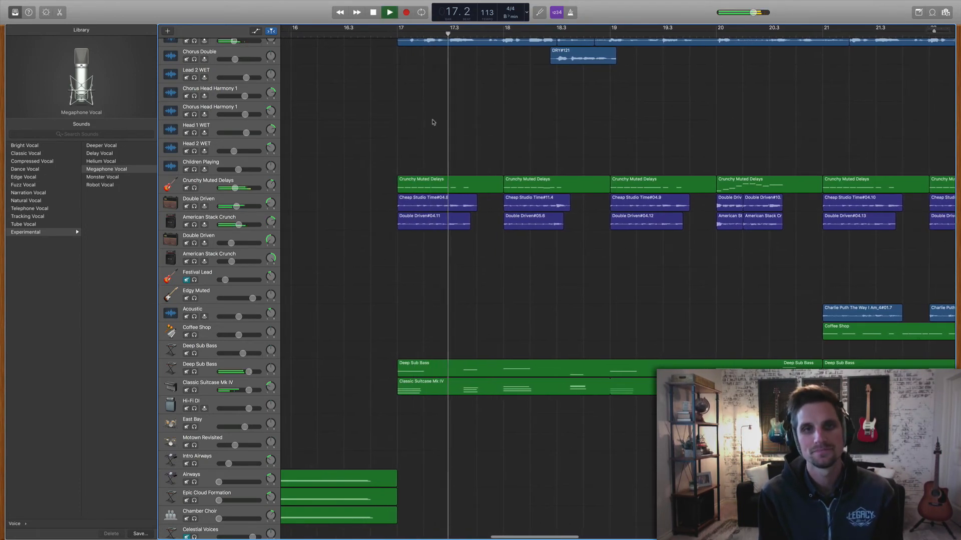
key("space")
Solo the Crate Digger, lower Deep Sub Bass and Classic Suitcase Mk IV tracks and play them from bar 17
scroll(425, 171, "down", 10)
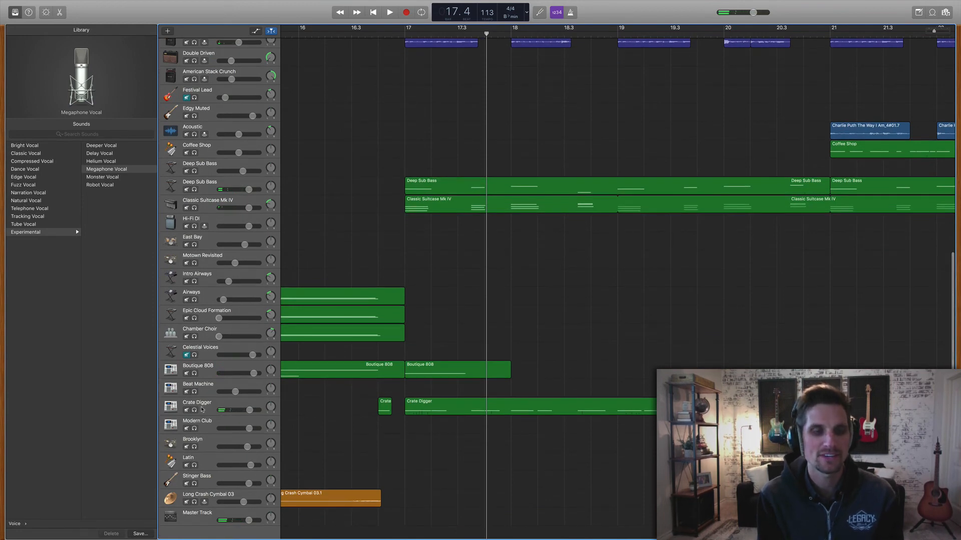
left_click(194, 410)
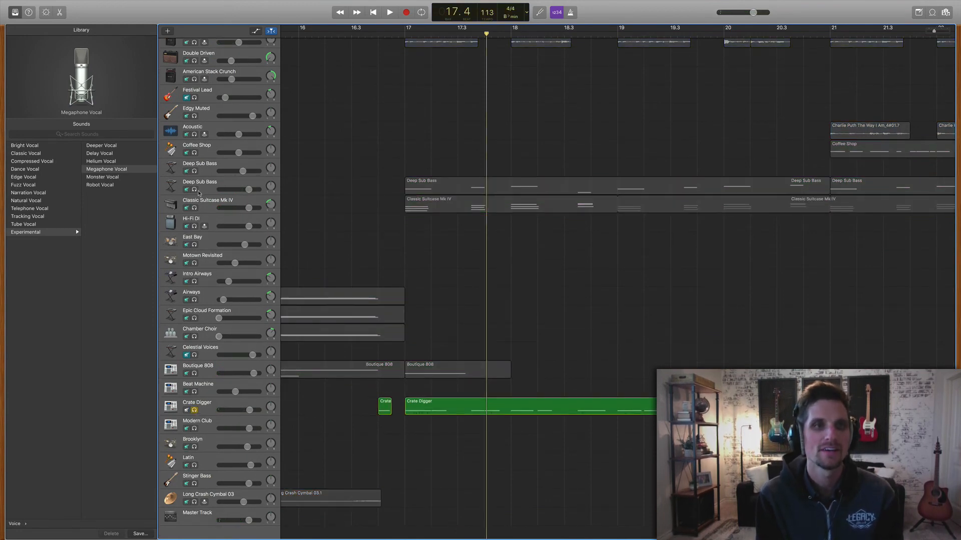
left_click(194, 189)
left_click(195, 208)
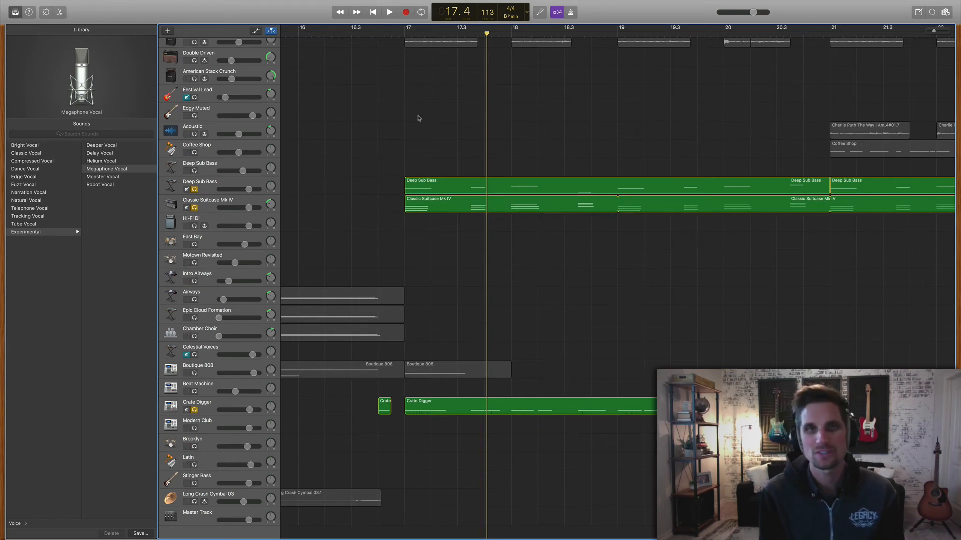
left_click(406, 31)
key("space")
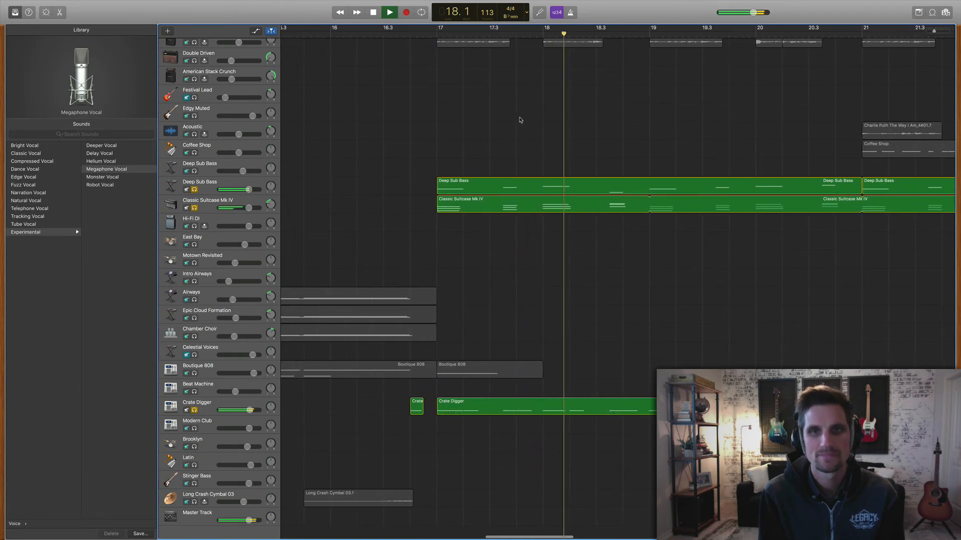
key("space")
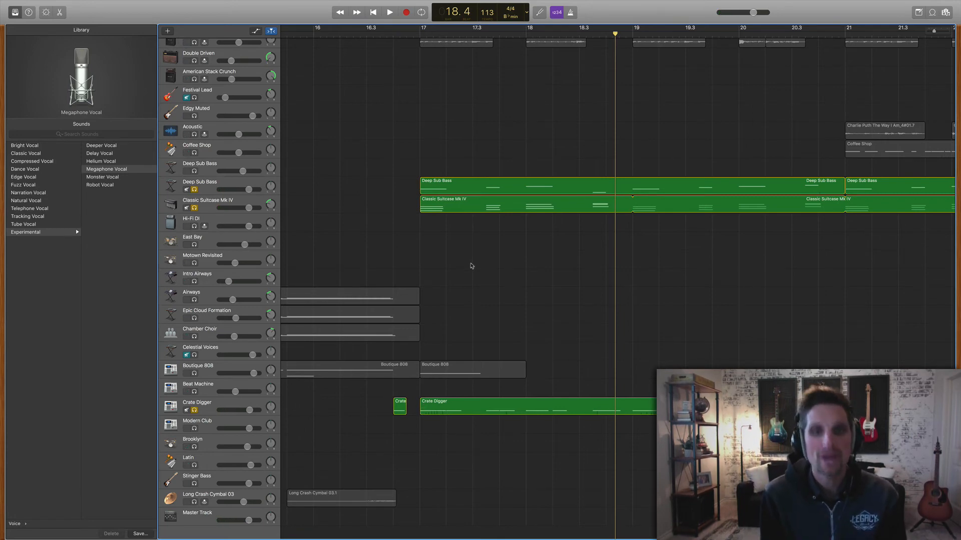
Select the Deep Sub Bass region at bar 17 and replay the three soloed tracks from its start
left_click(460, 193)
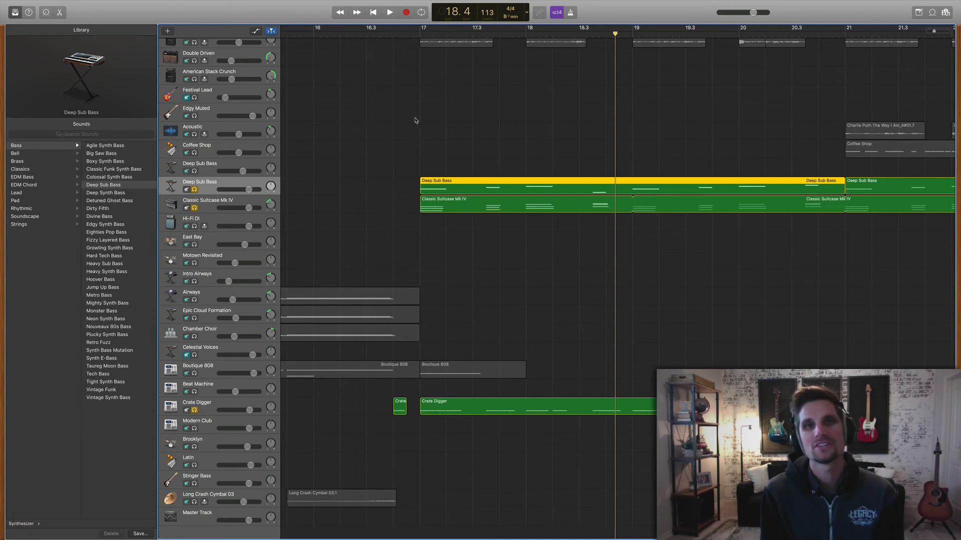
left_click(421, 34)
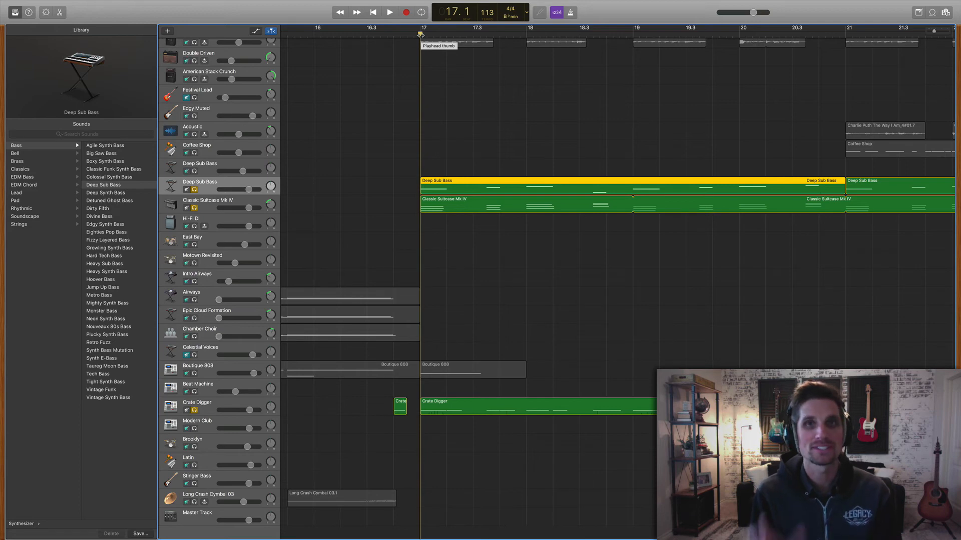
key("space")
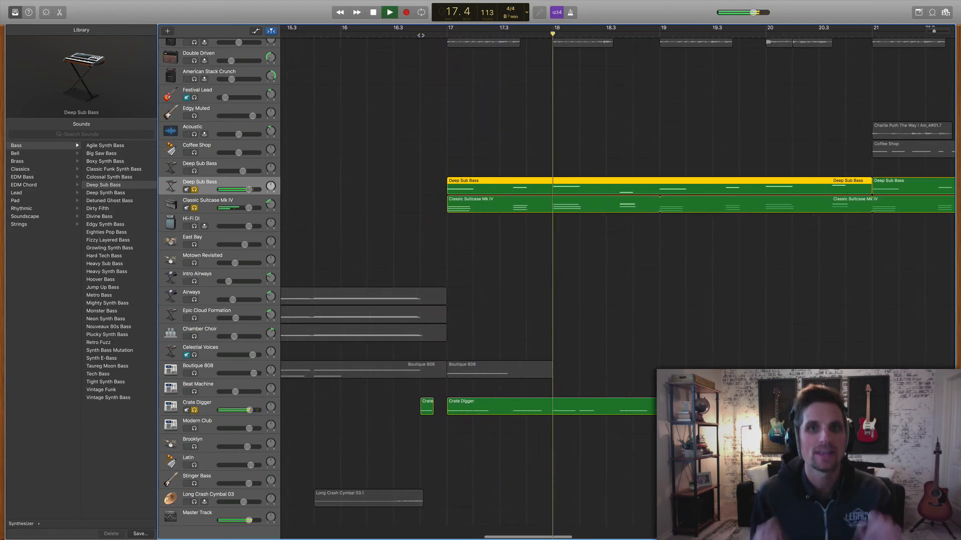
key("space")
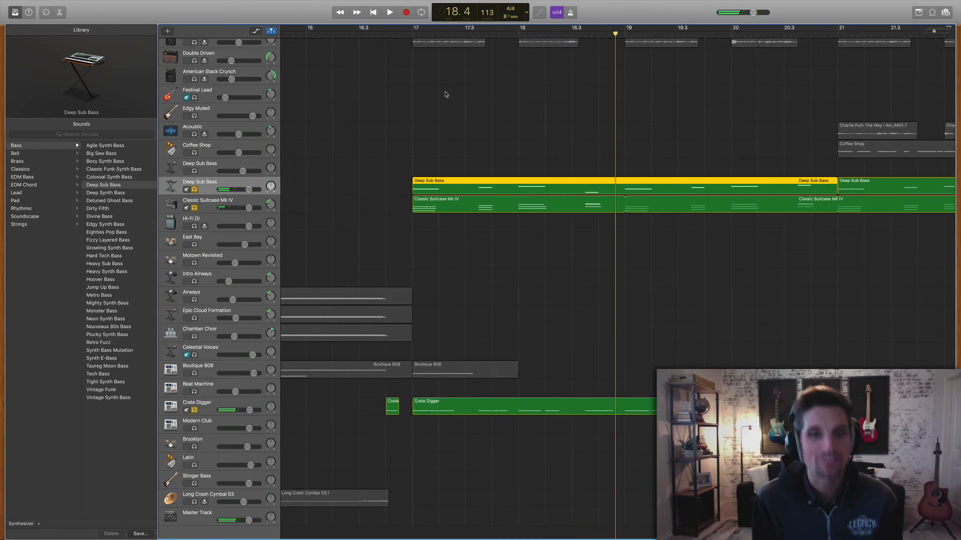
Open the Deep Sub Bass region in the Piano Roll and check where its first two notes end
double_click(446, 189)
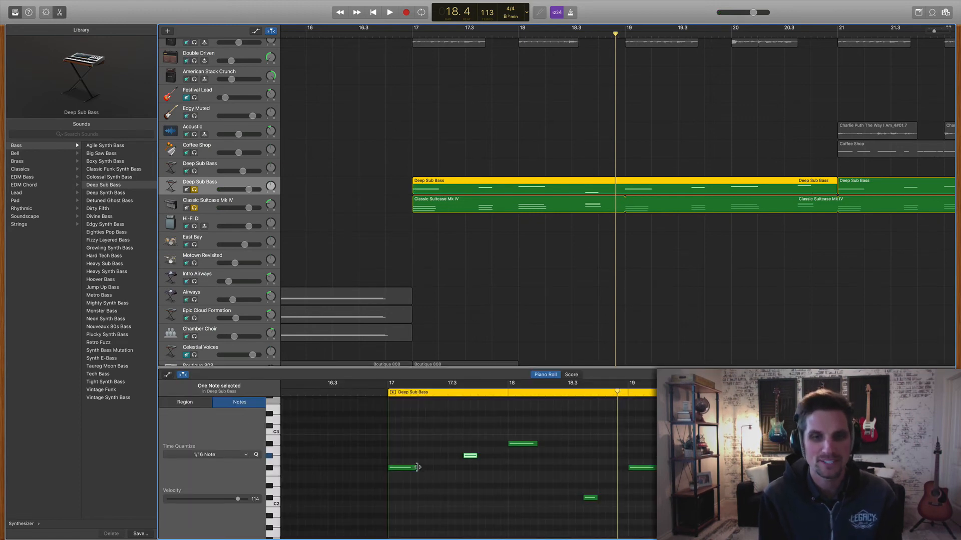
mouse_move(417, 467)
left_mouse_down()
mouse_move(440, 467)
mouse_move(417, 467)
left_mouse_up()
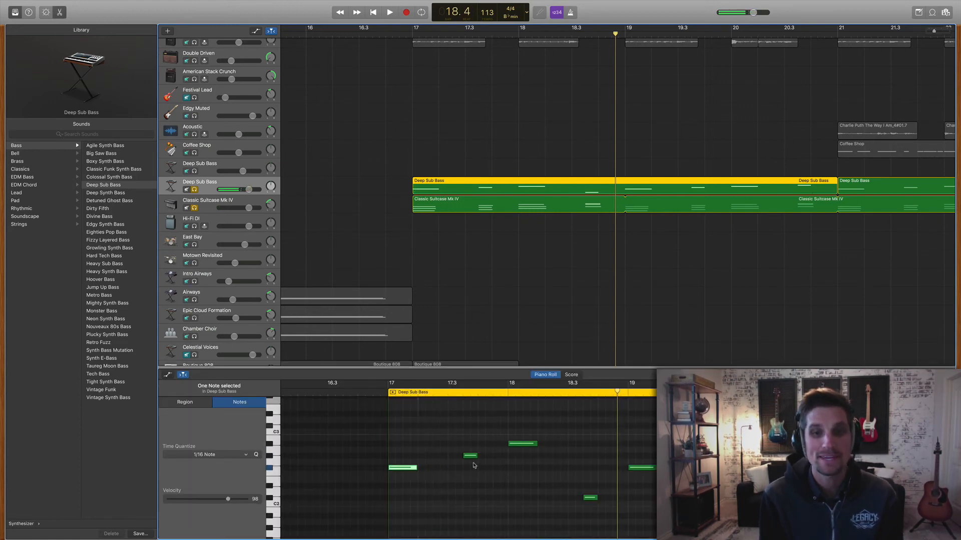
mouse_move(475, 456)
left_mouse_down()
mouse_move(486, 456)
mouse_move(477, 455)
left_mouse_up()
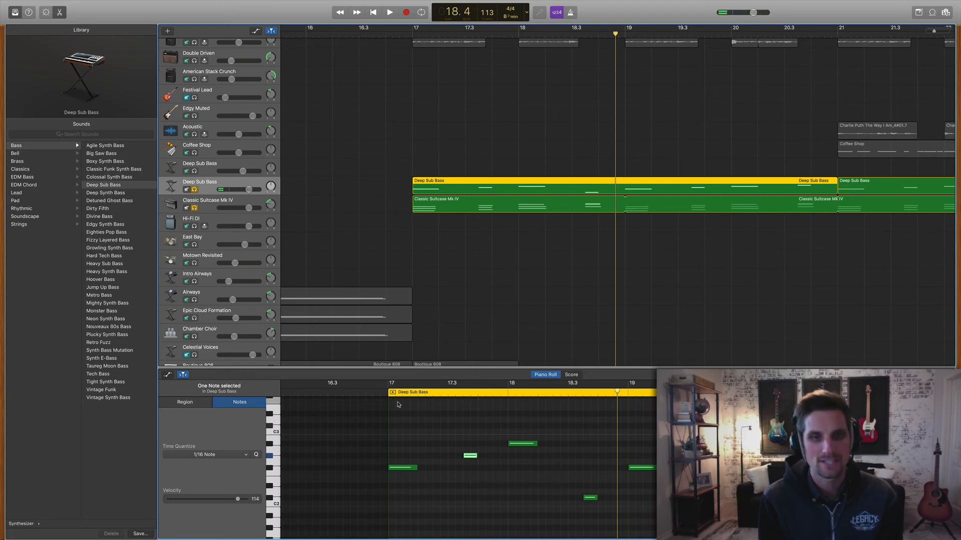
Play the soloed tracks again while following the Deep Sub Bass notes in the Piano Roll
key("shift+space")
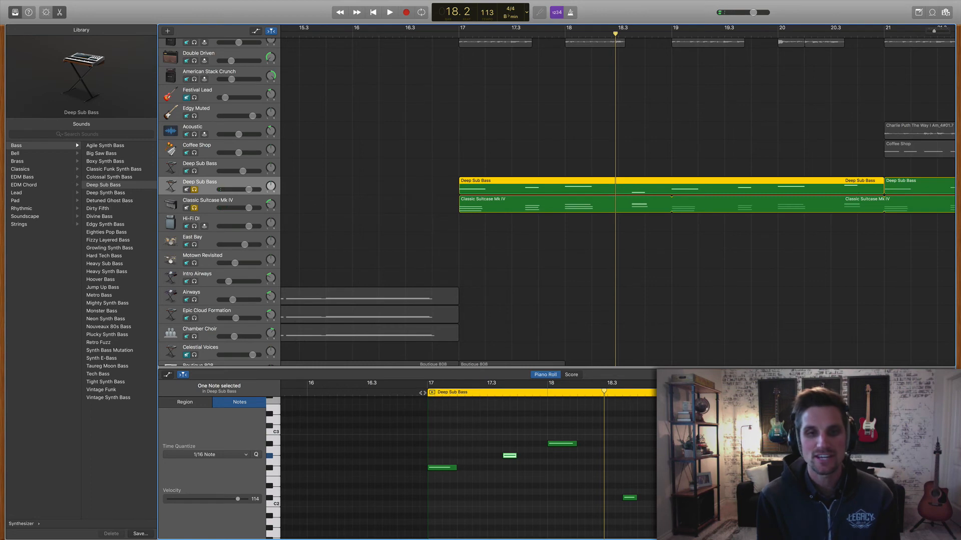
key("space")
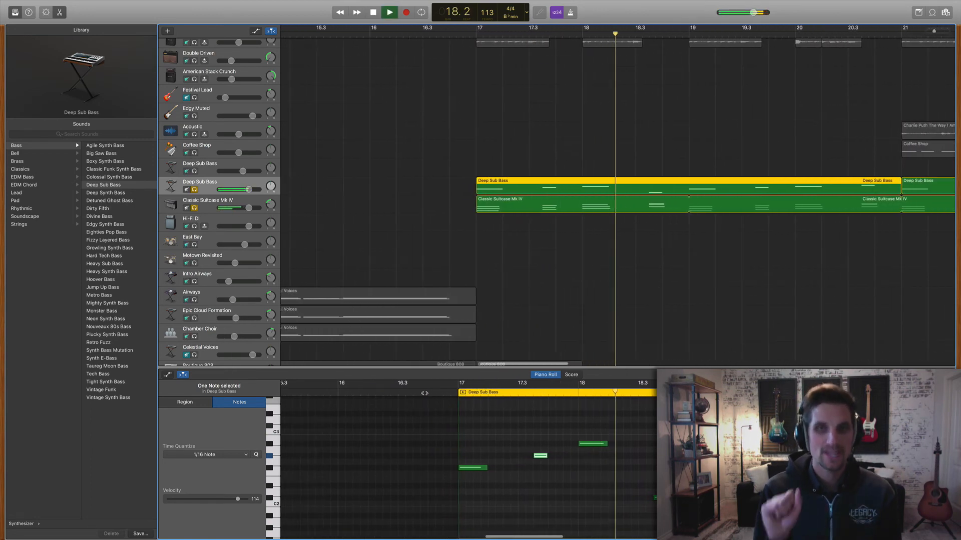
key("space")
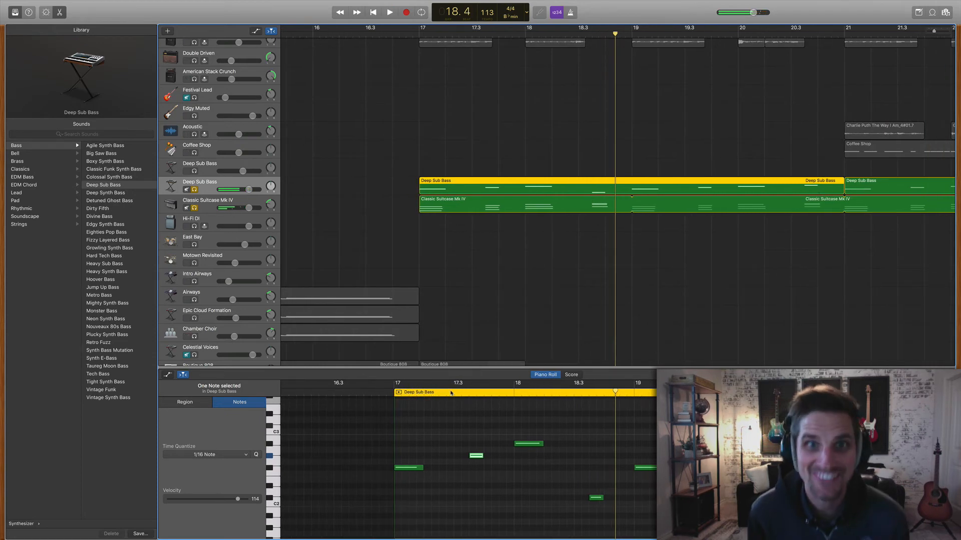
Take Deep Sub Bass out of solo, show the Classic Suitcase Mk IV chords in the Piano Roll and play them from bar 17
left_click(195, 207)
left_click(195, 190)
left_click(195, 208)
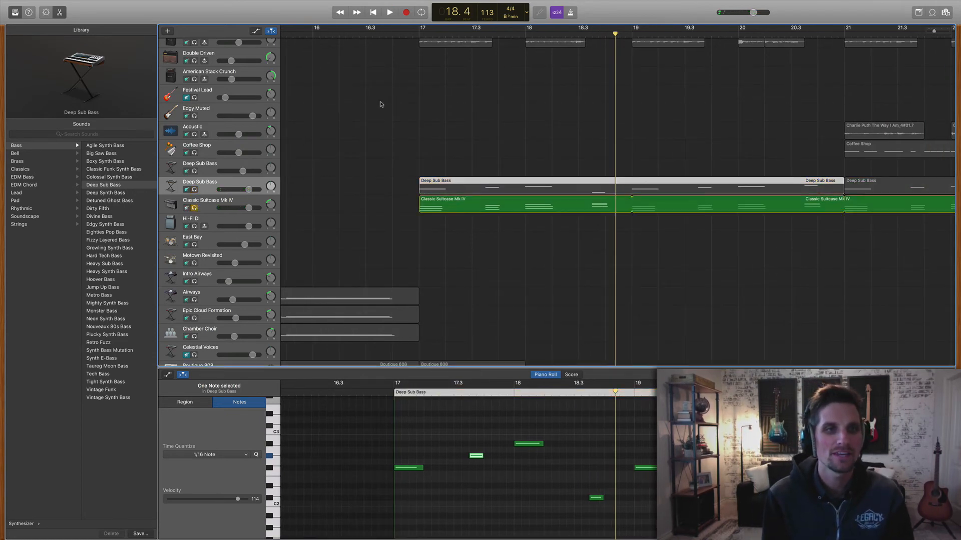
left_click(419, 35)
left_click(456, 198)
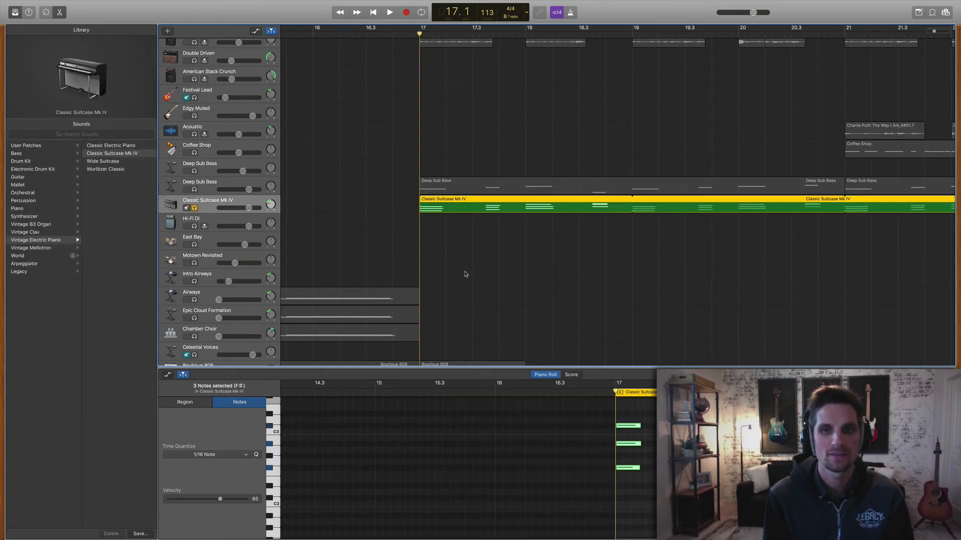
scroll(549, 446, "right", 5)
key("space")
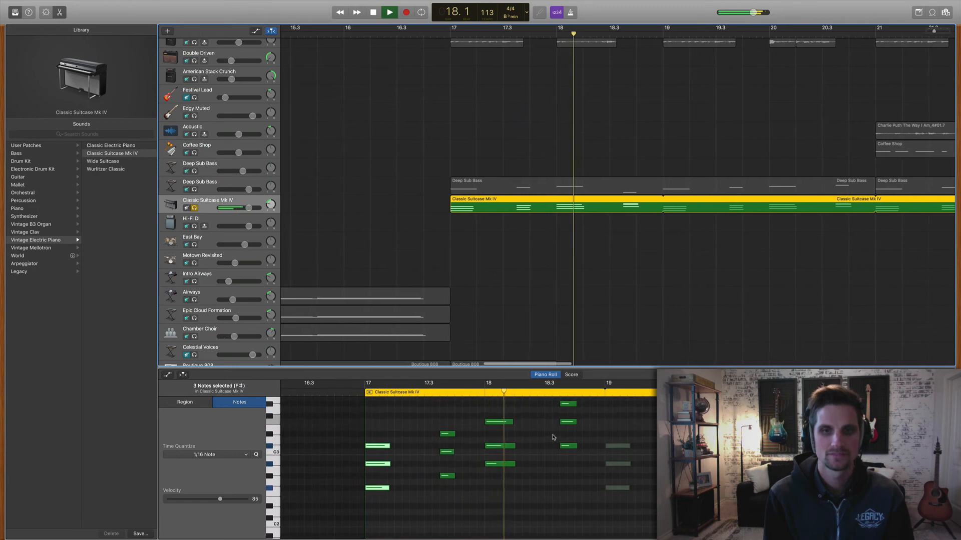
key("space")
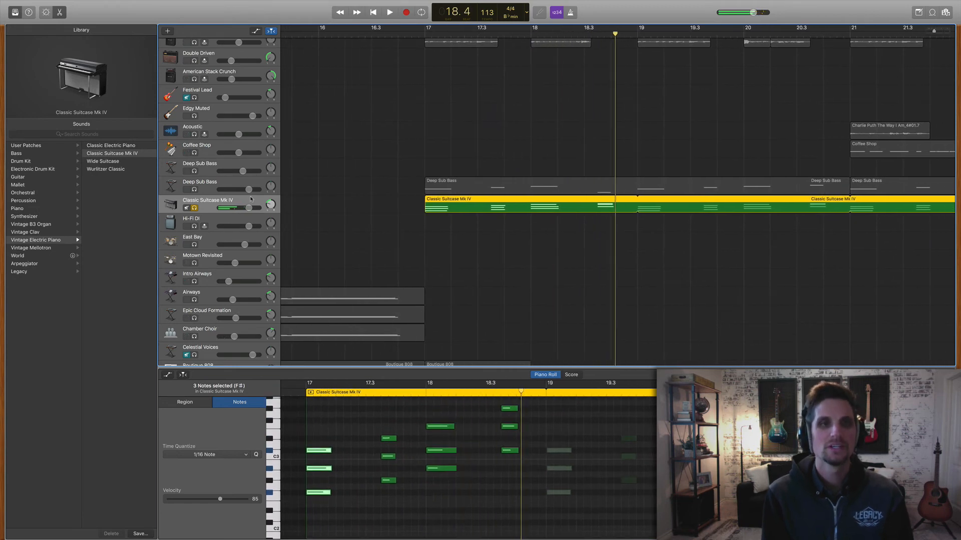
Remove the solo from the Classic Suitcase Mk IV and Crate Digger tracks
left_click(194, 208)
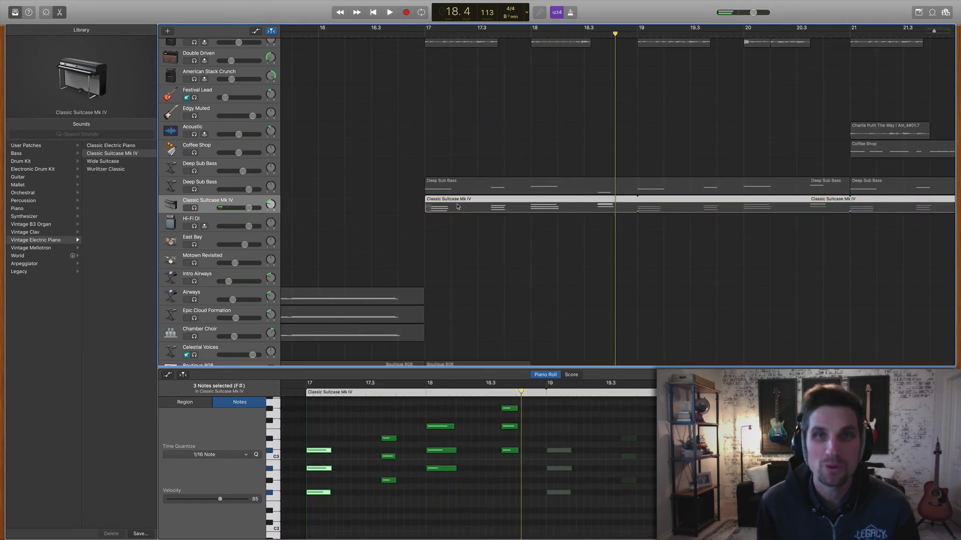
scroll(219, 210, "down", 6)
left_click(194, 231)
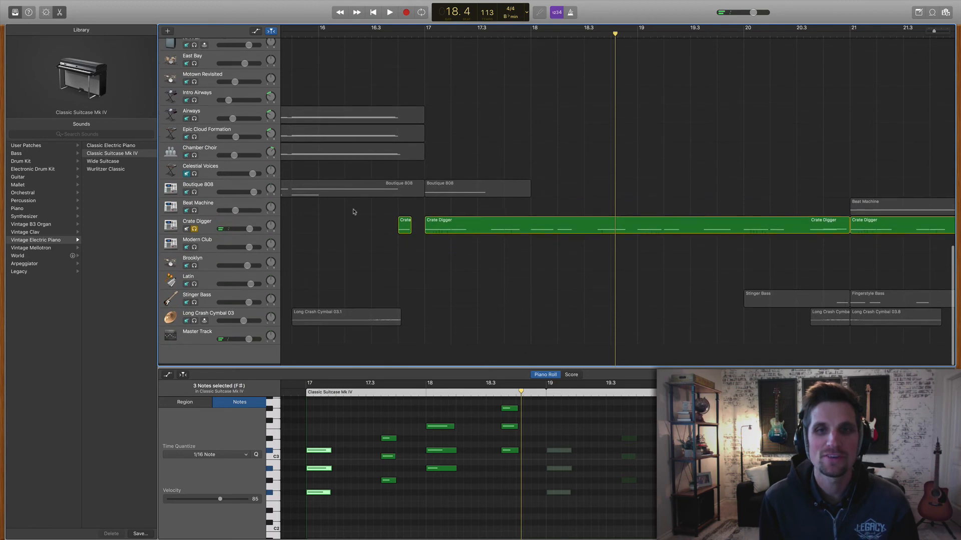
left_click(195, 232)
Find the layered vocal regions that start at bar 25 and play the full mix from there
scroll(396, 200, "up", 10)
scroll(397, 200, "up", 5)
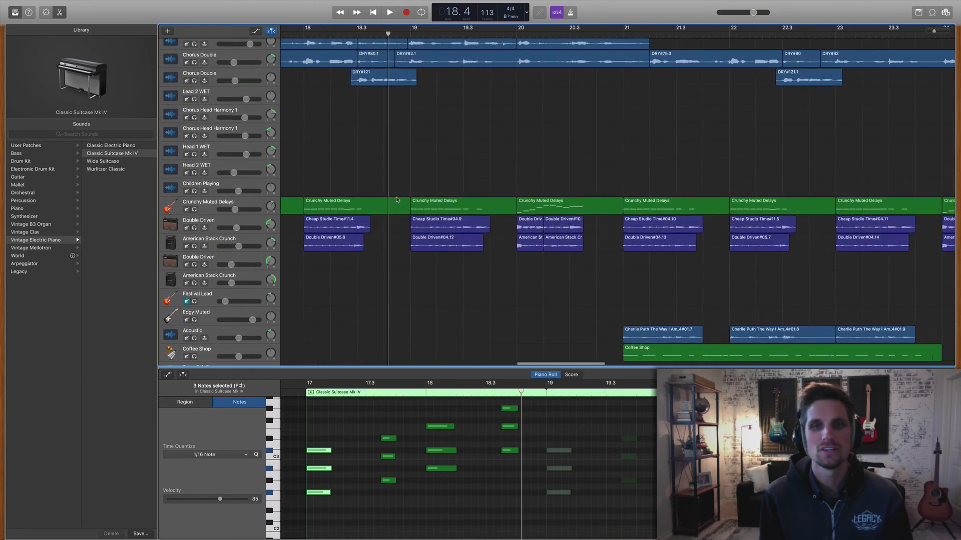
scroll(397, 199, "right", 5)
scroll(397, 200, "right", 5)
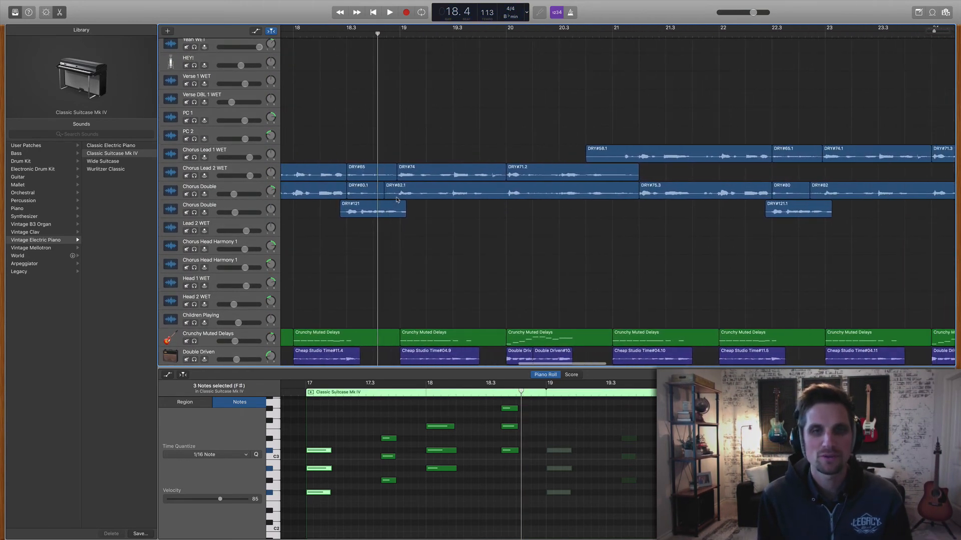
scroll(397, 200, "down", 4)
scroll(397, 200, "right", 5)
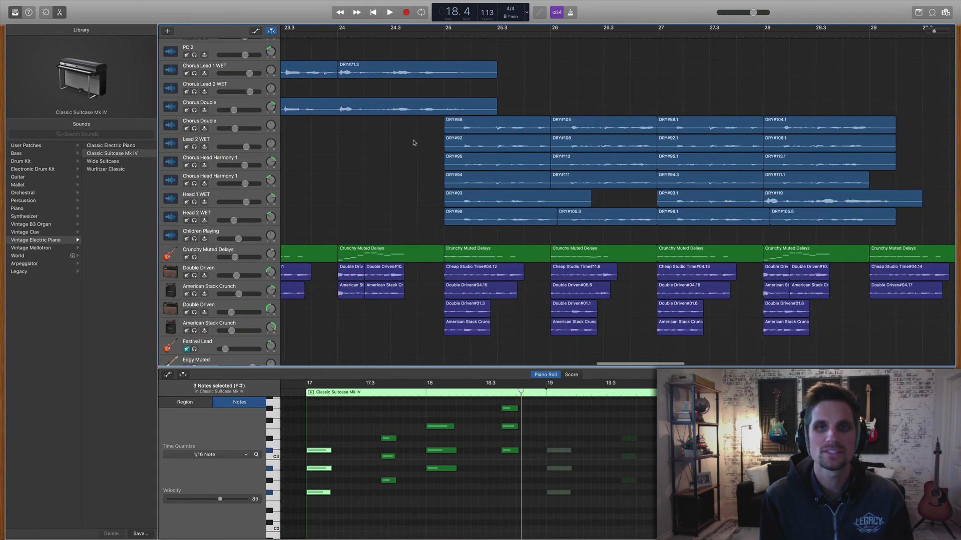
left_click(445, 35)
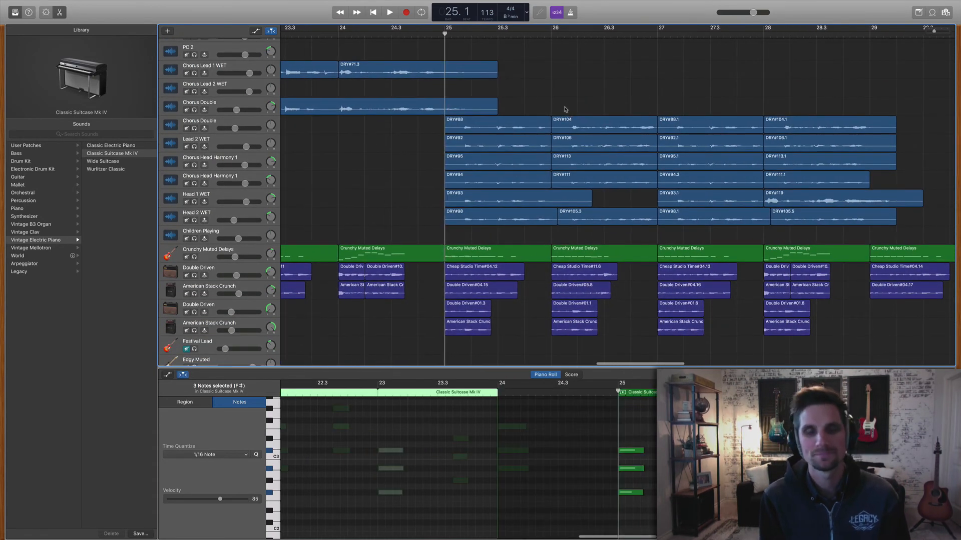
key("space")
scroll(566, 109, "right", 3)
scroll(565, 110, "down", 2)
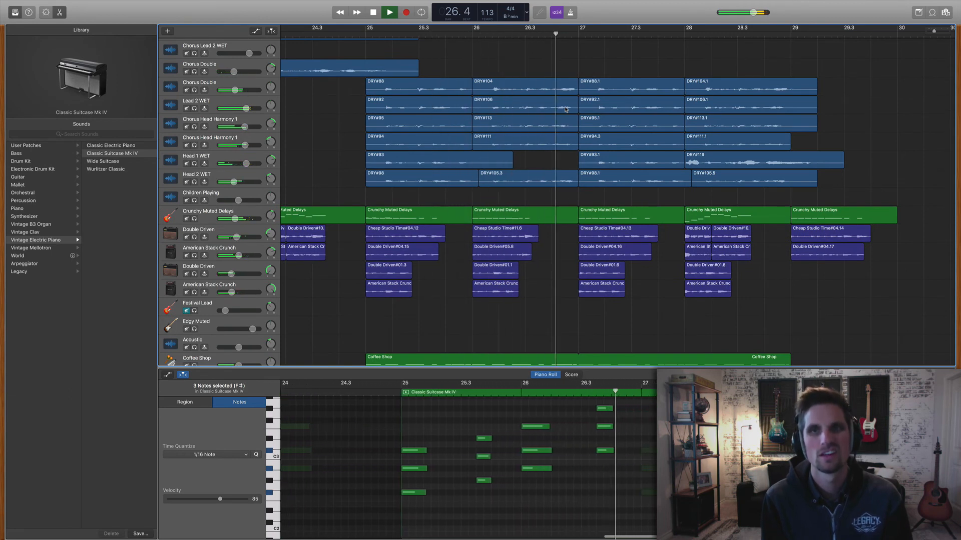
key("space")
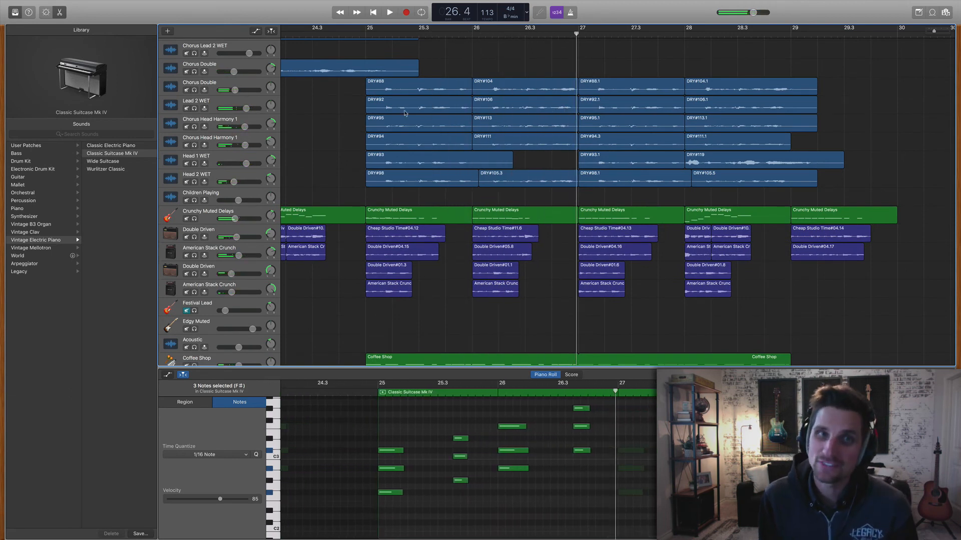
Solo the six layered vocal tracks from the lower Chorus Double down to Head 2 WET and place the playhead at bar 25
left_click(194, 182)
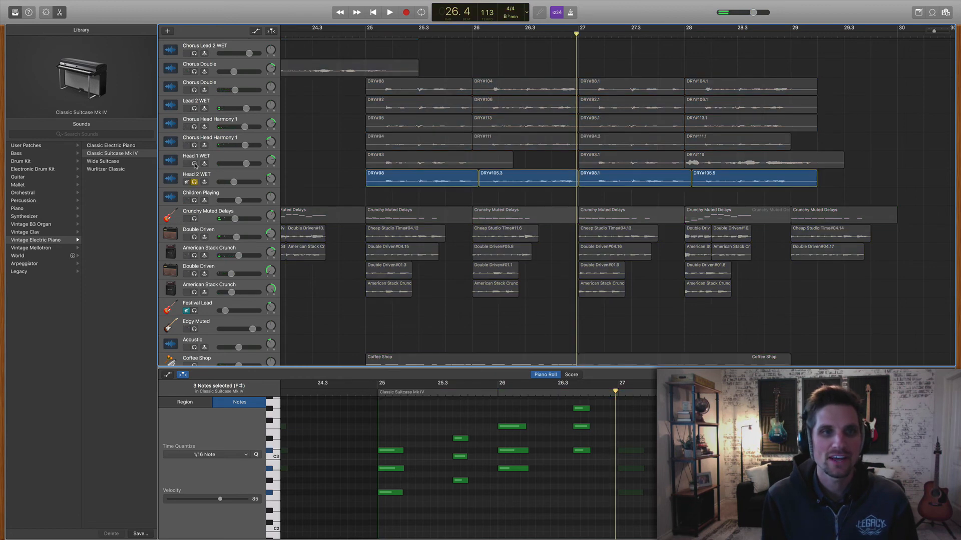
left_click(194, 164)
left_click(194, 145)
left_click(194, 127)
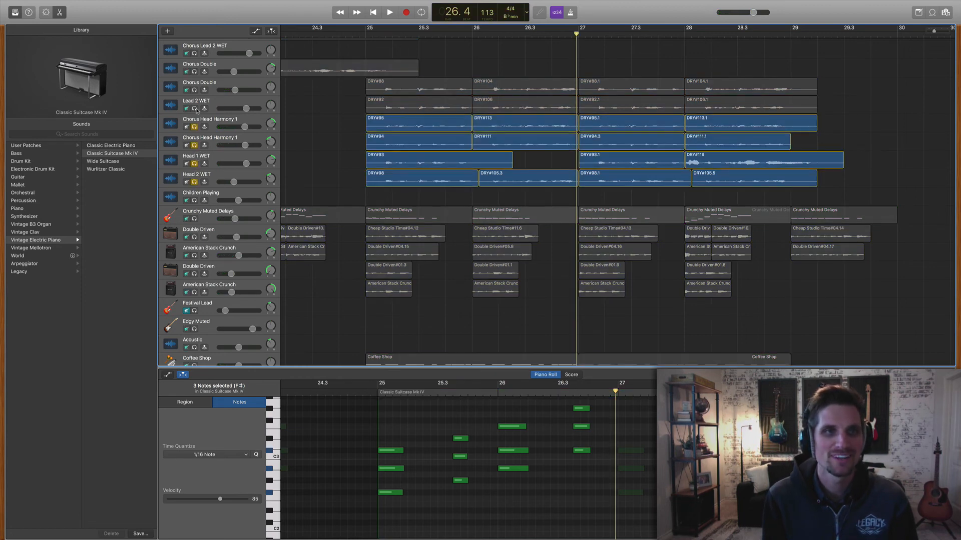
left_click(194, 108)
left_click(194, 90)
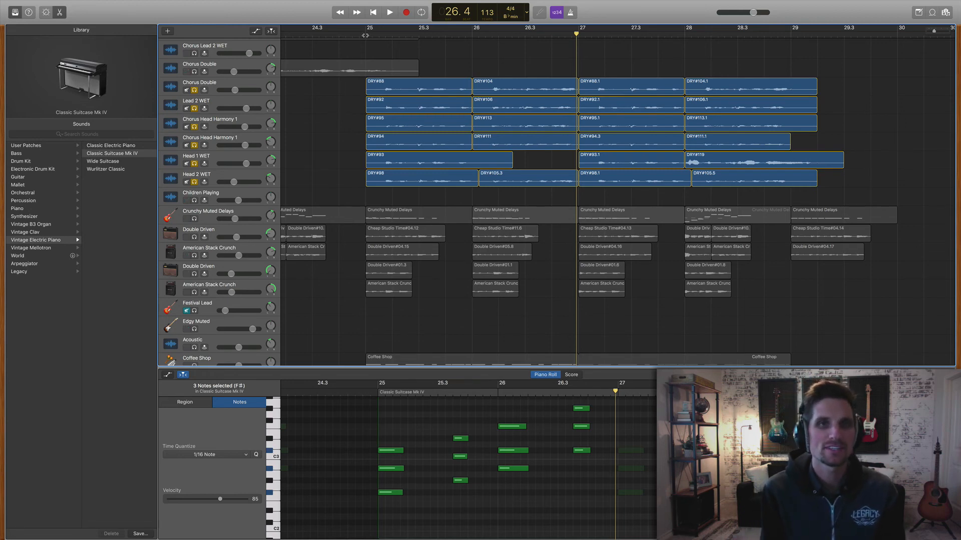
key("space")
Select the soloed lead, double, harmony and head-voice tracks one after another to identify each vocal layer
left_click(256, 102)
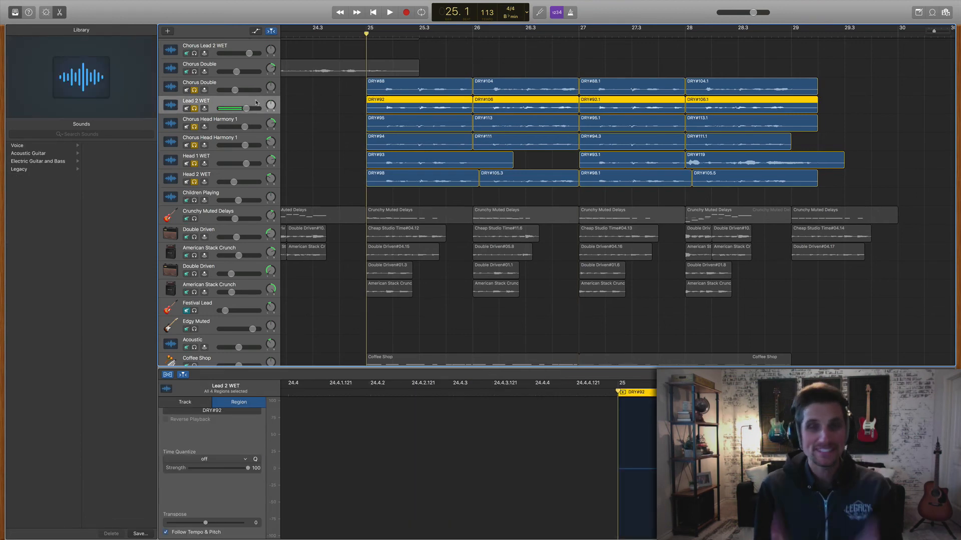
scroll(257, 104, "left", 1)
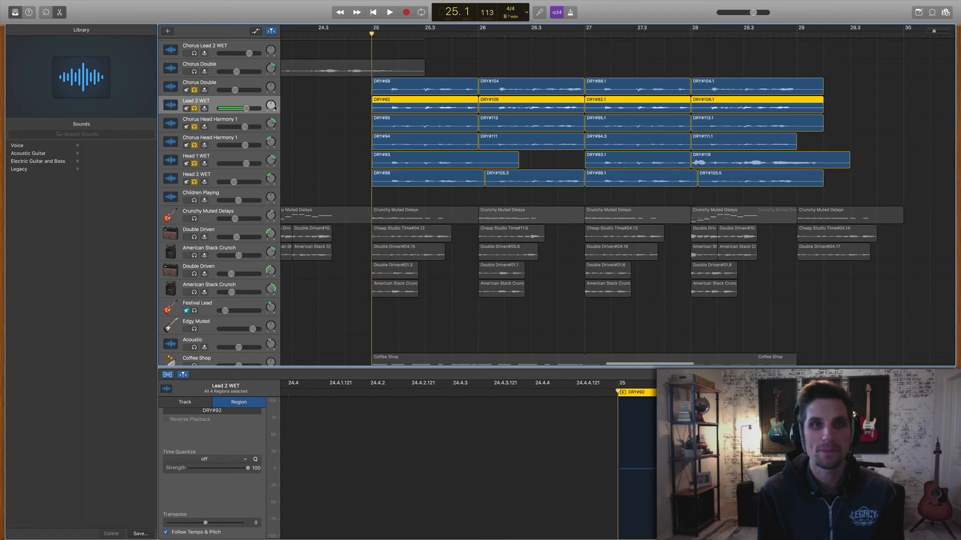
left_click(249, 86)
left_click(249, 123)
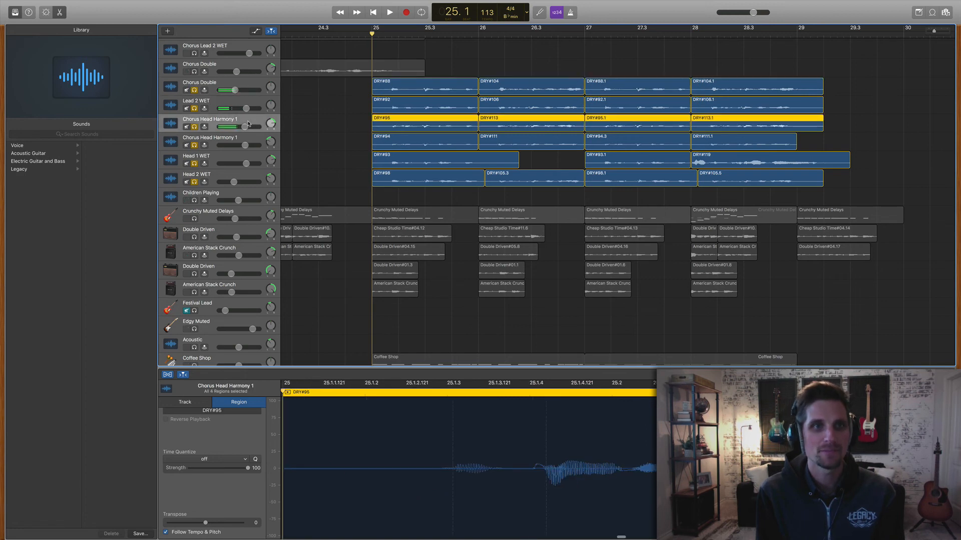
left_click(249, 140)
left_click(231, 159)
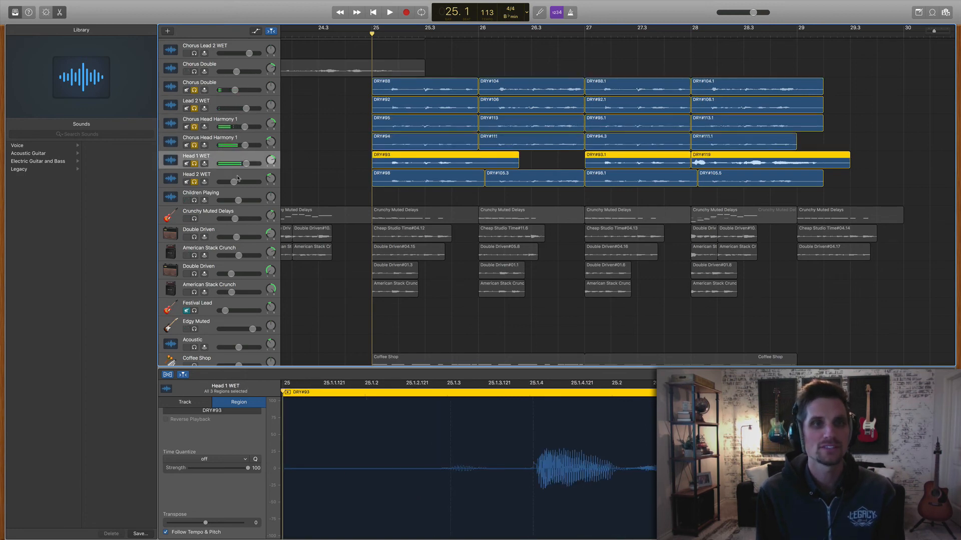
left_click(238, 177)
left_click(241, 157)
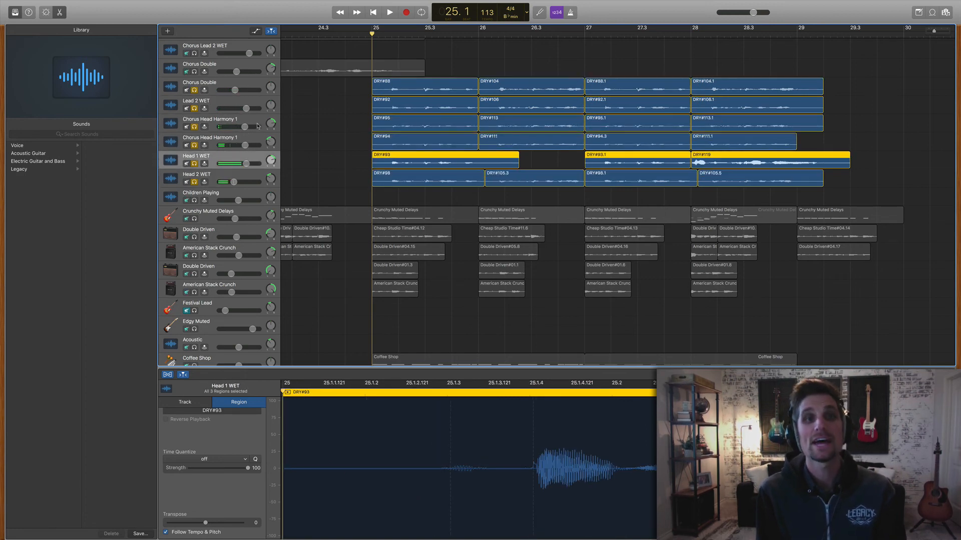
left_click(259, 125)
left_click(259, 140)
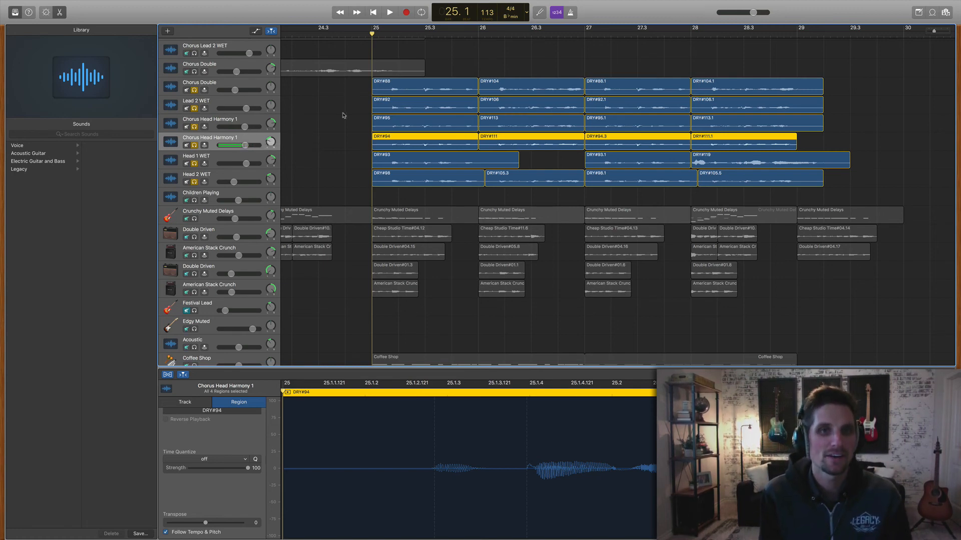
Play the soloed vocal stack from bar 25 to bar 29, and replay it from bar 26
key("space")
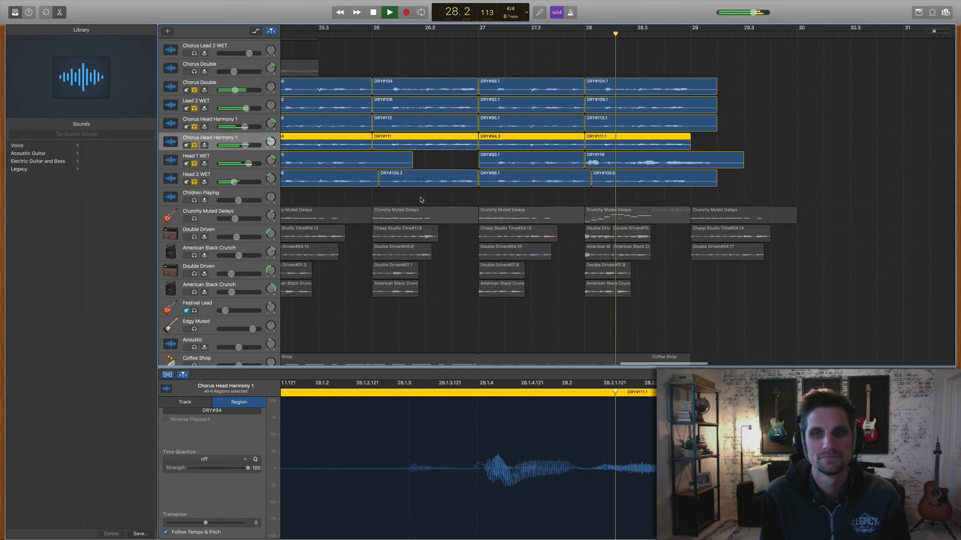
key("space")
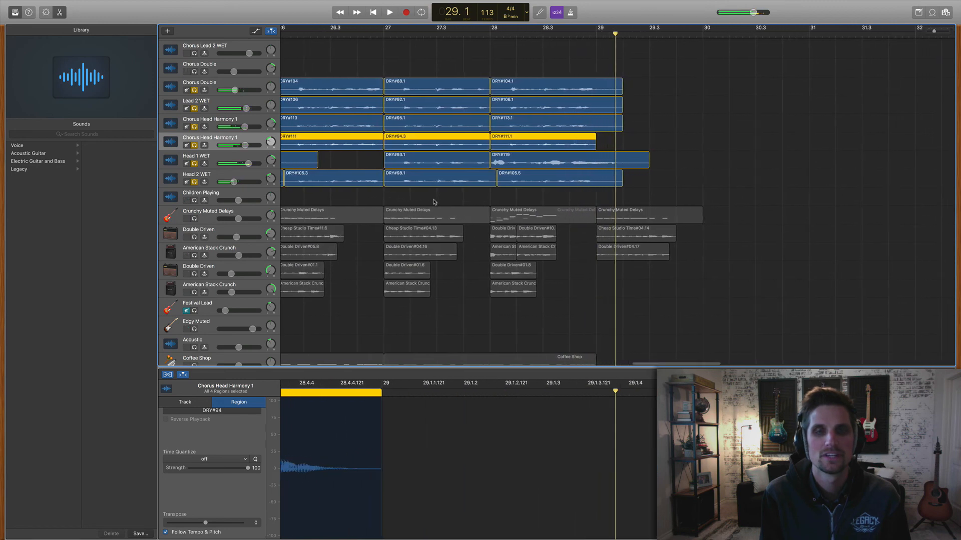
scroll(433, 199, "left", 5)
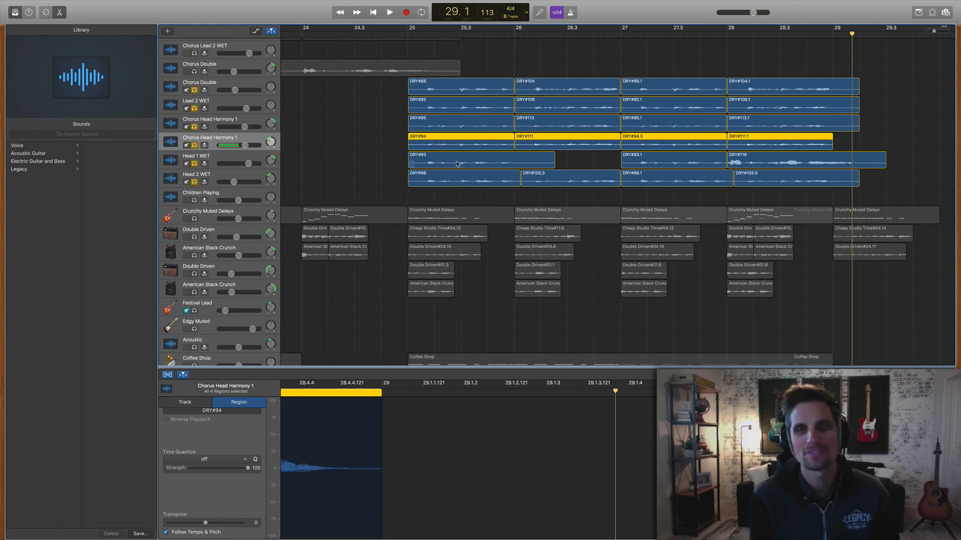
left_click(515, 34)
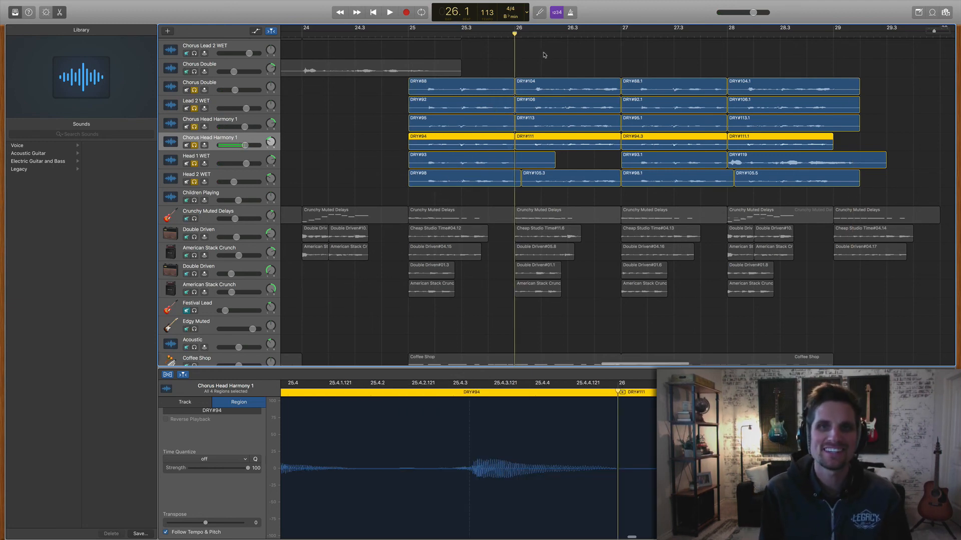
key("space")
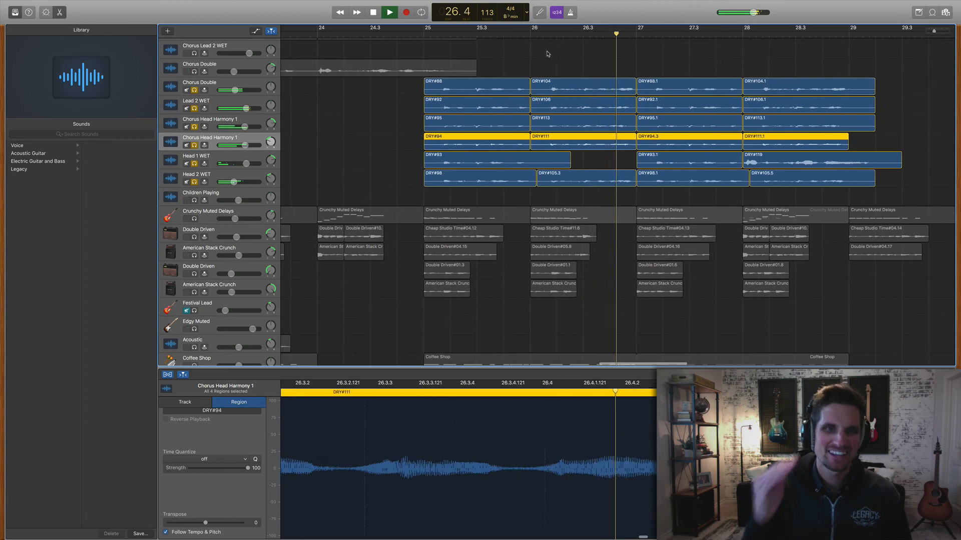
key("space")
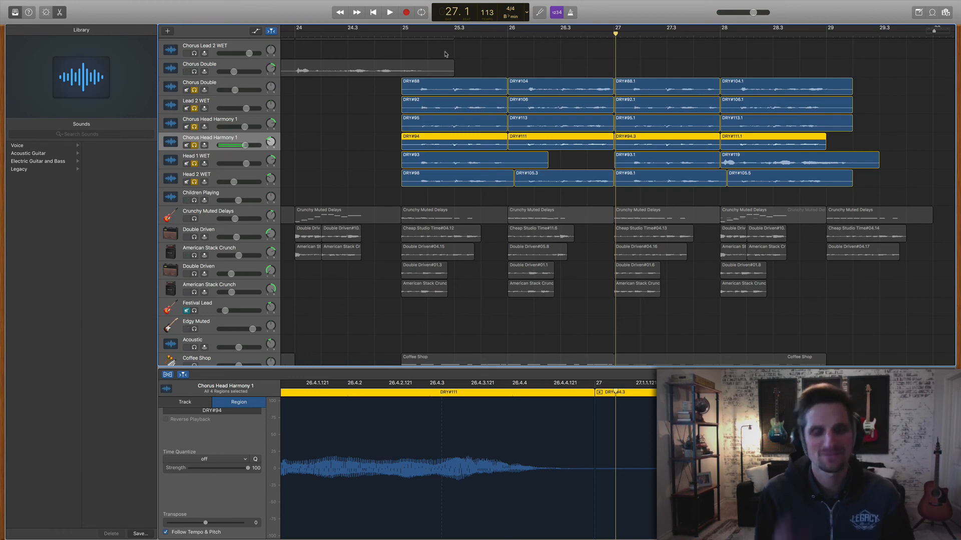
scroll(400, 103, "right", 1)
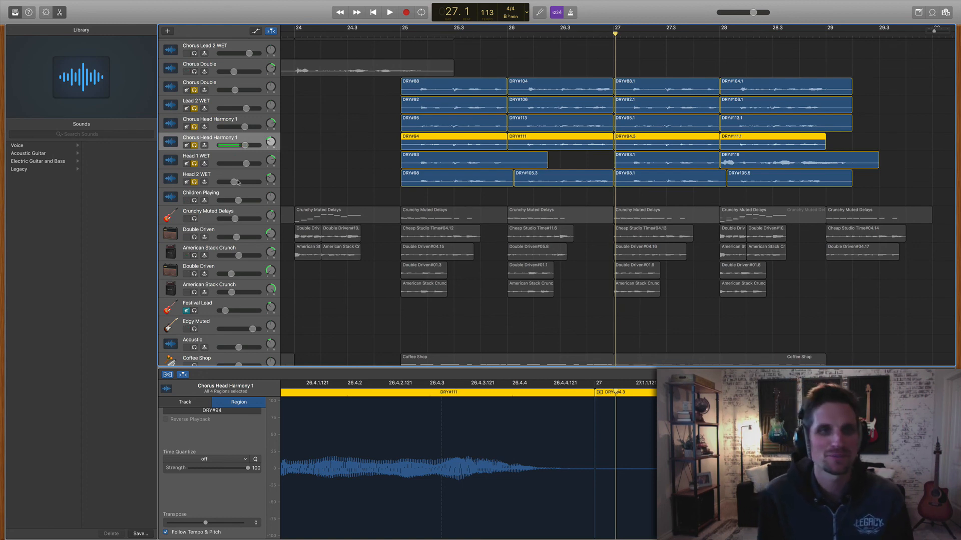
Remove the solo from all six layered vocal tracks, from Head 2 WET up to the lower Chorus Double
left_click(195, 182)
left_click(194, 164)
left_click(195, 146)
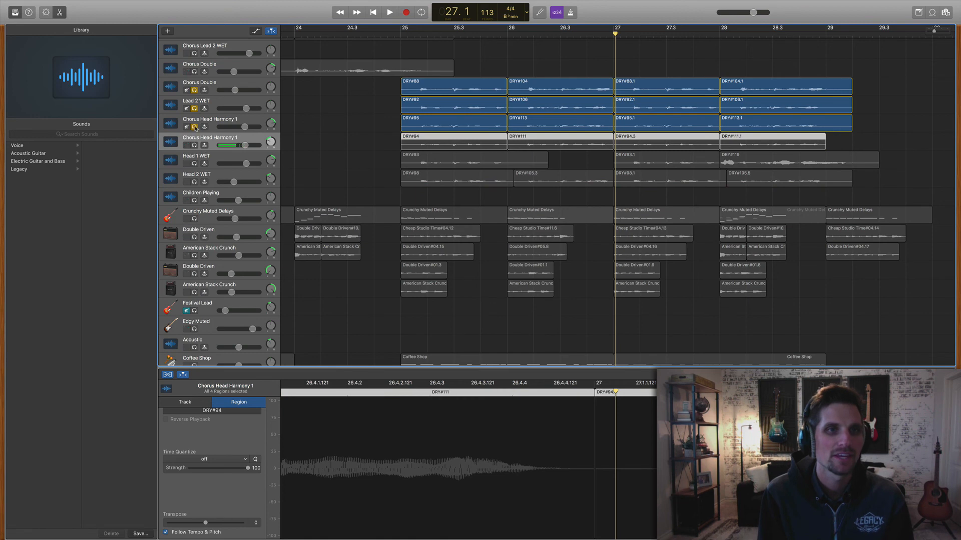
left_click(194, 126)
left_click(194, 109)
left_click(194, 90)
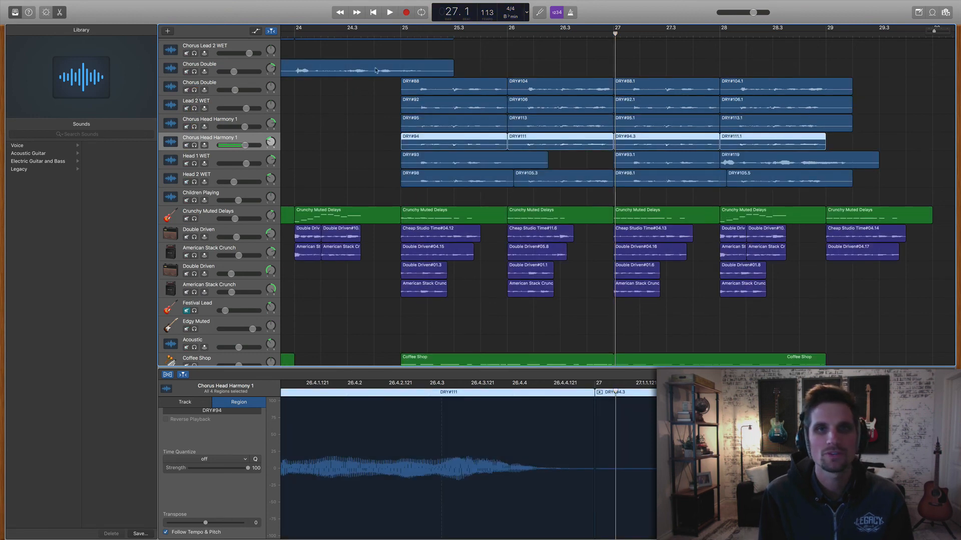
Play the vocal stack in the full mix from bar 25, and play its ending from bar 28
left_click(401, 33)
key("space")
scroll(489, 109, "right", 5)
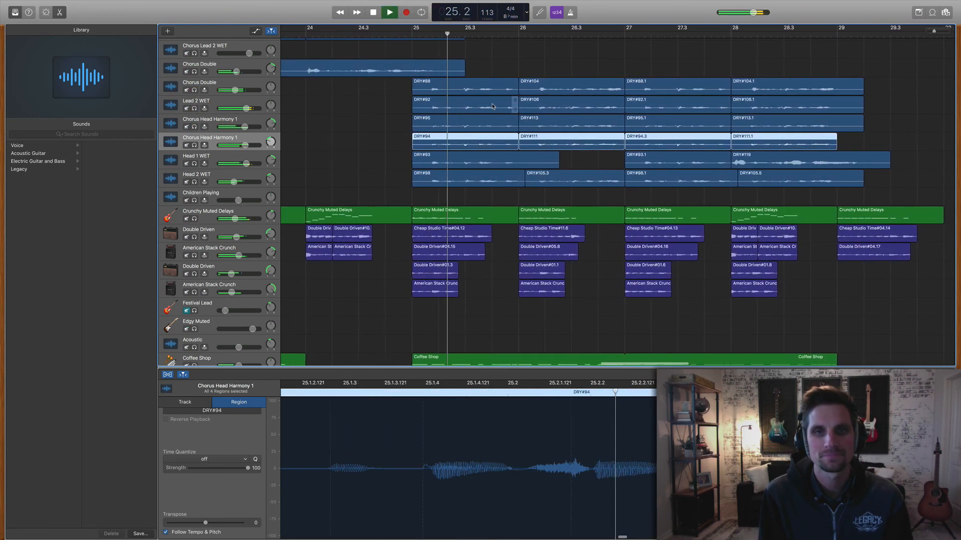
key("space")
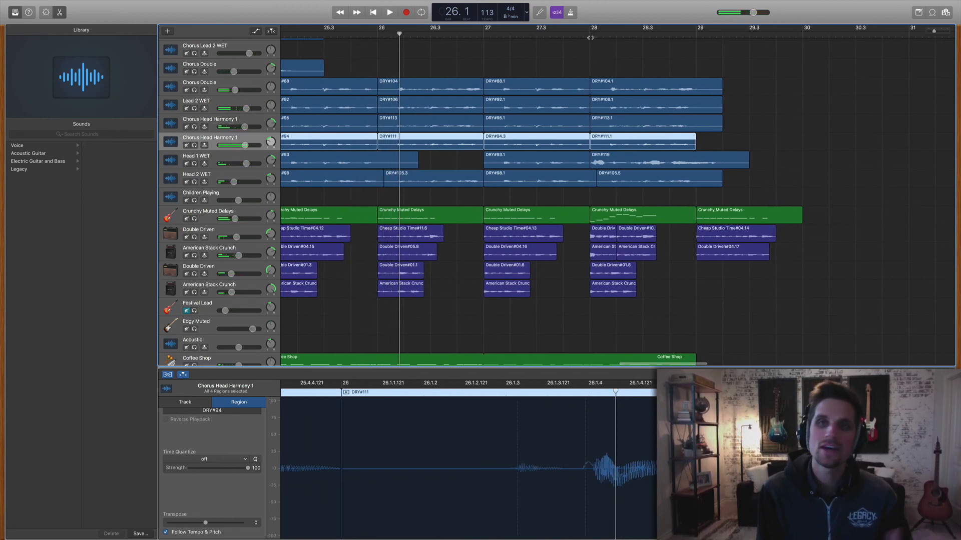
left_click(590, 35)
key("space")
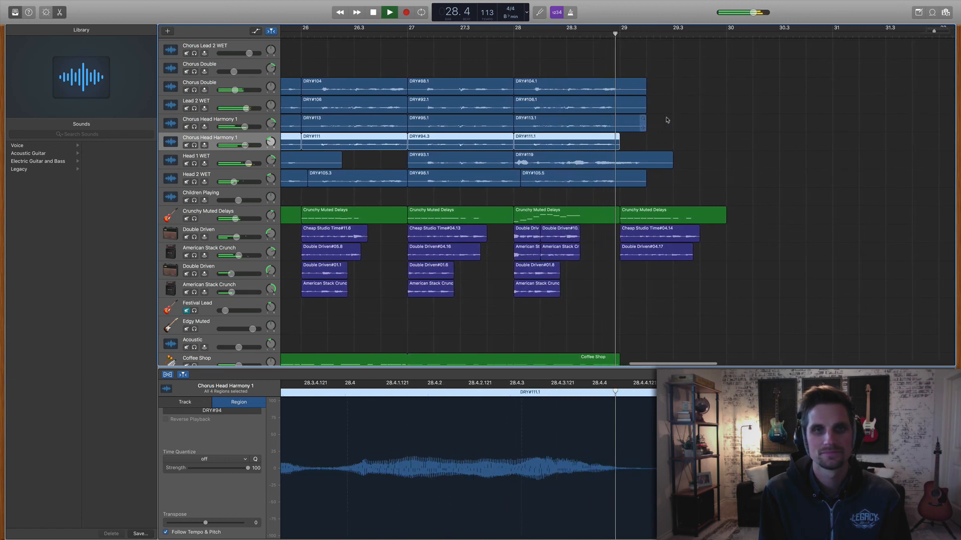
key("space")
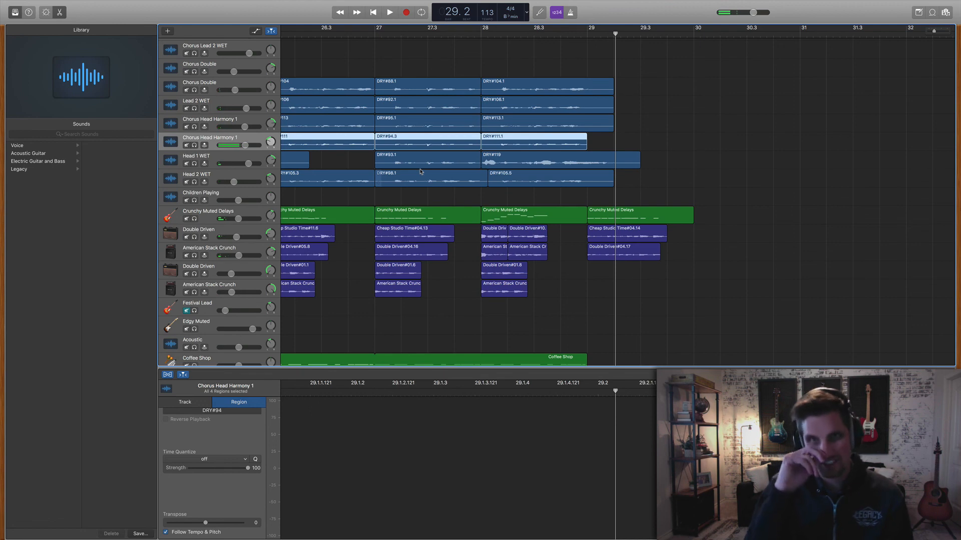
Play Chorus Lead 1 WET on its own from bar 24 and take it back out of solo
scroll(421, 171, "right", 5)
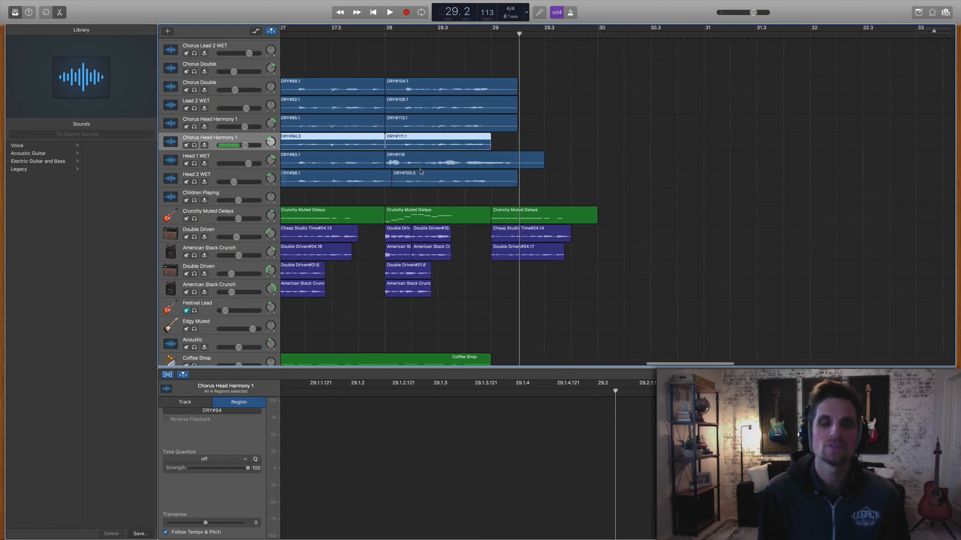
scroll(435, 169, "left", 5)
scroll(451, 166, "left", 10)
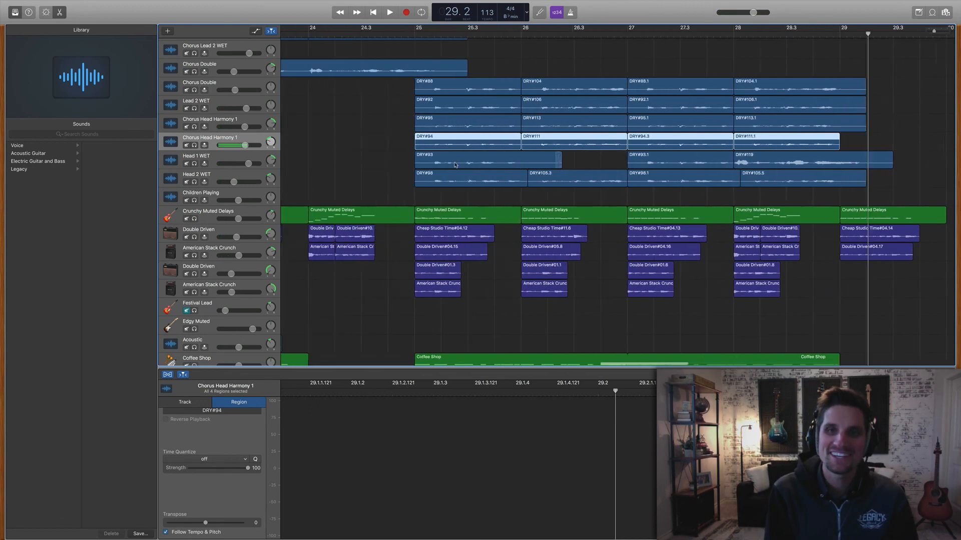
scroll(453, 166, "up", 5)
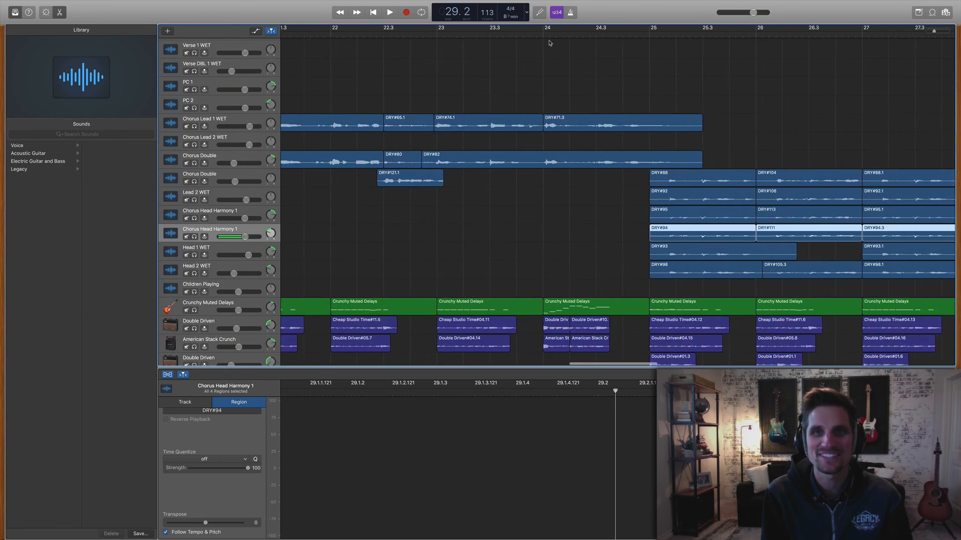
left_click(543, 33)
left_click(194, 126)
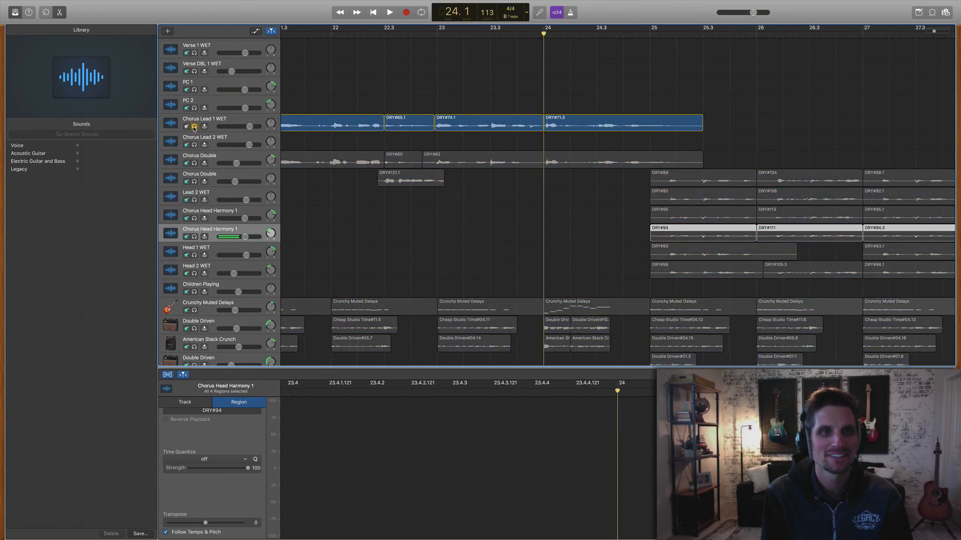
key("space")
key("space")
left_click(195, 127)
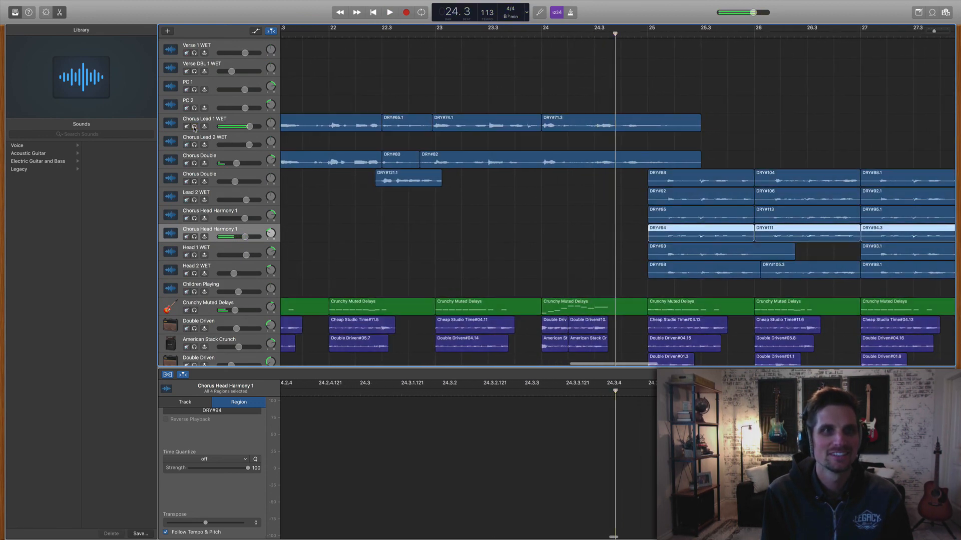
Examine the arrangement around bars 28 to 30, from the vocal layers down to Deep Sub Bass
scroll(242, 130, "right", 11)
scroll(242, 130, "right", 2)
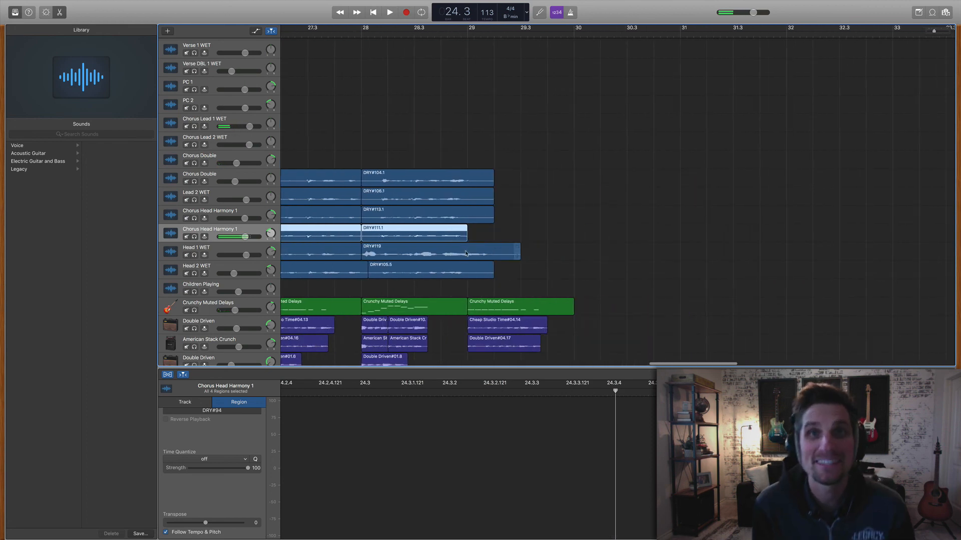
scroll(410, 250, "down", 1)
scroll(411, 249, "left", 2)
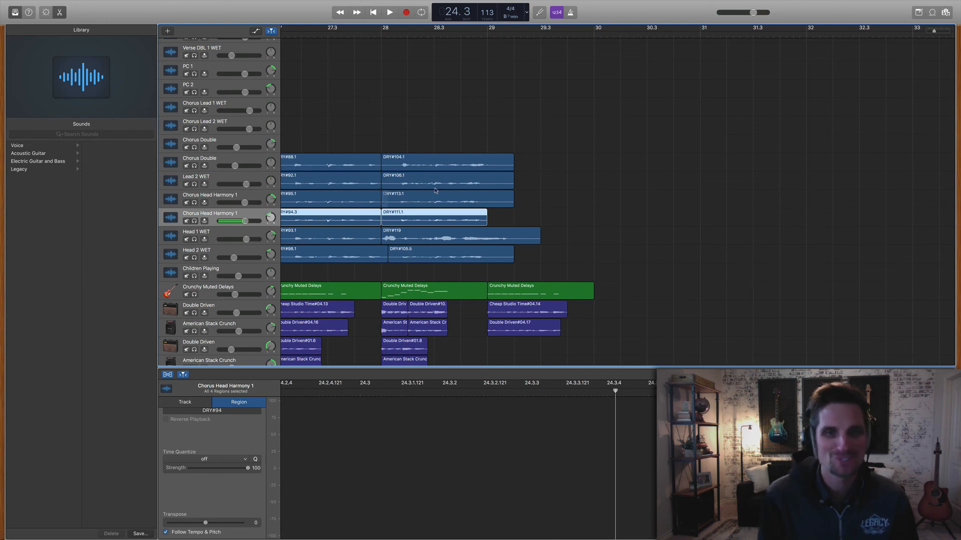
scroll(439, 190, "down", 3)
scroll(439, 187, "down", 3)
scroll(439, 187, "left", 3)
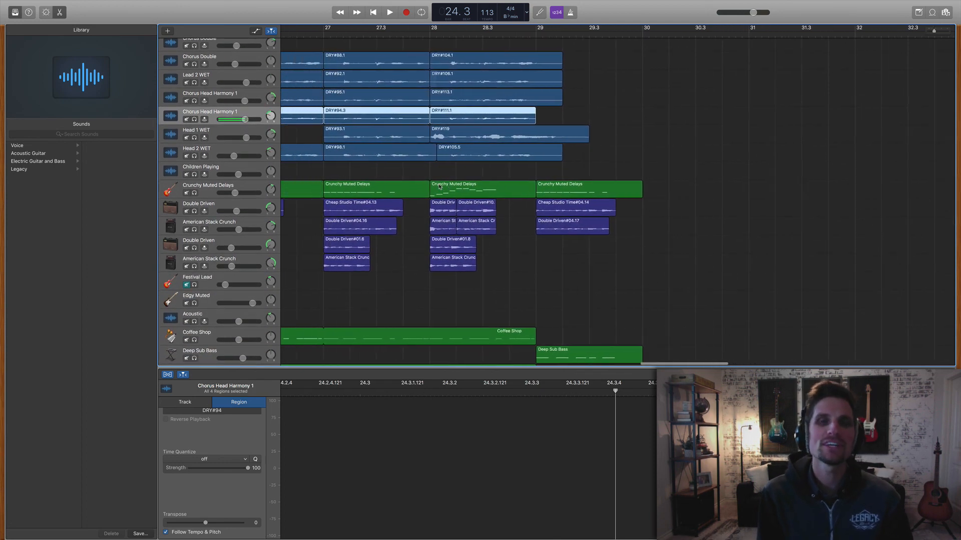